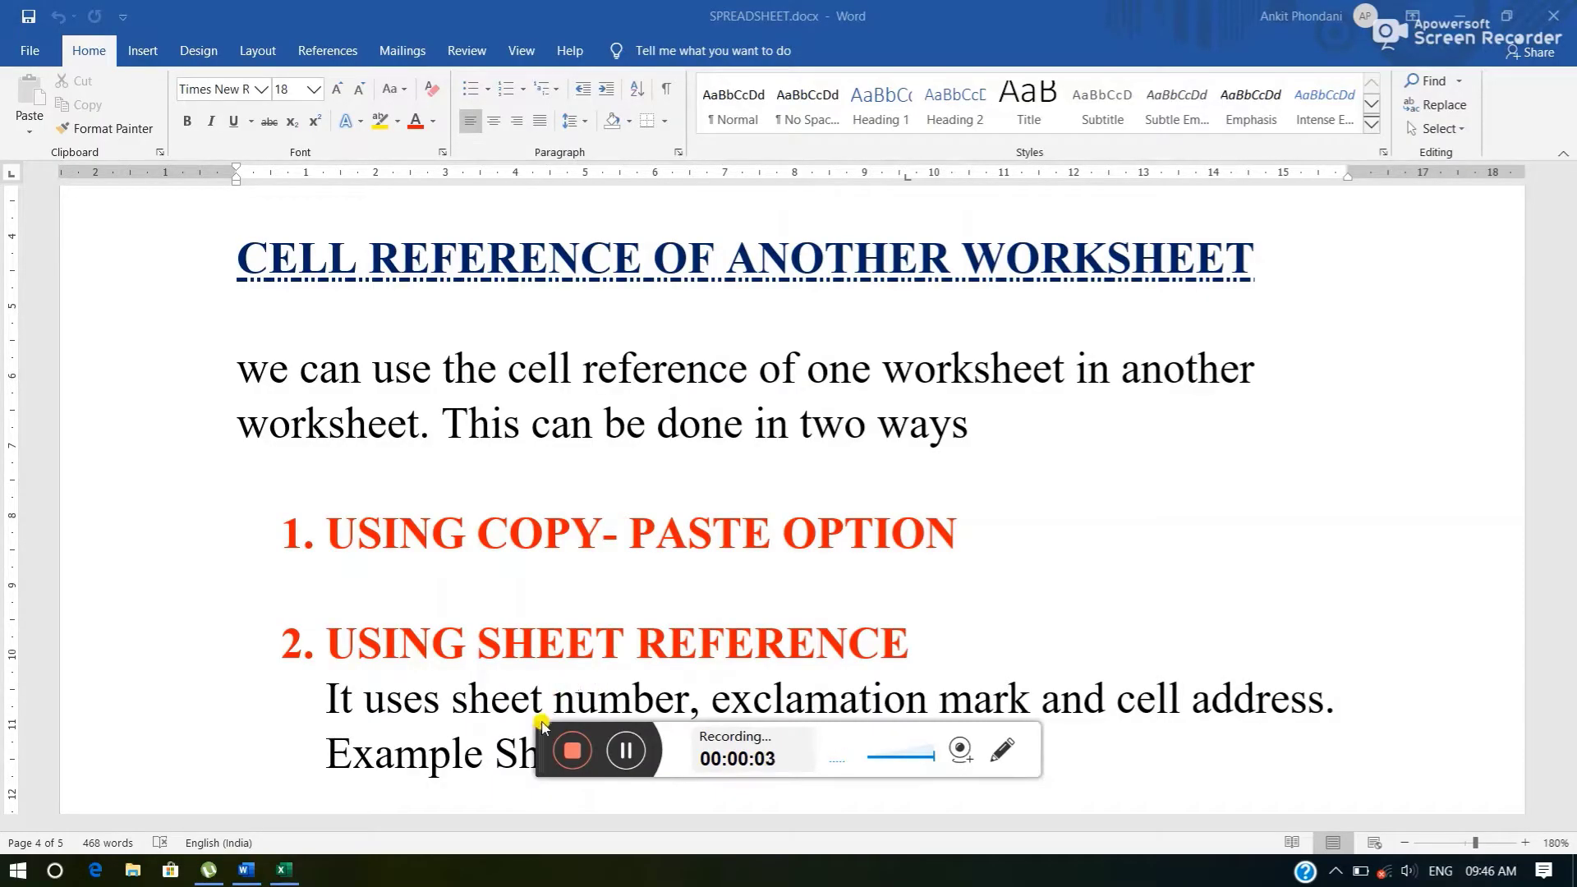
Bring the class 8th.xlsx workbook forward and select Sheet1's empty TOTAL cell B8.
mouse_move(542, 727)
left_mouse_down()
mouse_move(543, 793)
mouse_move(507, 879)
left_mouse_up()
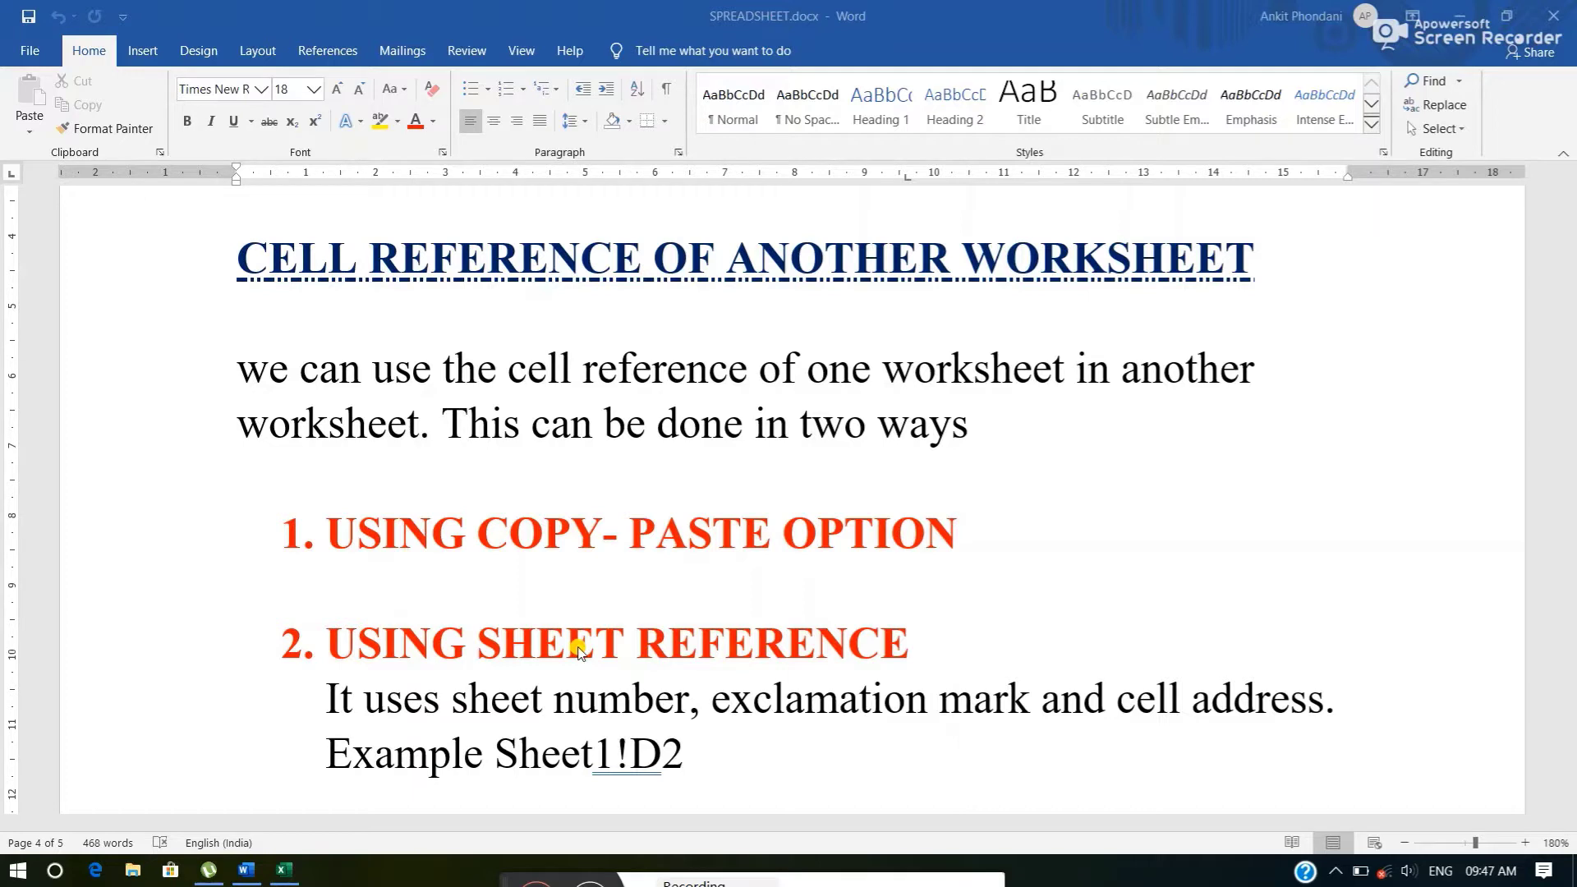
left_click(285, 871)
scroll(355, 700, "up", 1)
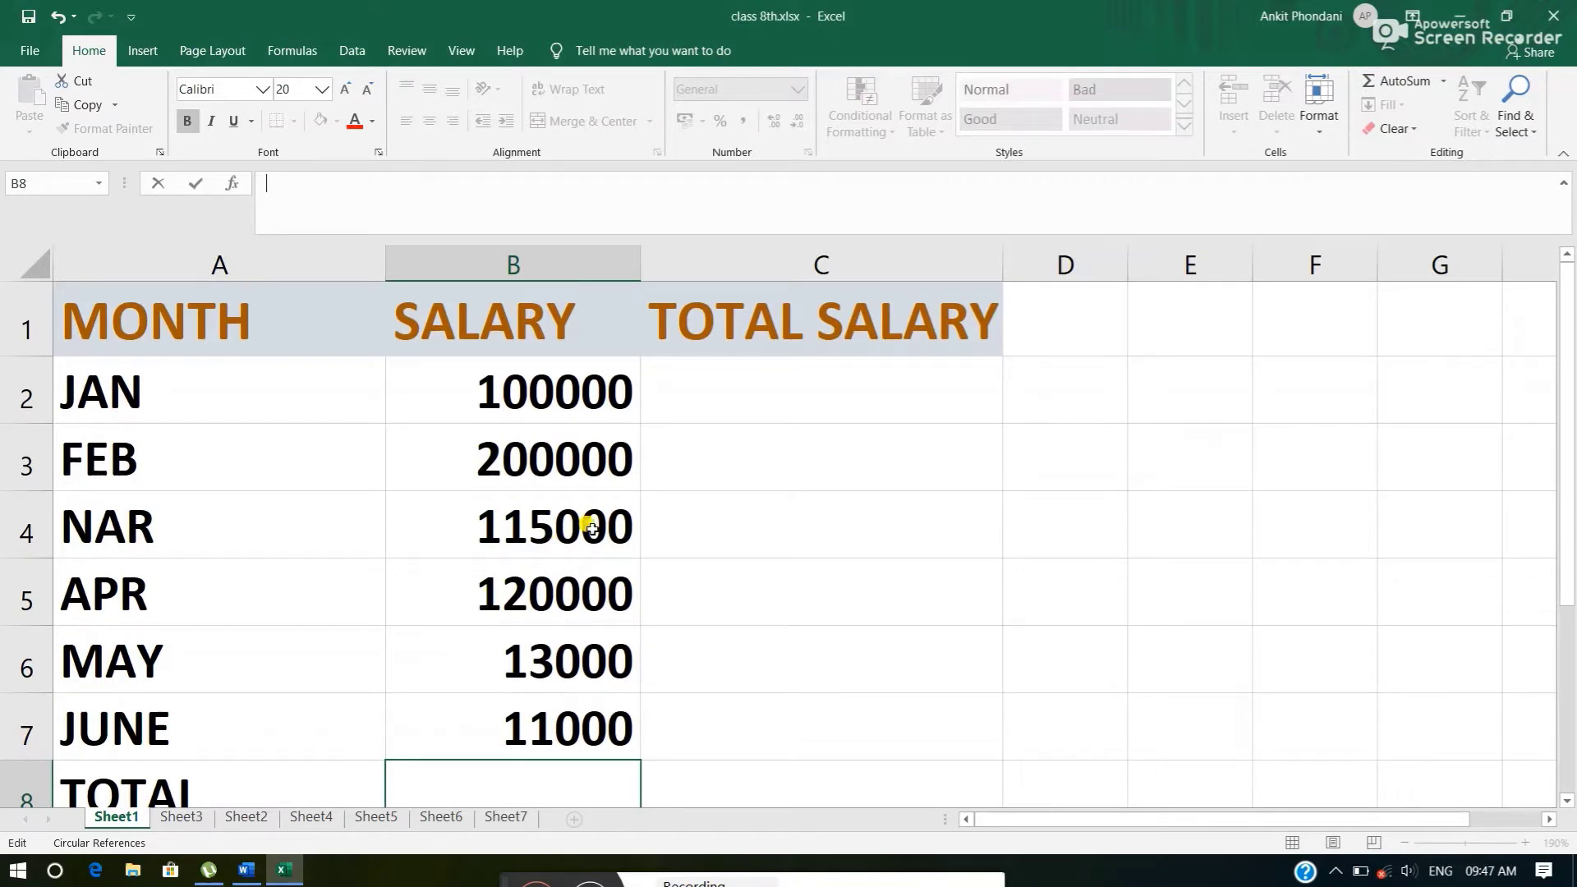
scroll(514, 515, "down", 1)
scroll(509, 567, "up", 1)
left_click(1105, 454)
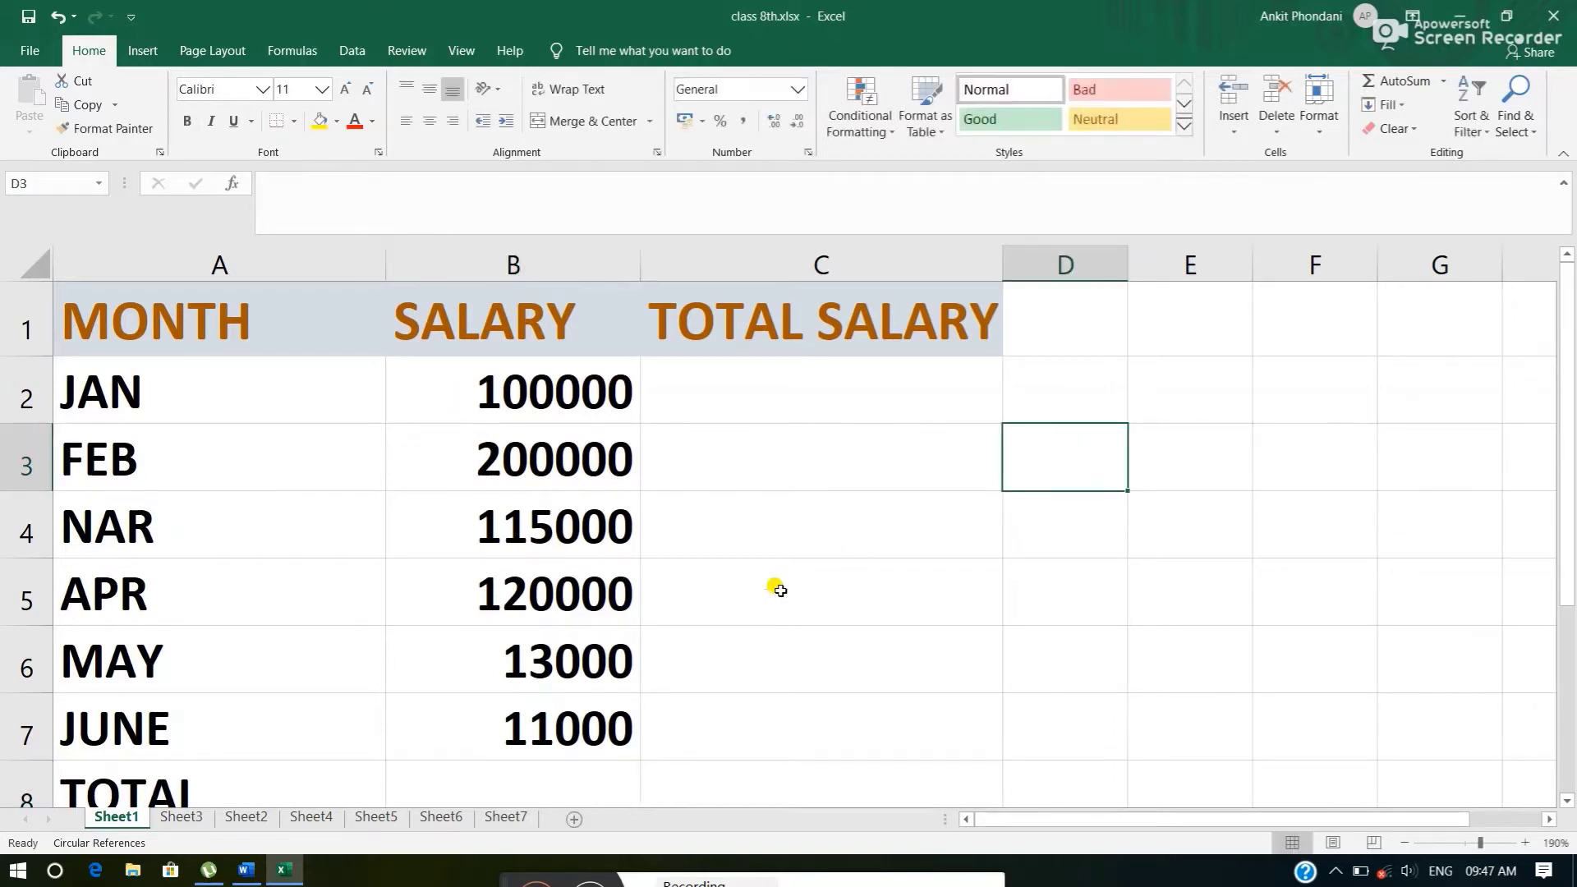
scroll(772, 587, "up", 1)
scroll(772, 587, "up", 1)
scroll(772, 587, "down", 1)
scroll(768, 588, "down", 2)
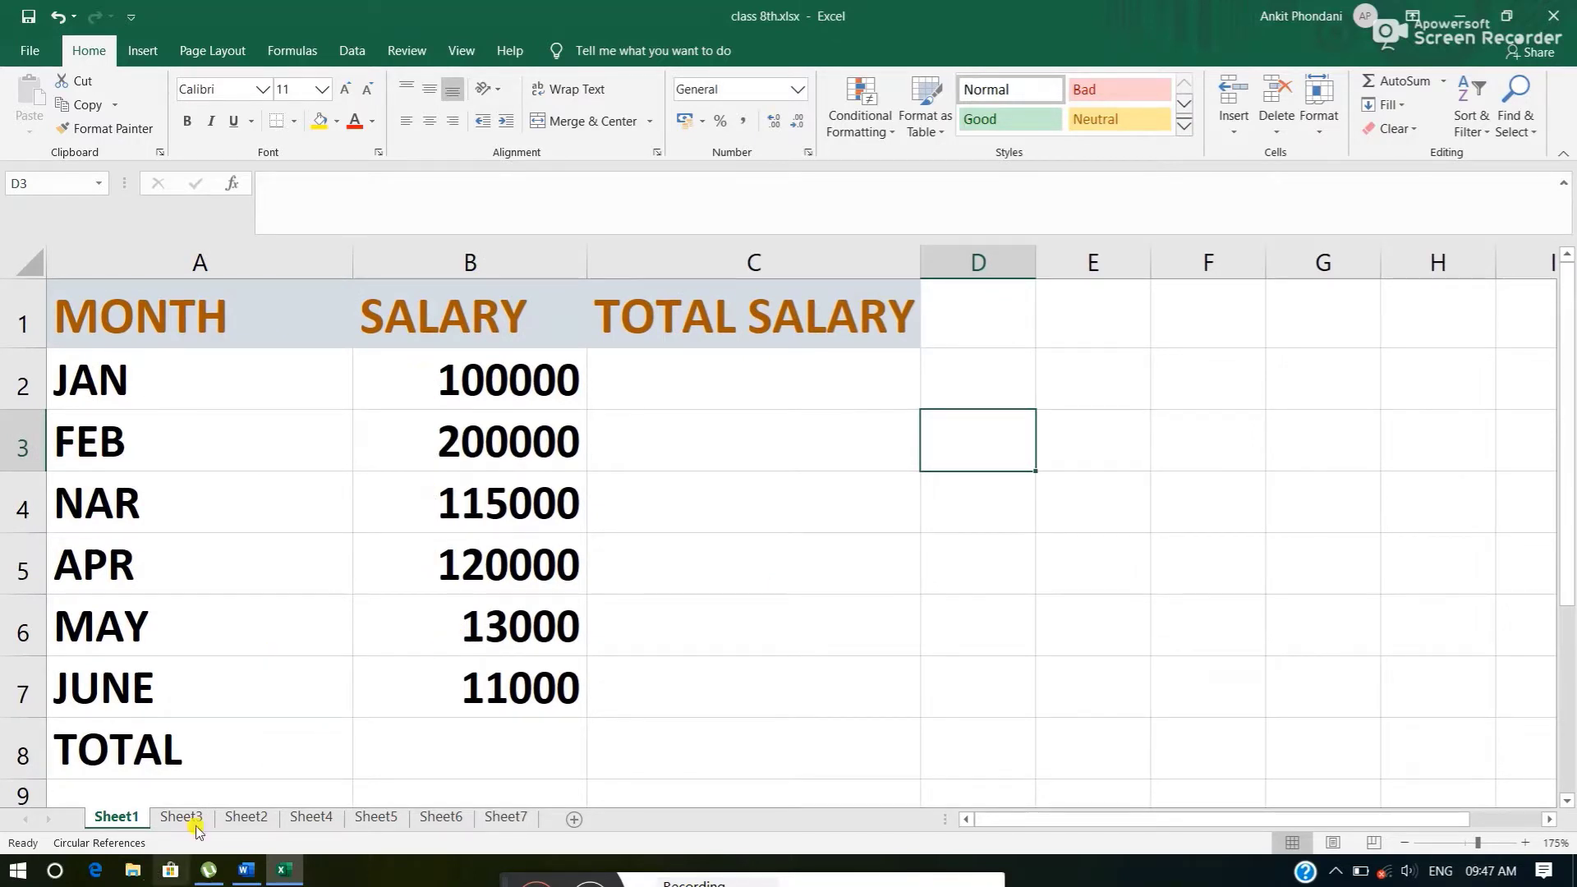
left_click(447, 747)
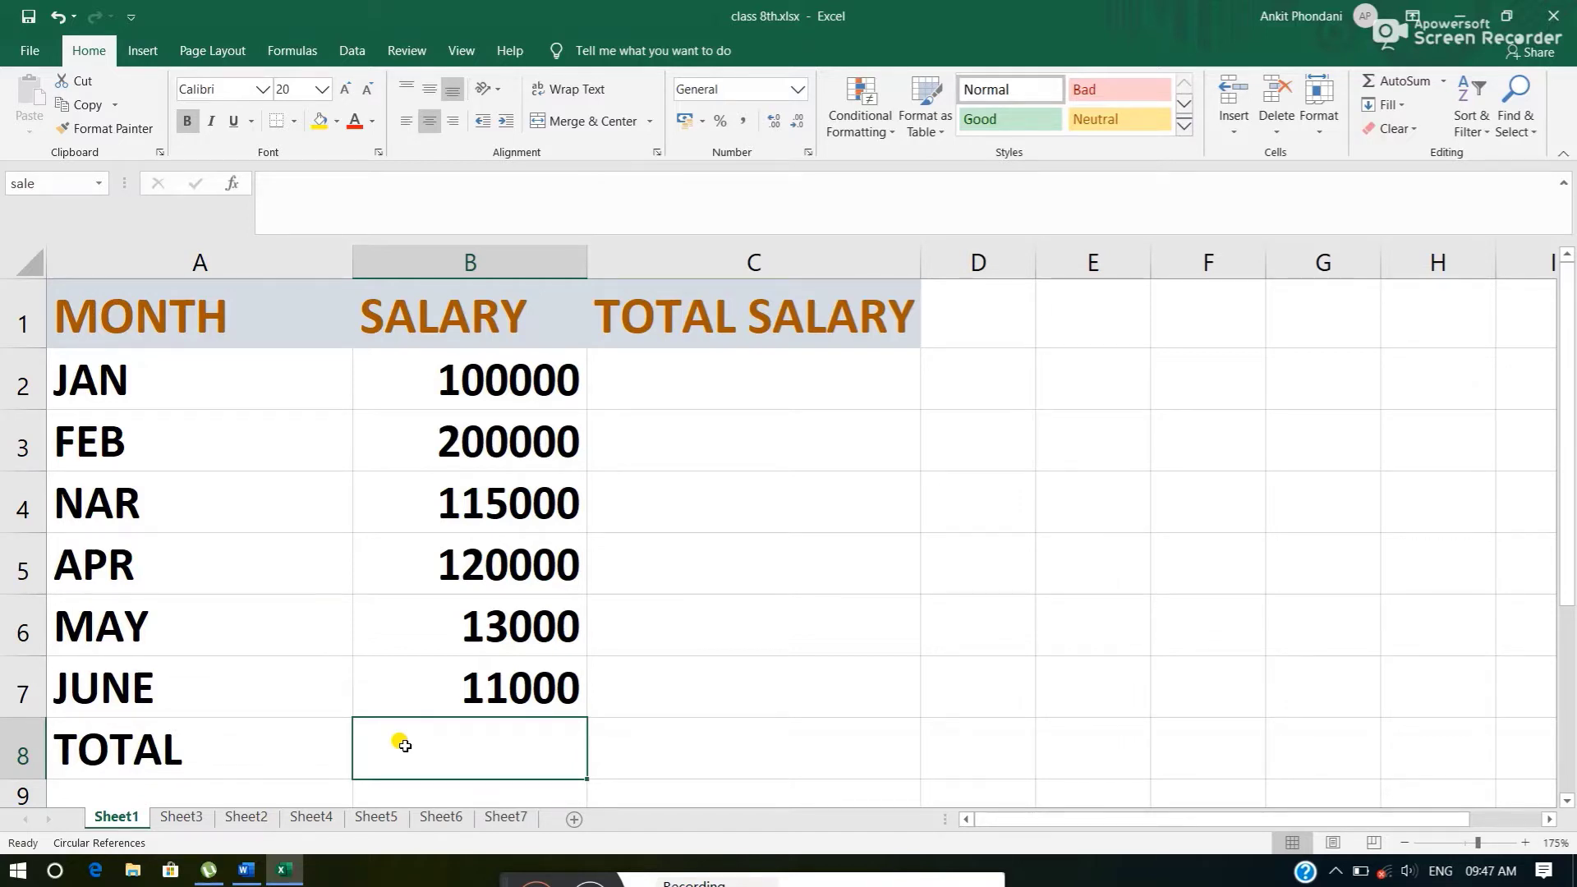
Compare Sheet1's salary table with Sheet4's units sold table, ending on Sheet4's 8900 total.
left_click(311, 817)
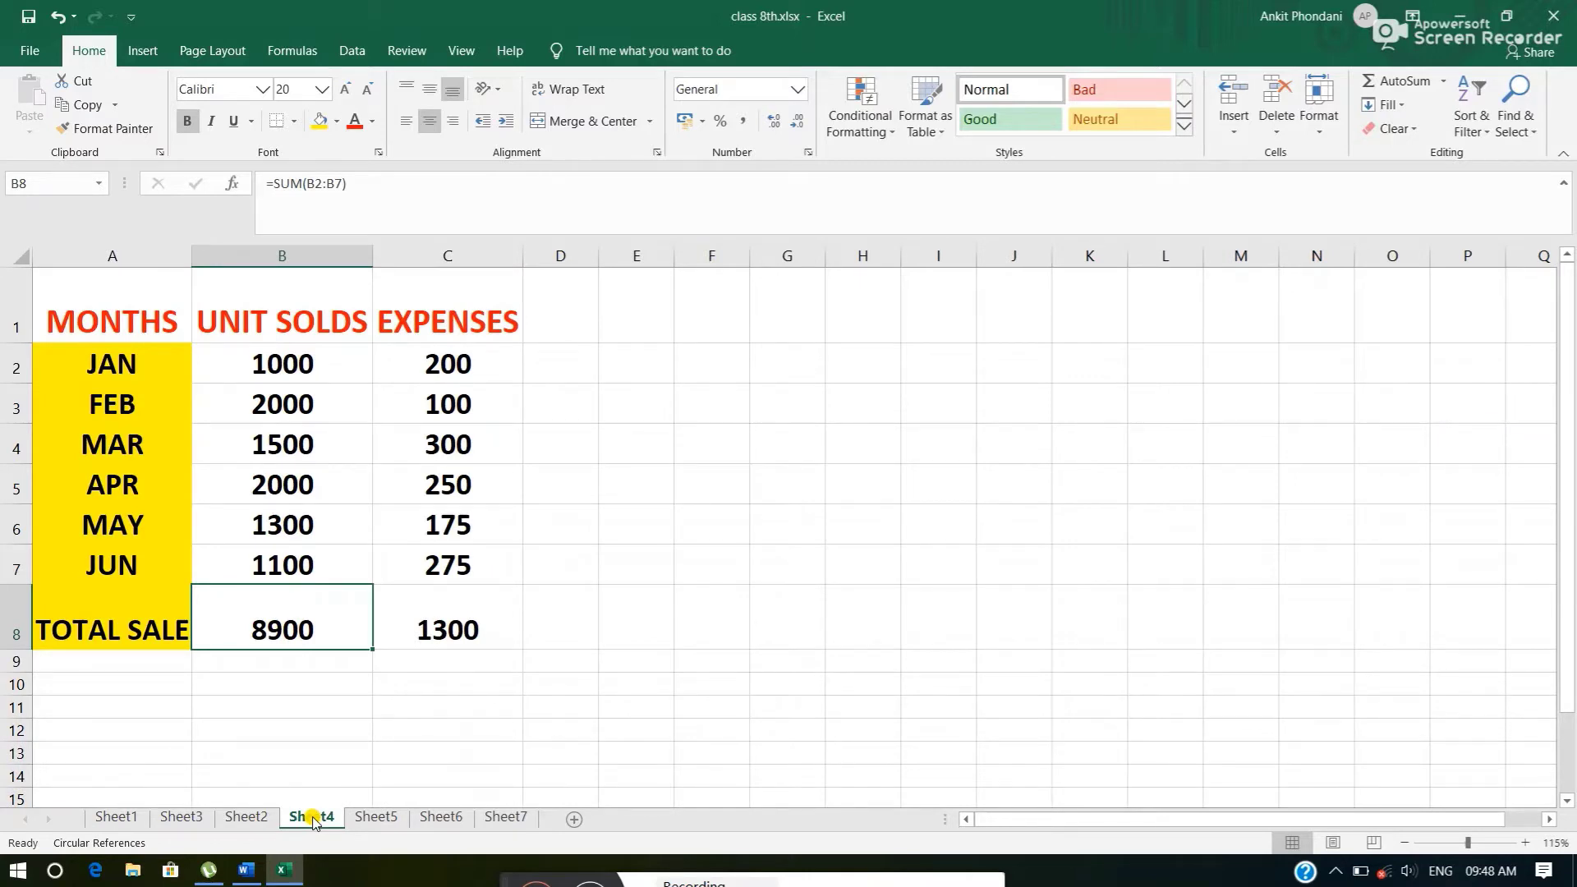
left_click(109, 817)
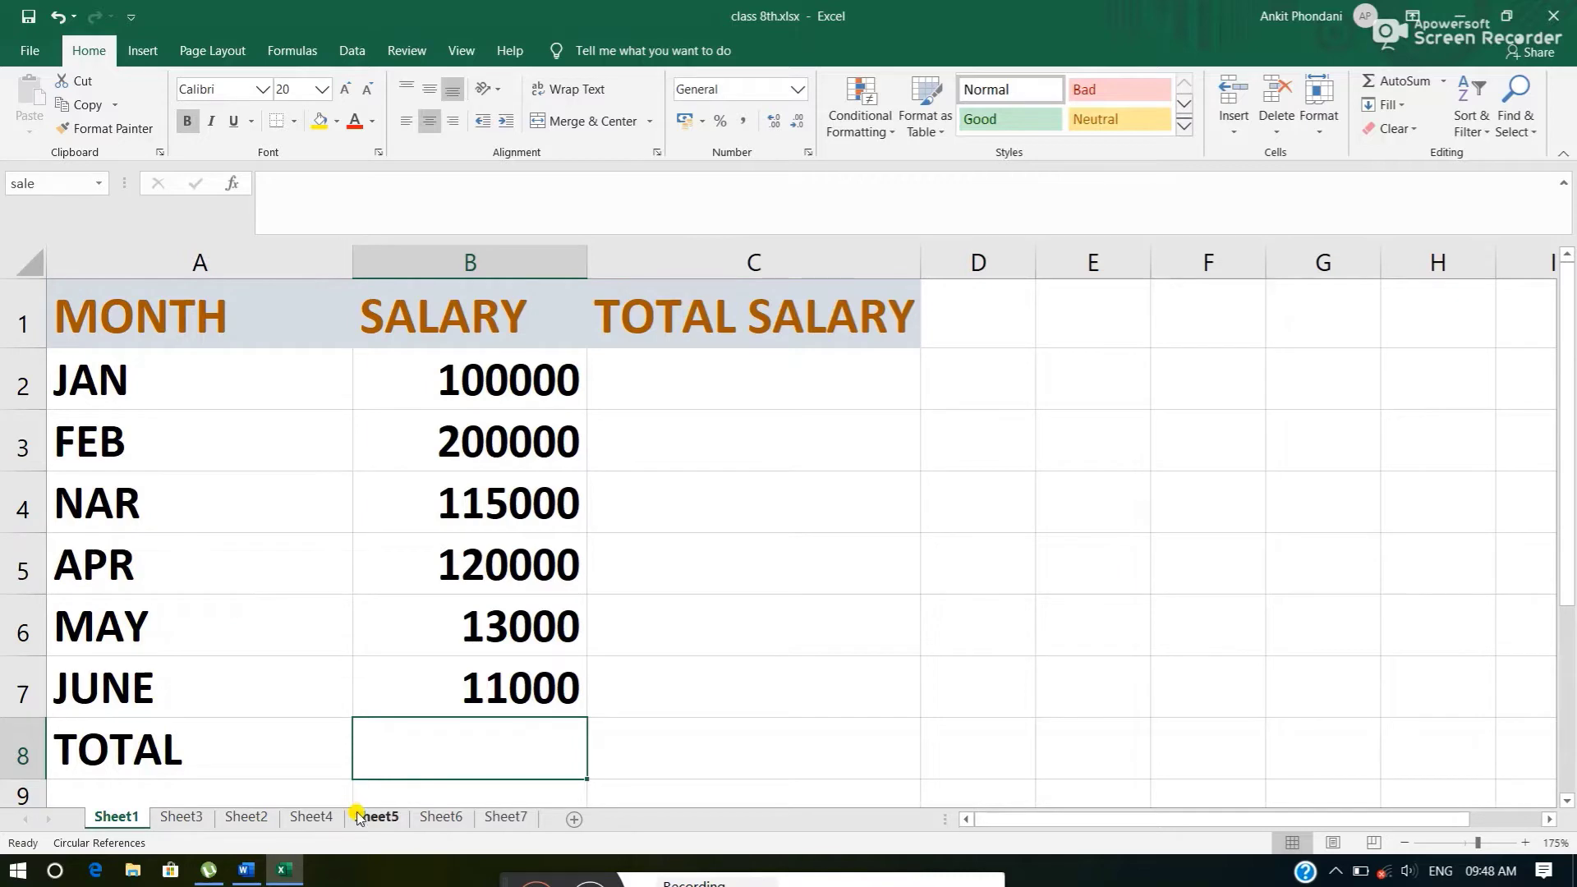
left_click(311, 817)
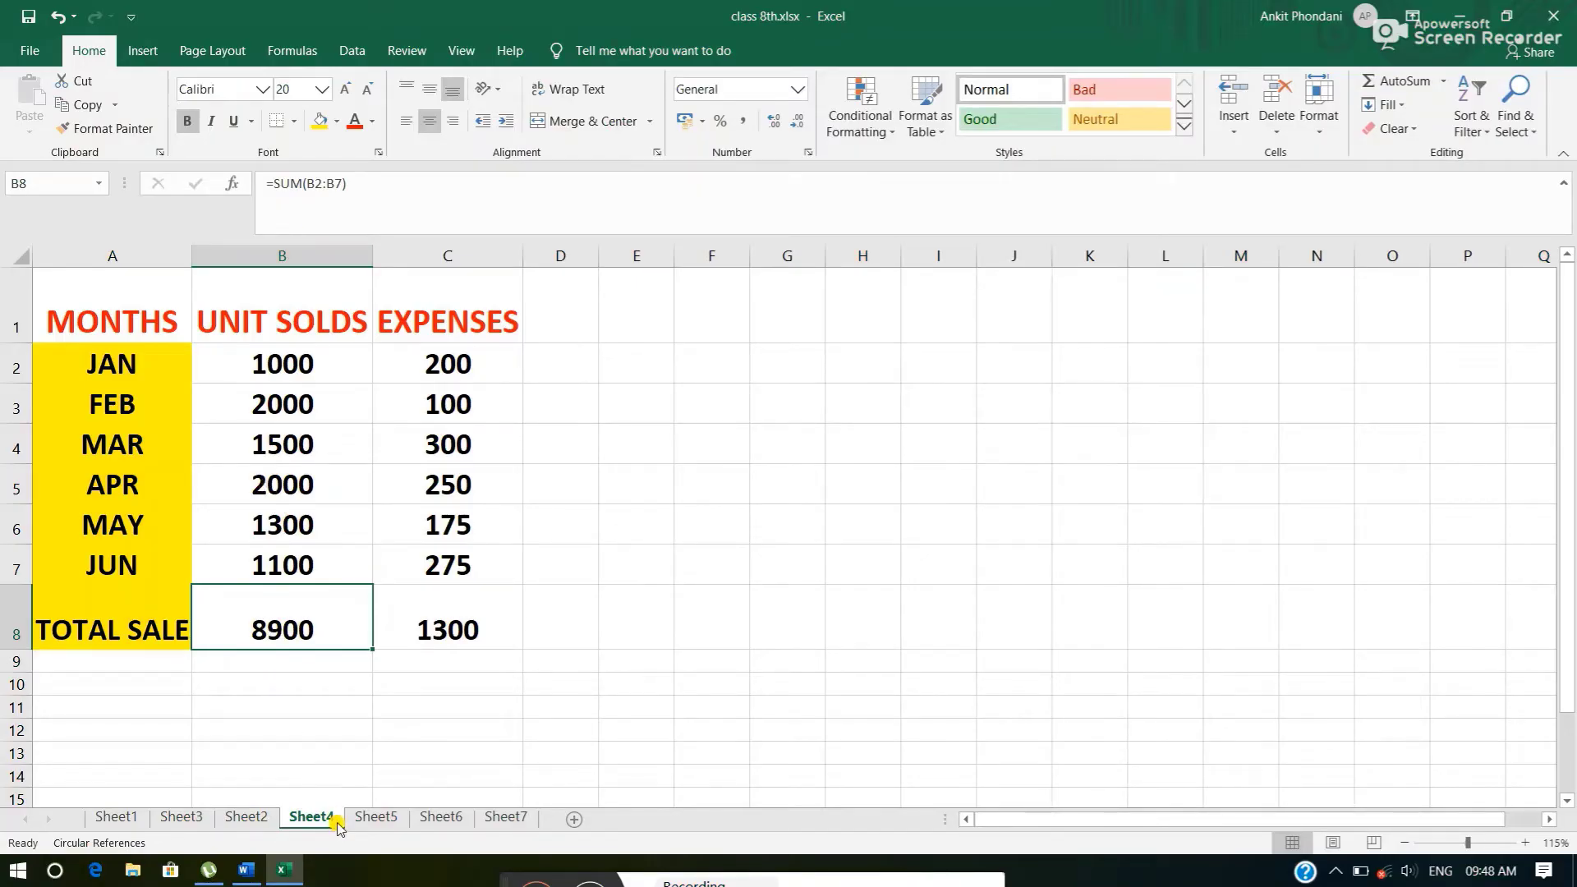
left_click(116, 817)
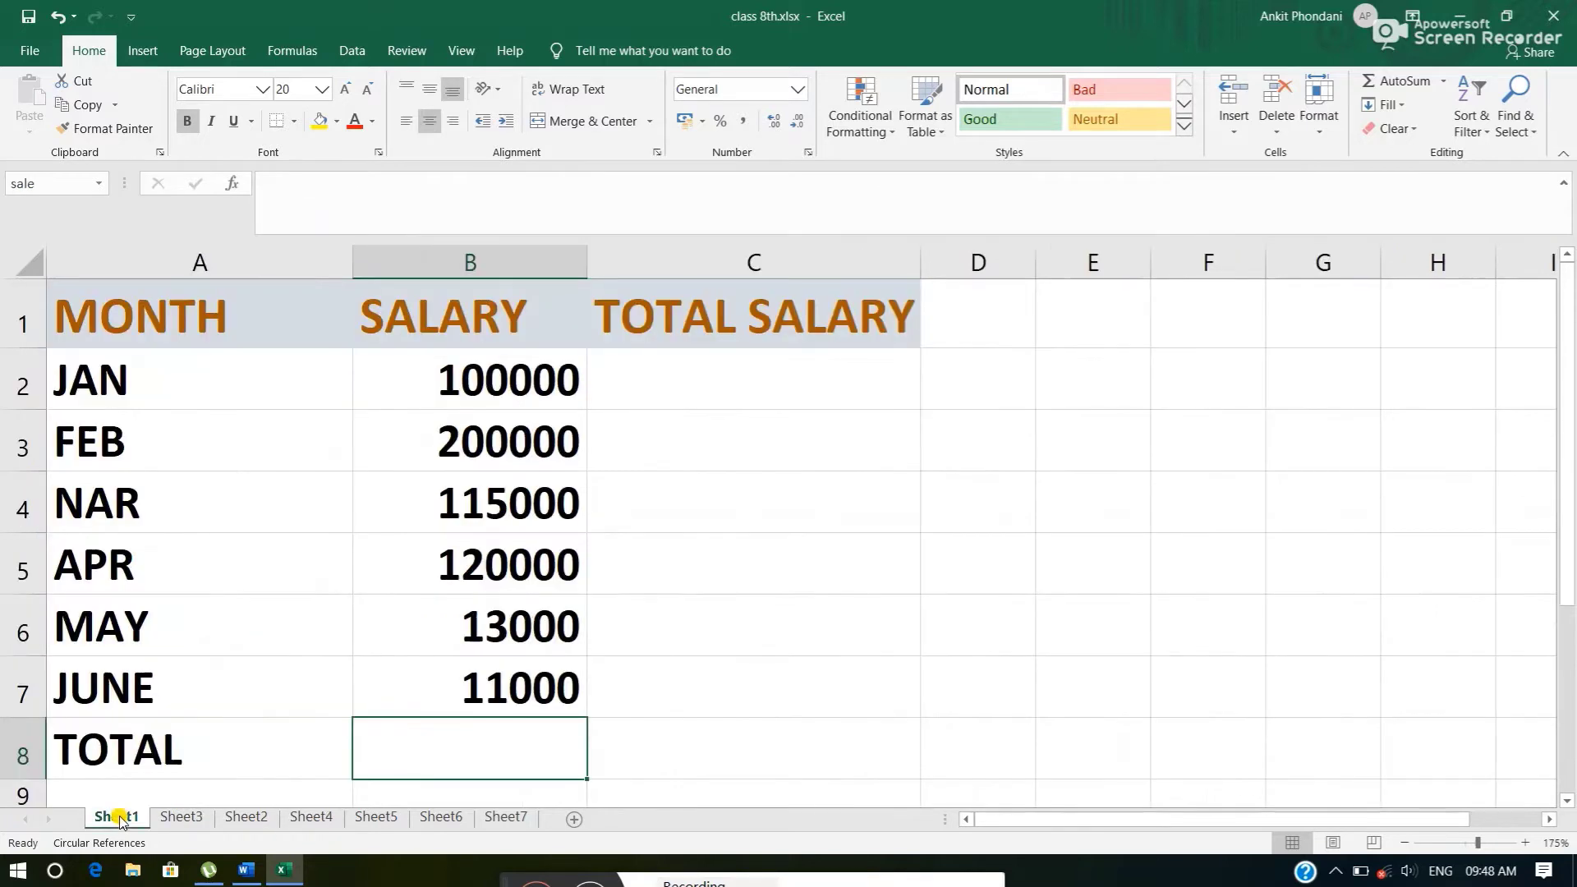
left_click(300, 818)
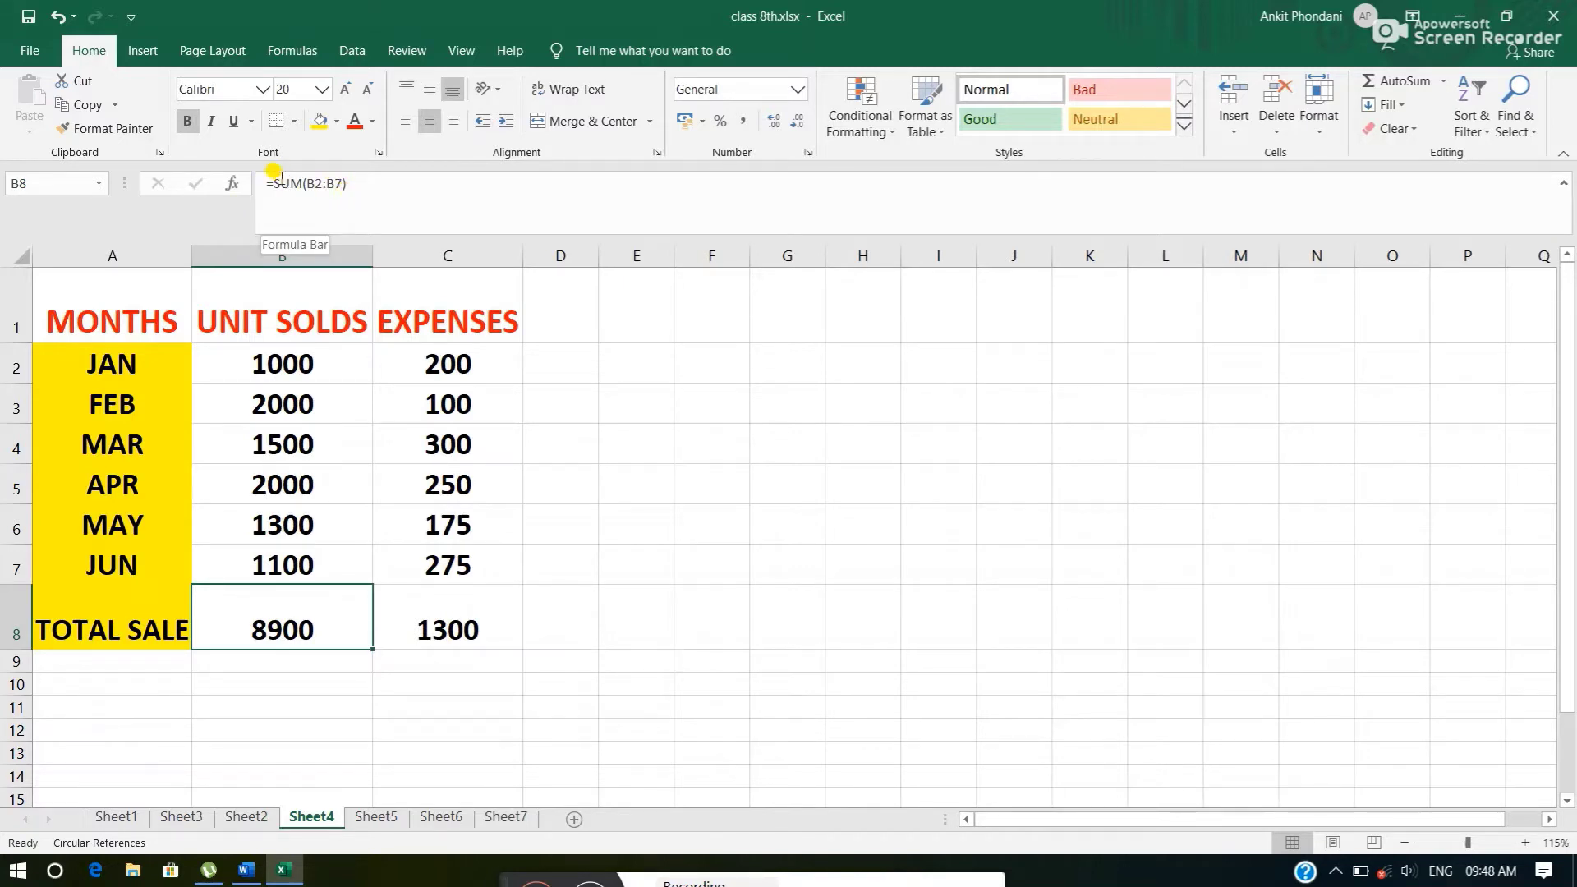
Copy Sheet4's =SUM(B2:B7) formula from B8 into Sheet1's B8, giving 559000.
left_click(72, 111)
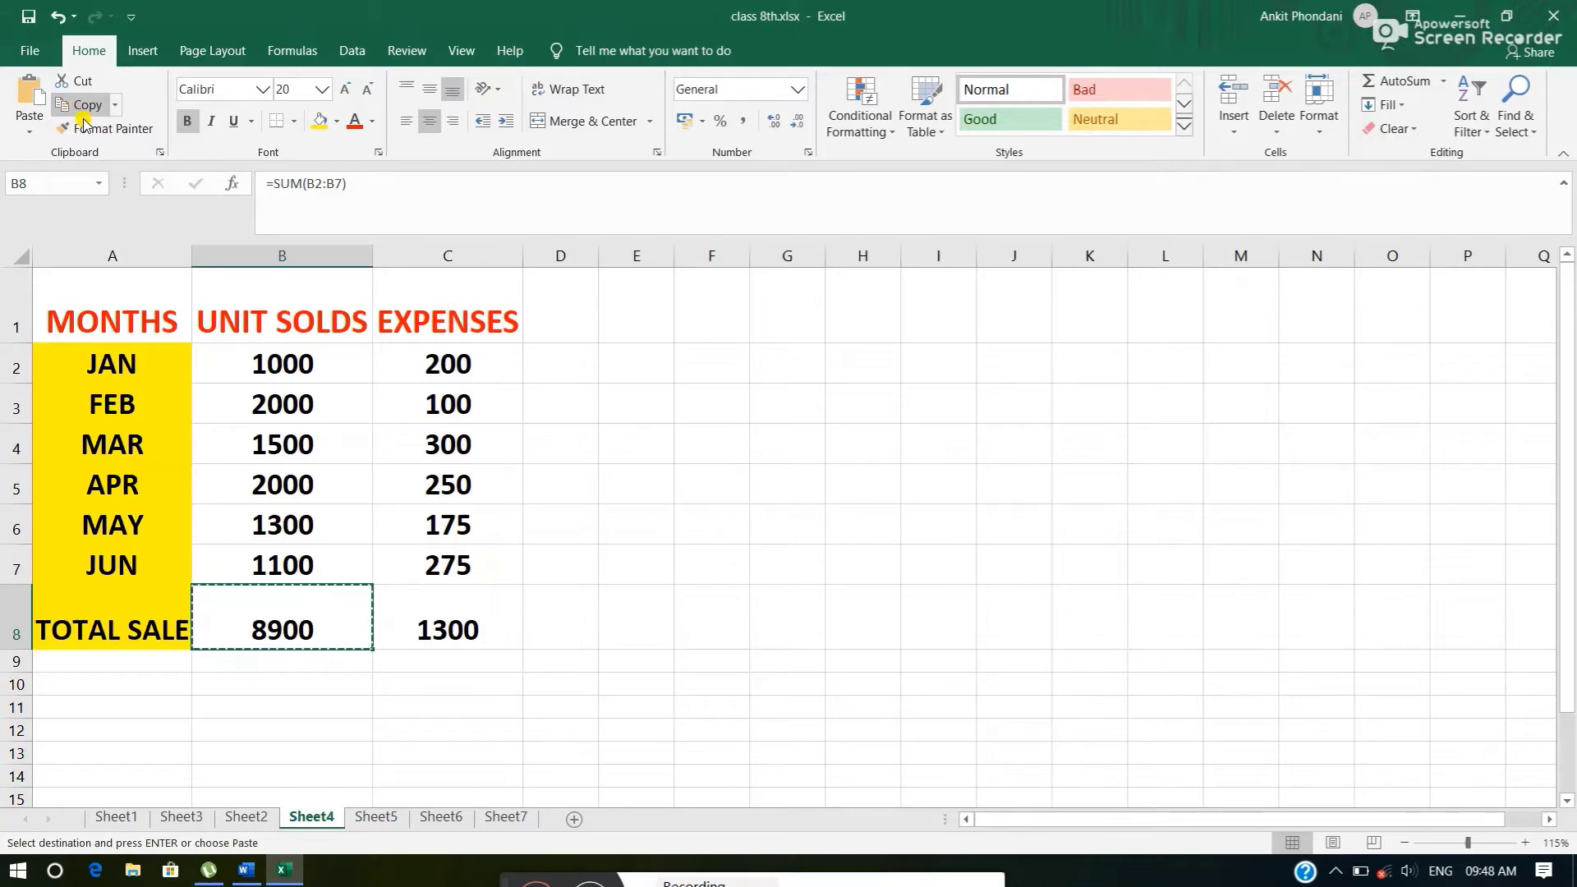
left_click(113, 818)
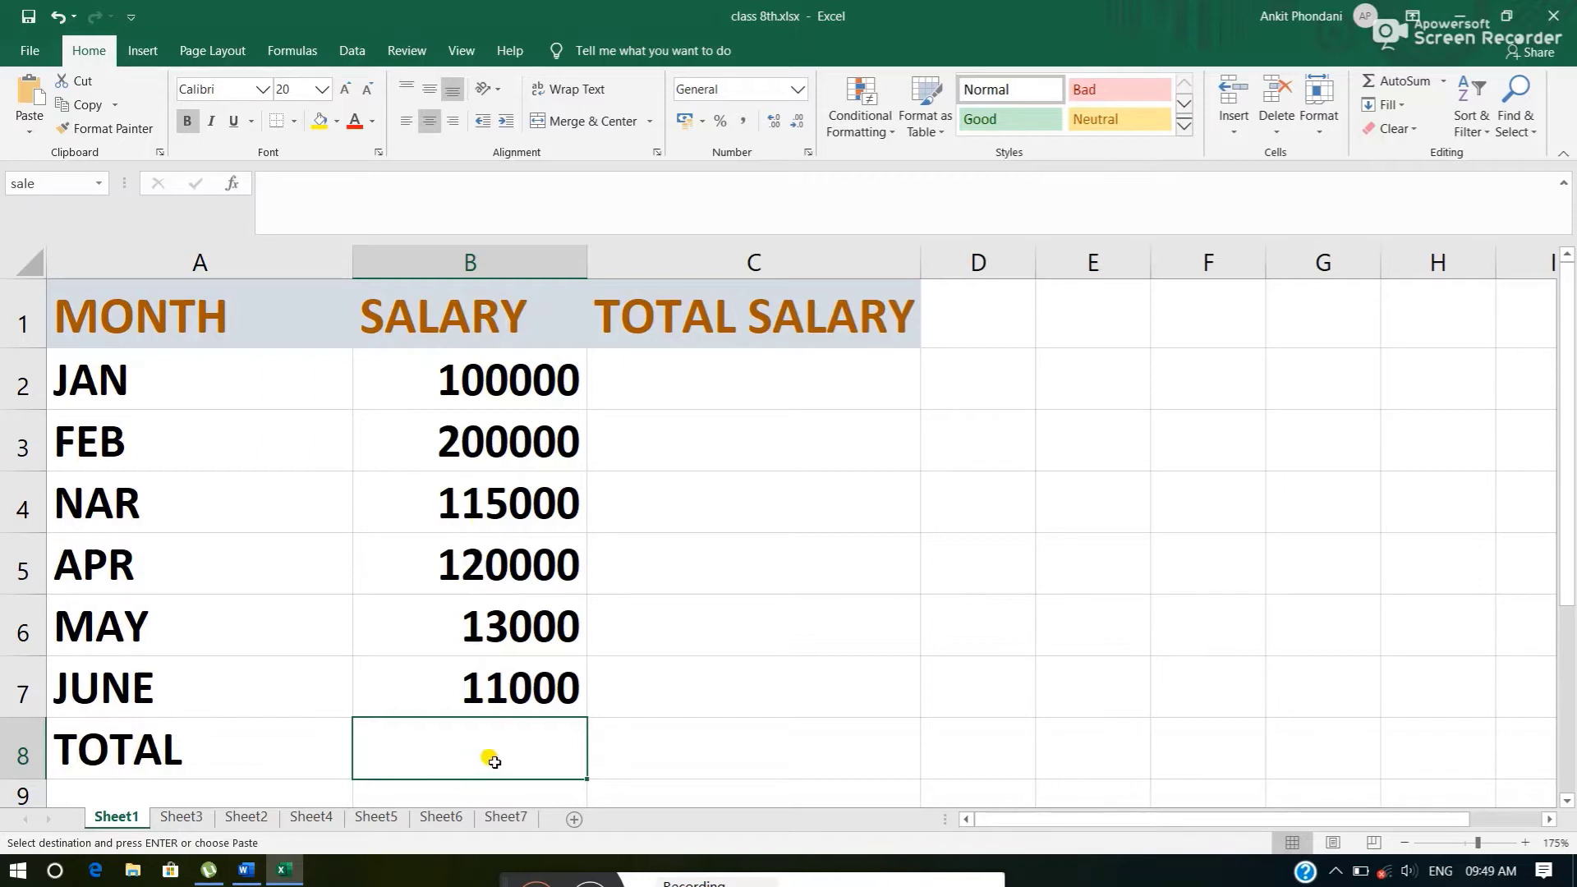
left_click(29, 93)
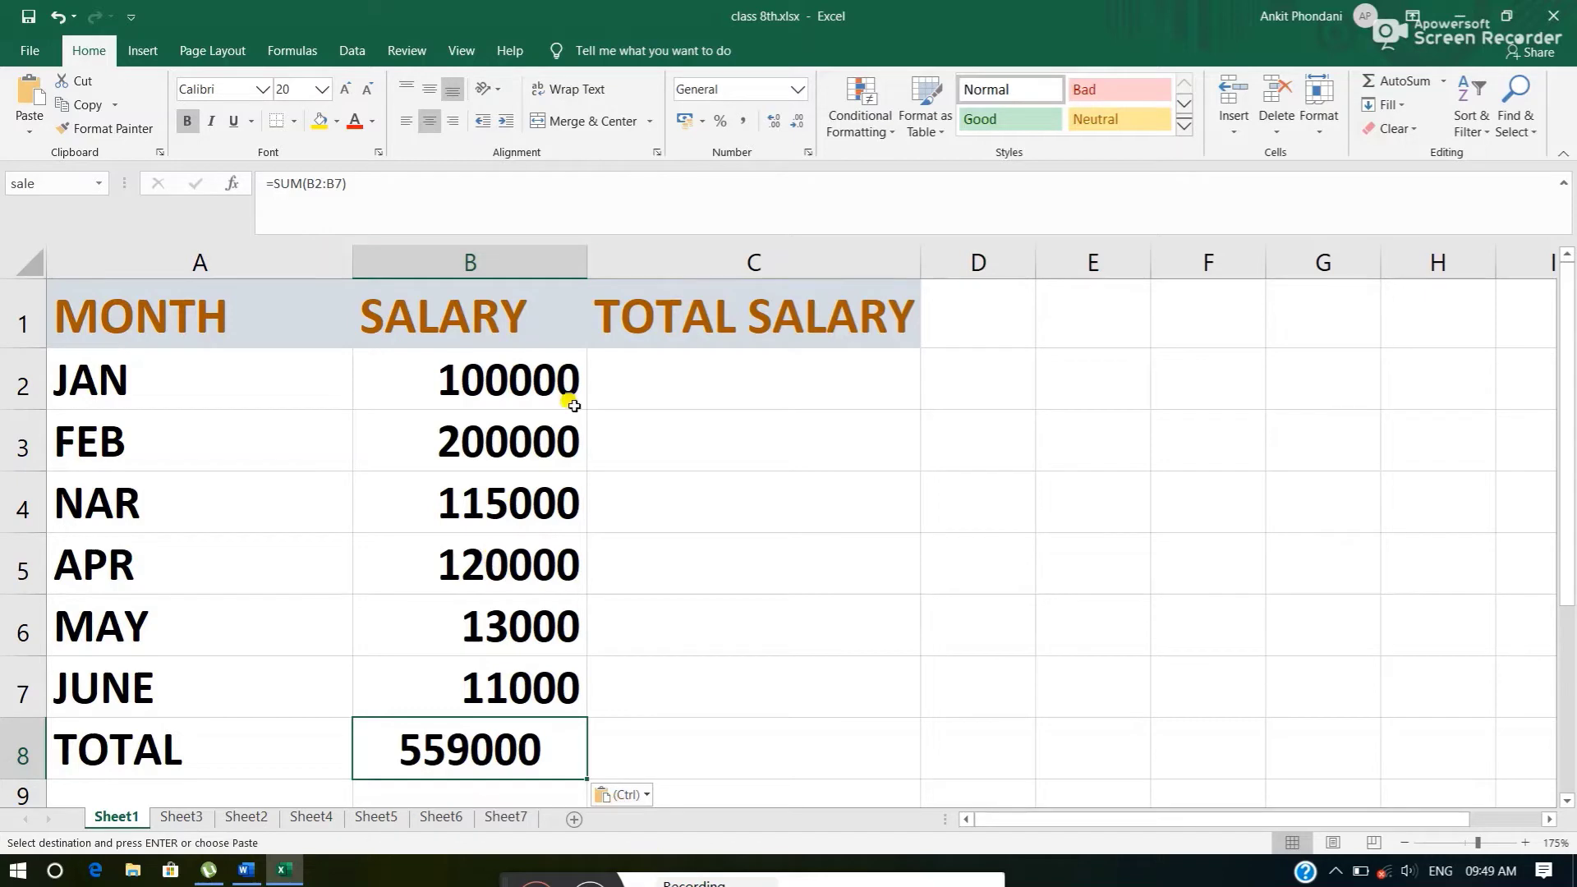
left_click(320, 819)
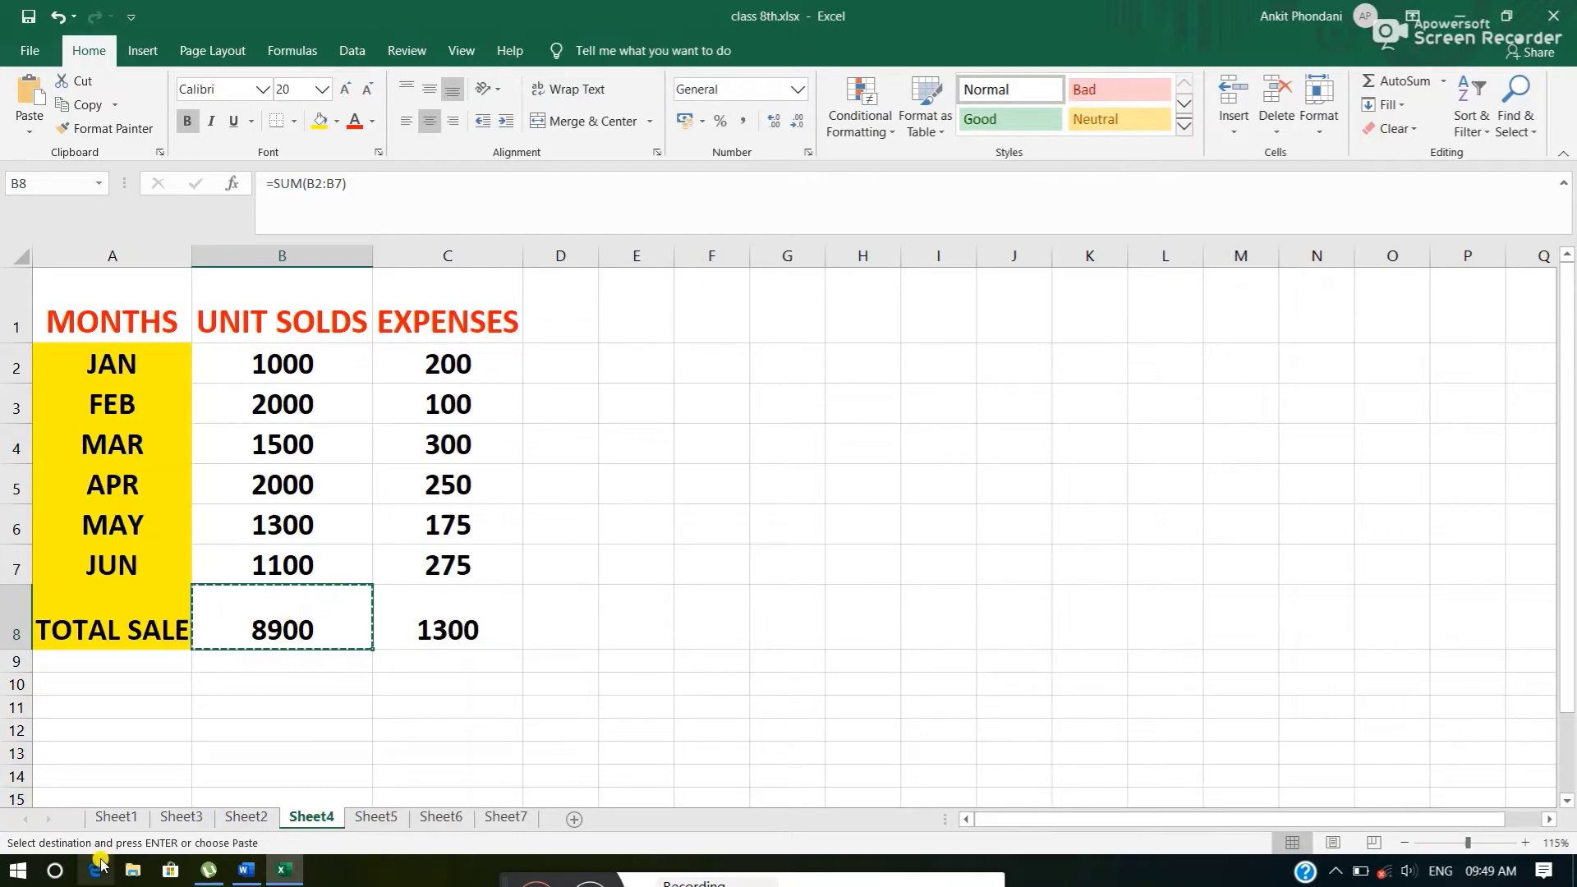
left_click(111, 817)
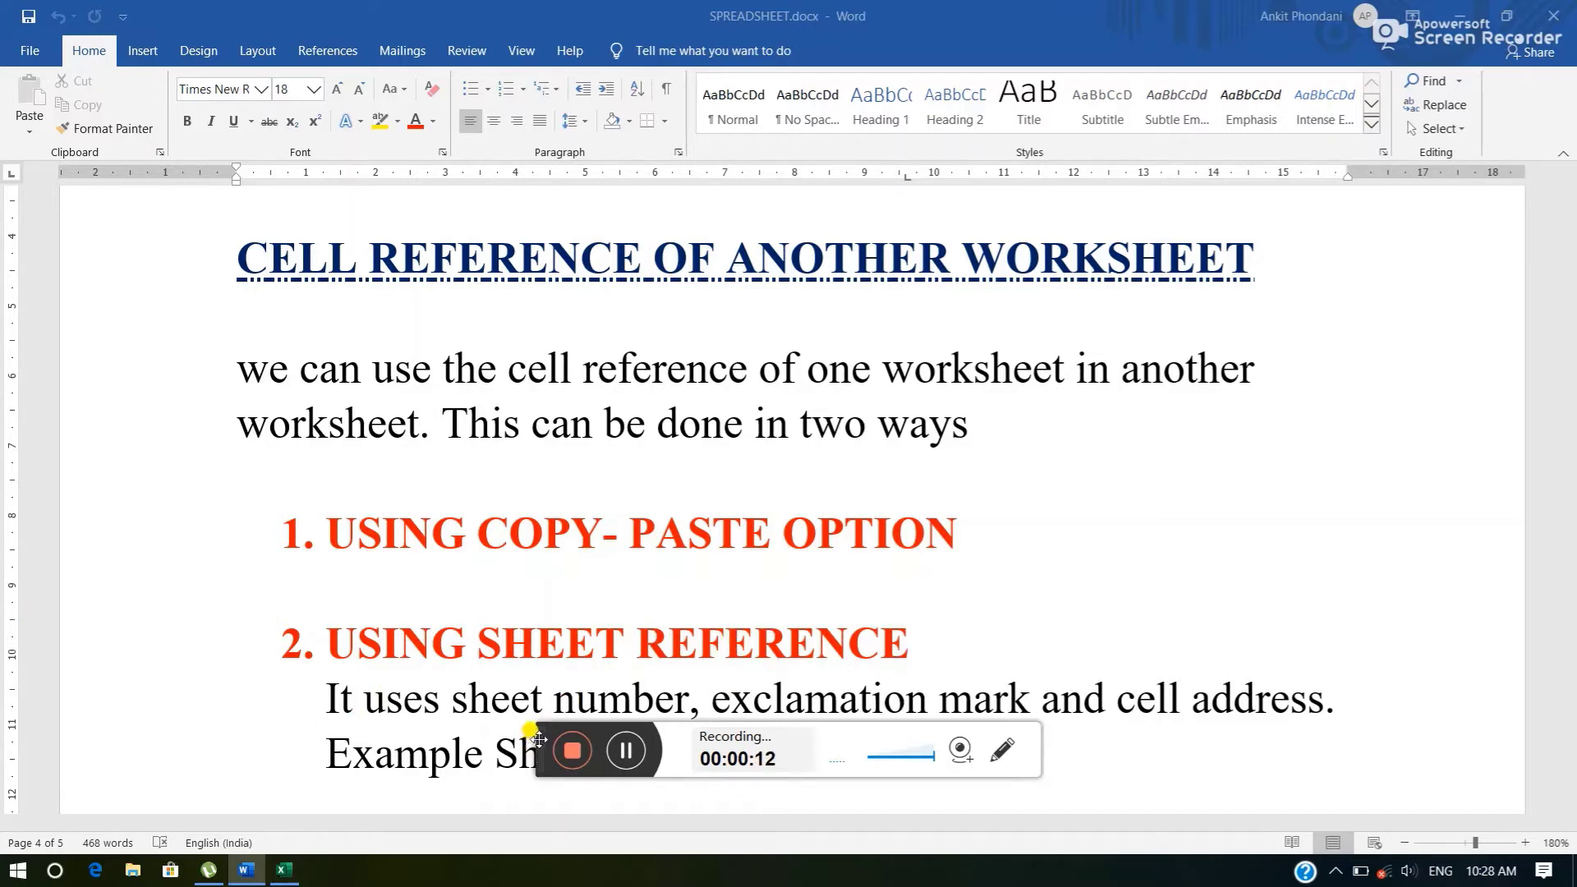
left_click_drag(530, 752, 513, 871)
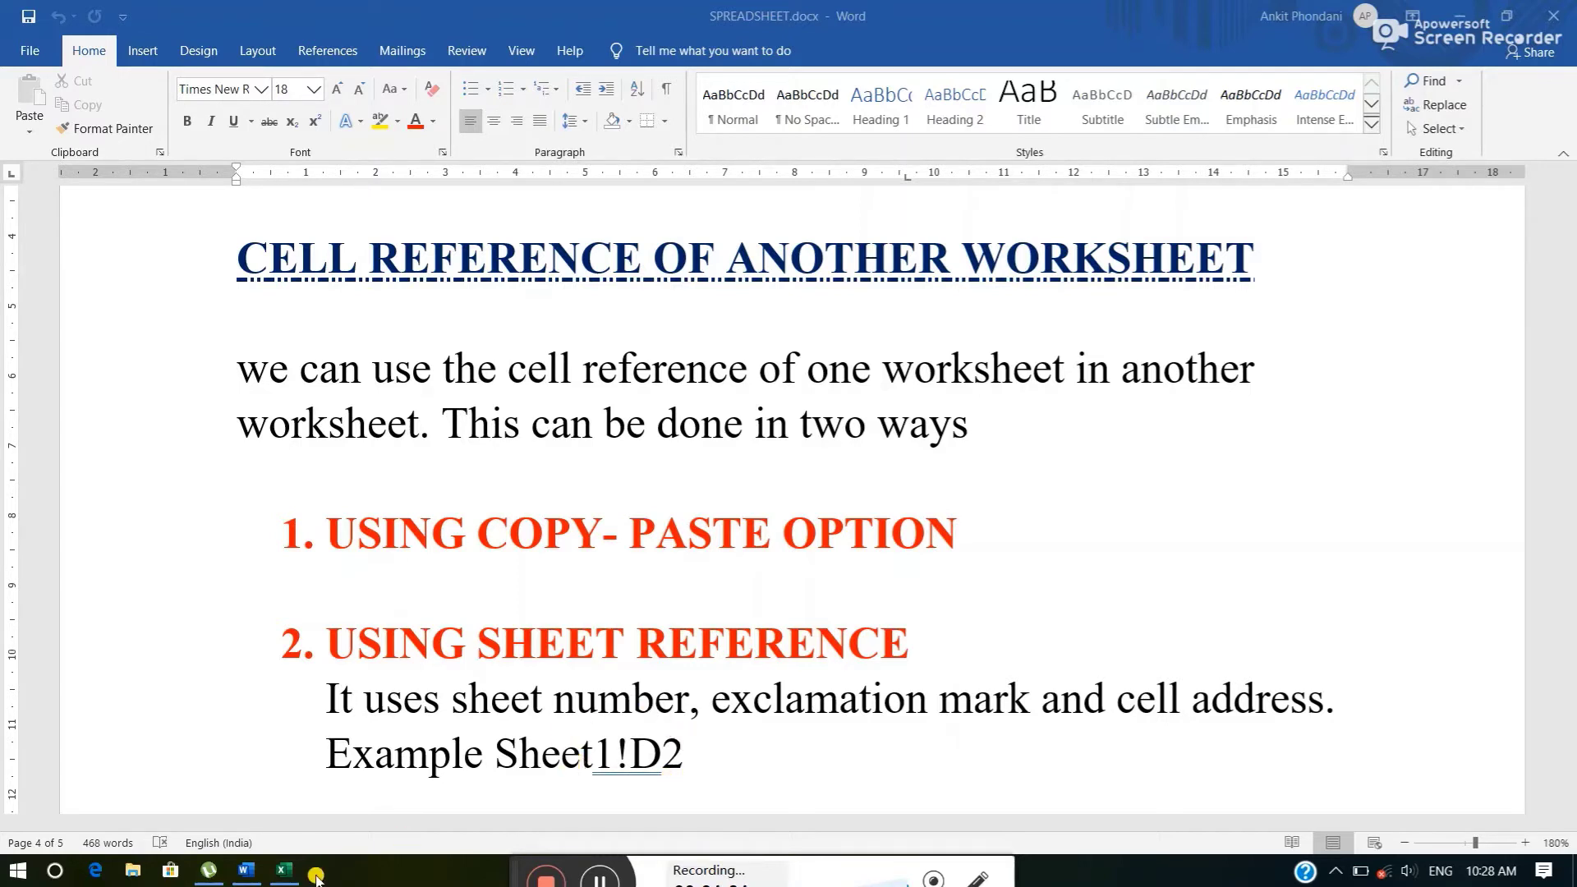
Examine Sheet5's =B2*$E$11 incentive formula in D2, then start editing Sheet1's TOTAL SALARY cell C2.
left_click(285, 870)
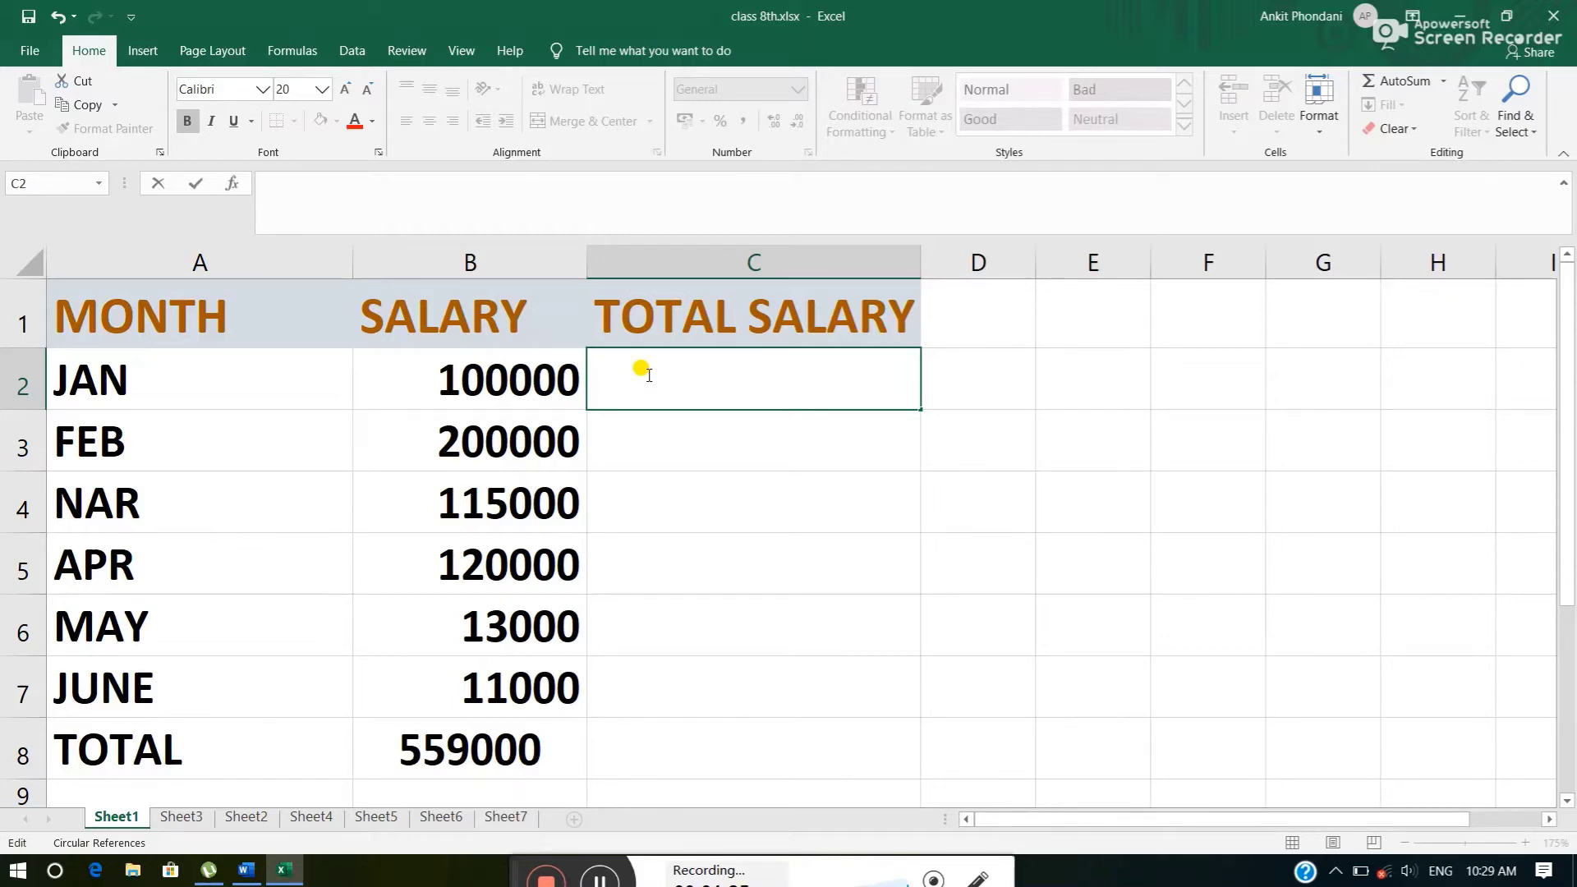
left_click(377, 816)
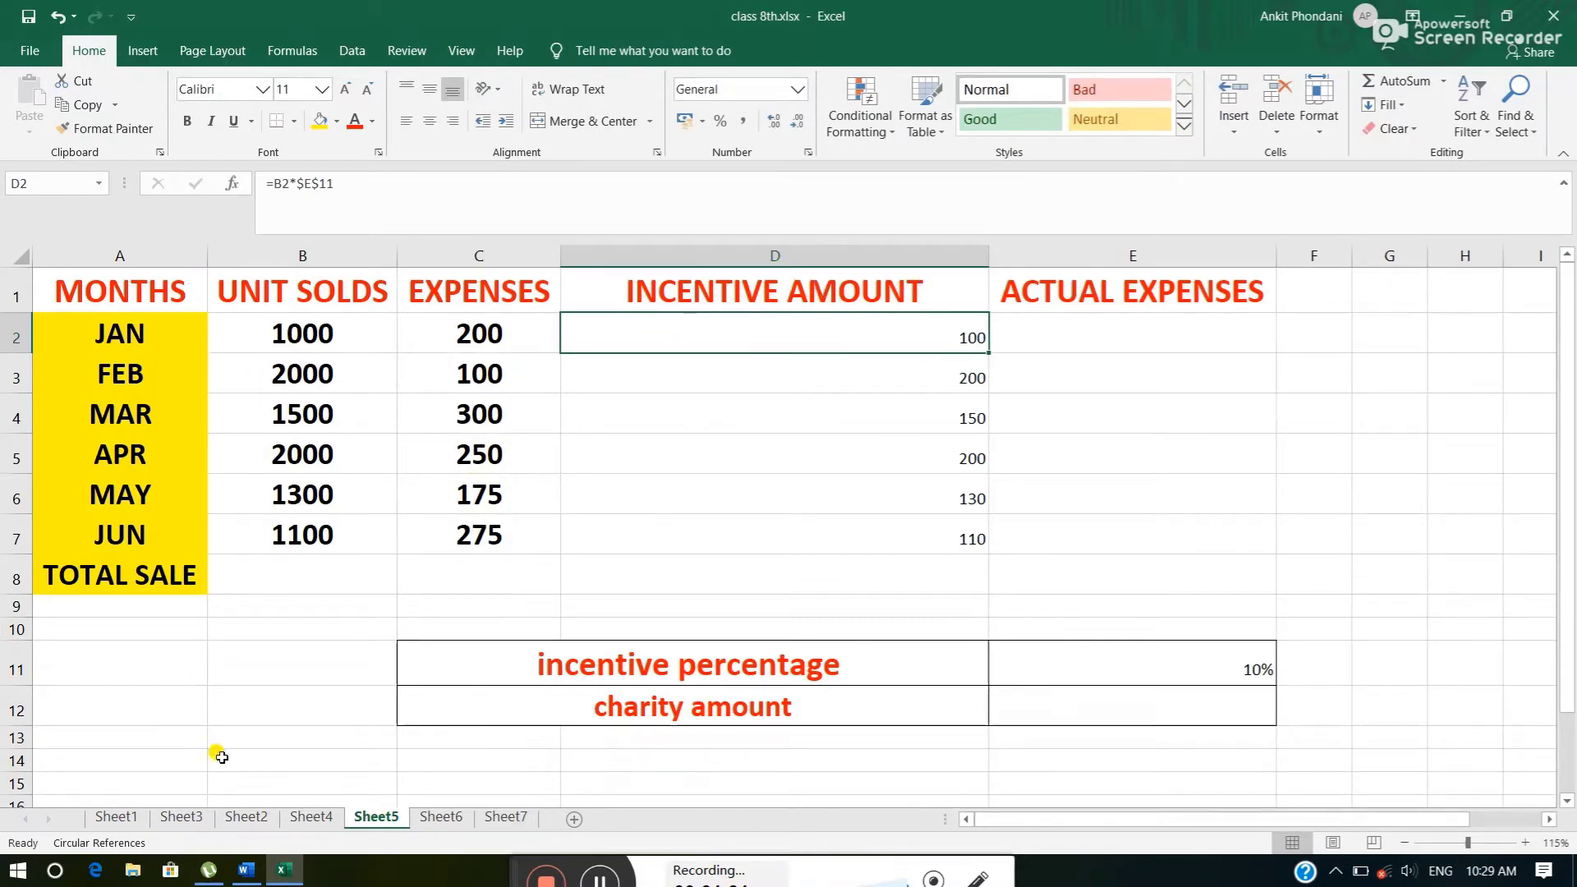
left_click(116, 816)
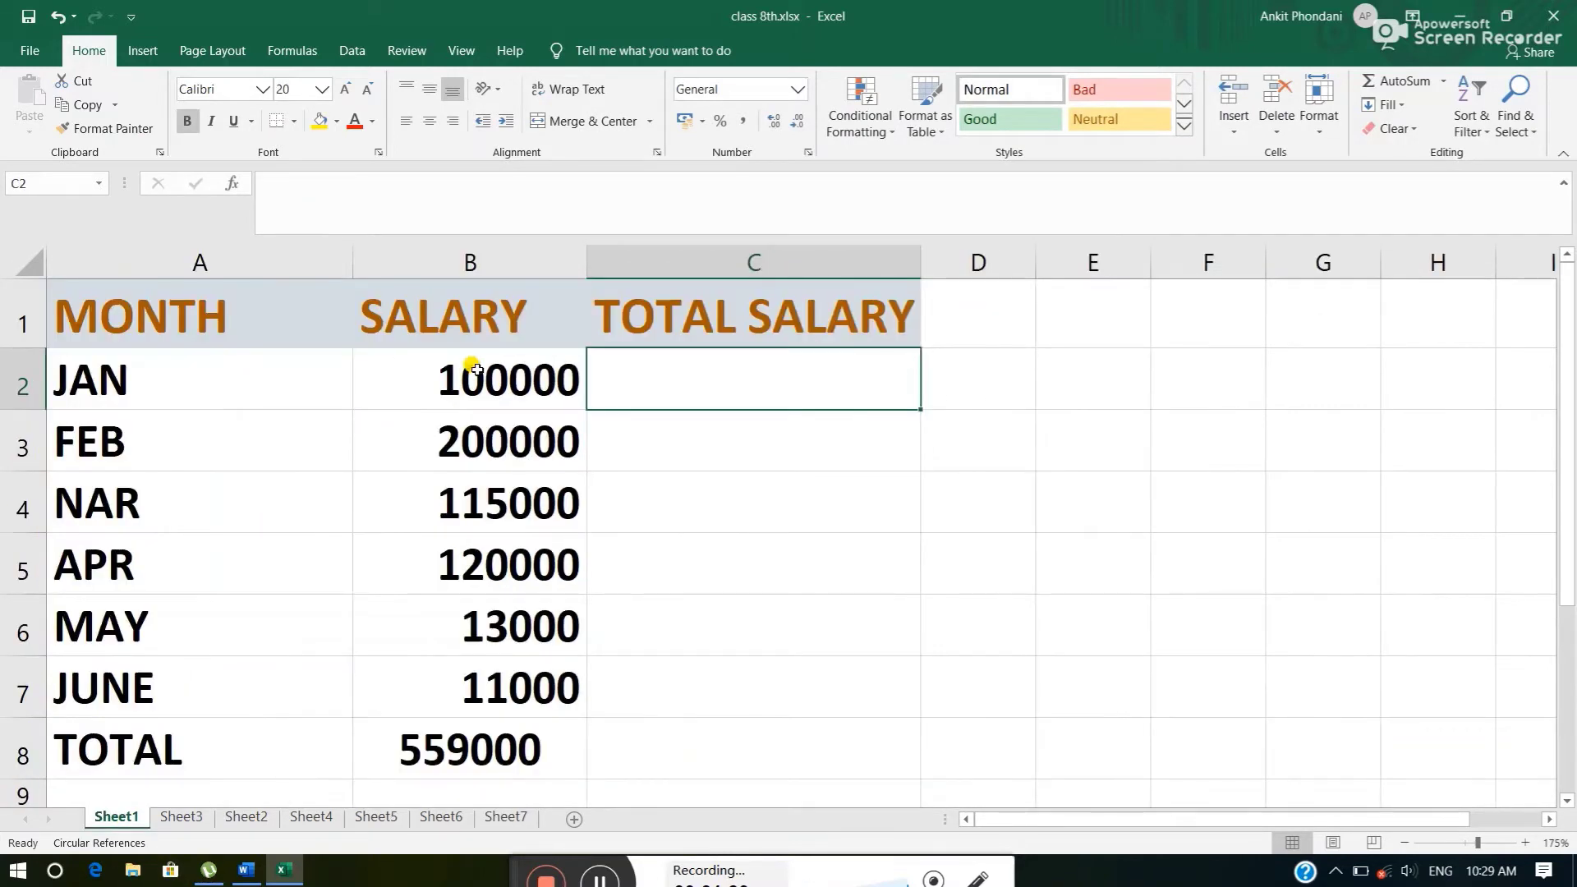
left_click(376, 817)
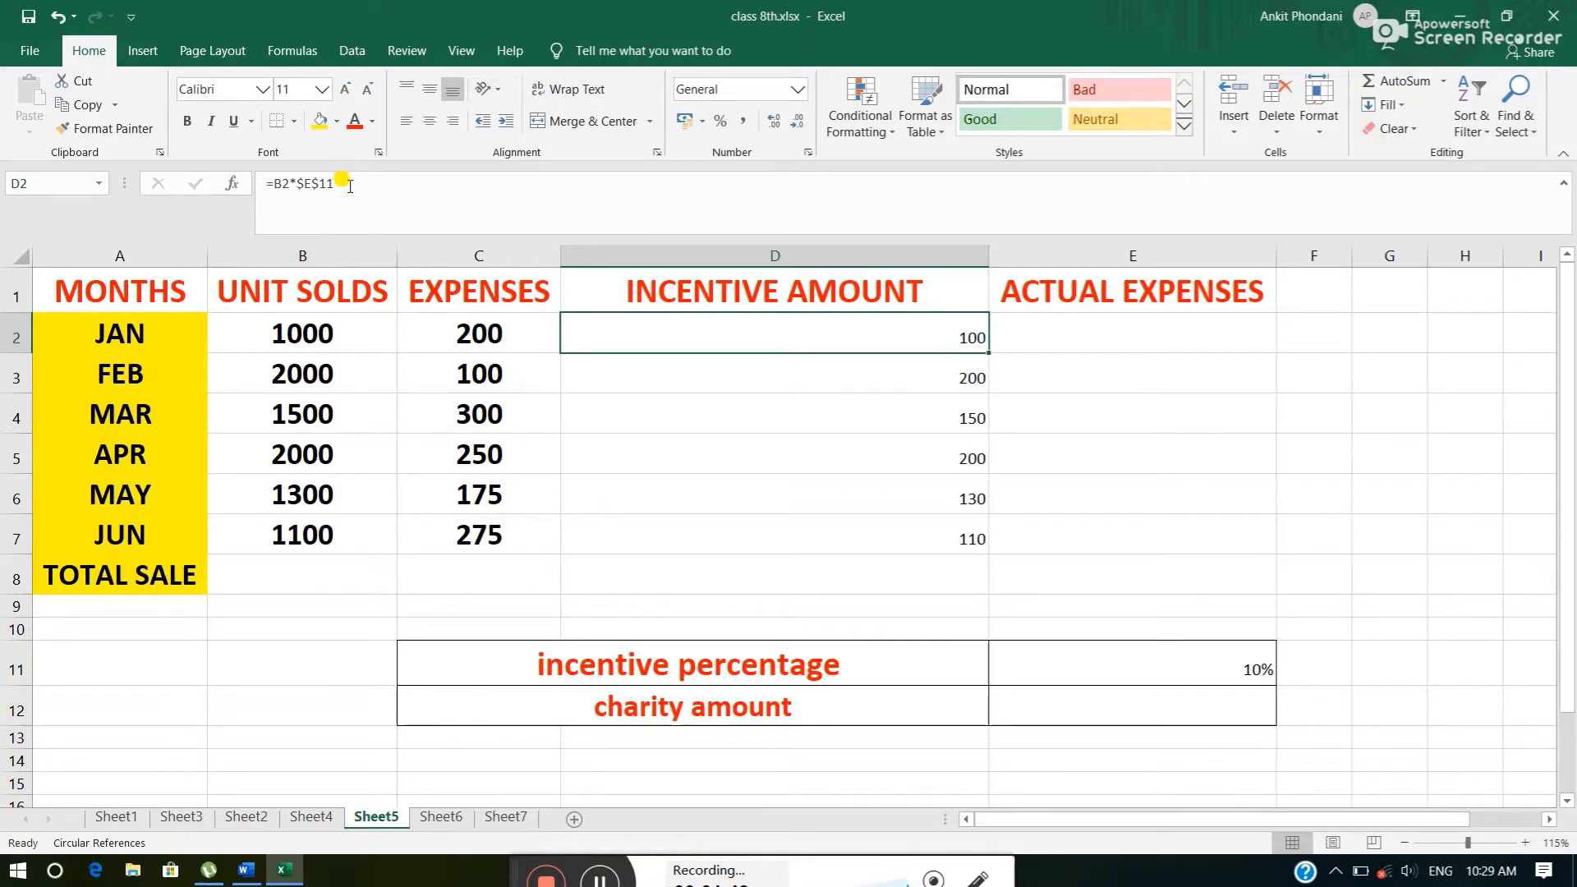
left_click(326, 184)
left_click_drag(325, 184, 261, 184)
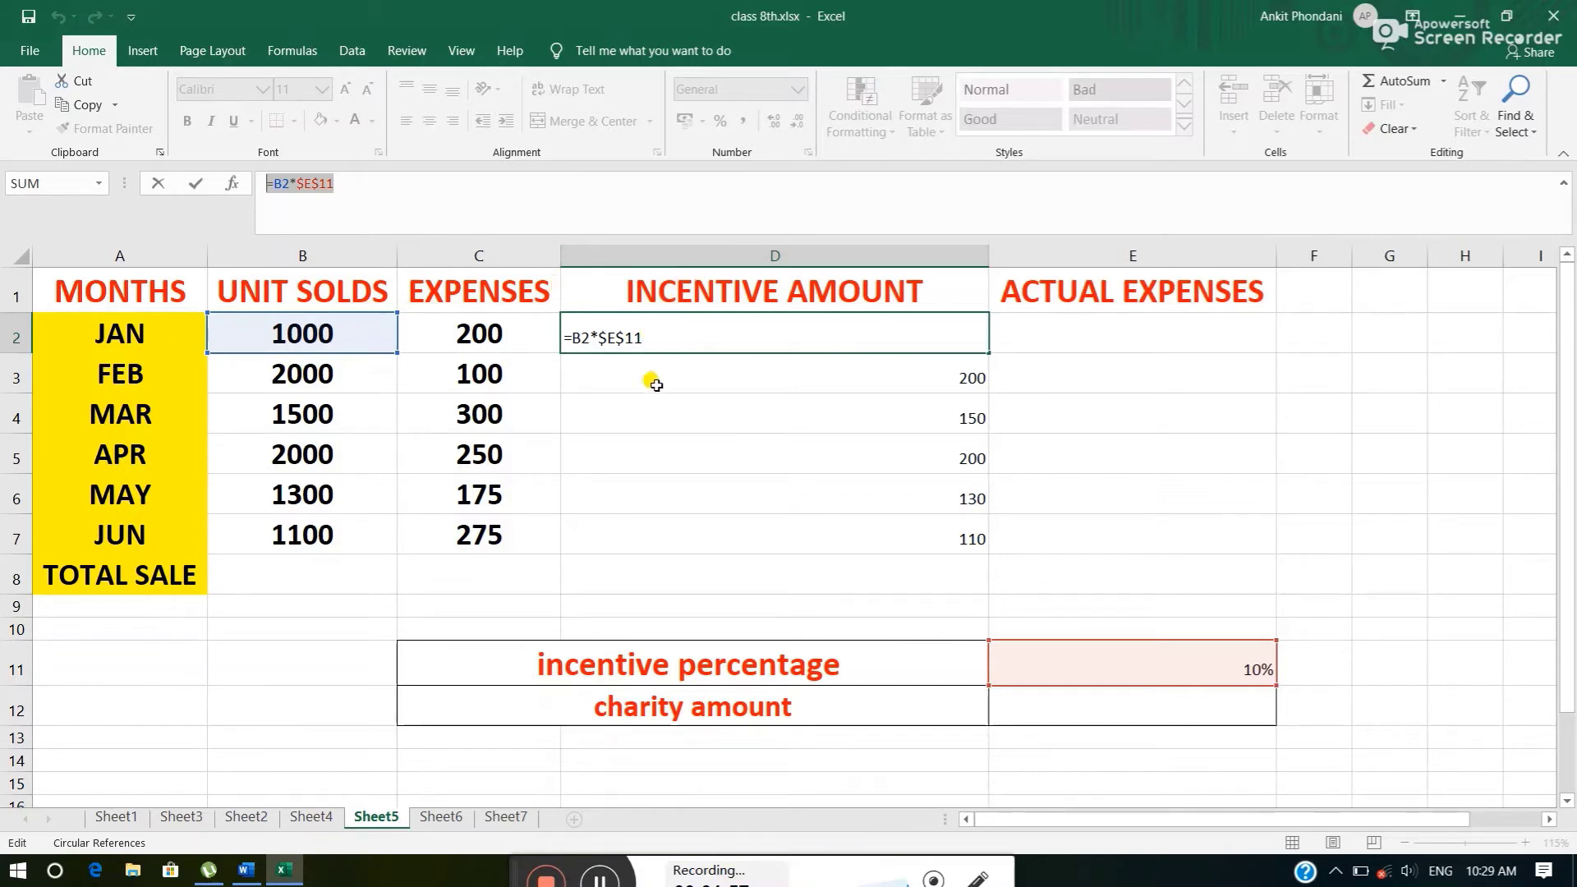
left_click(687, 336)
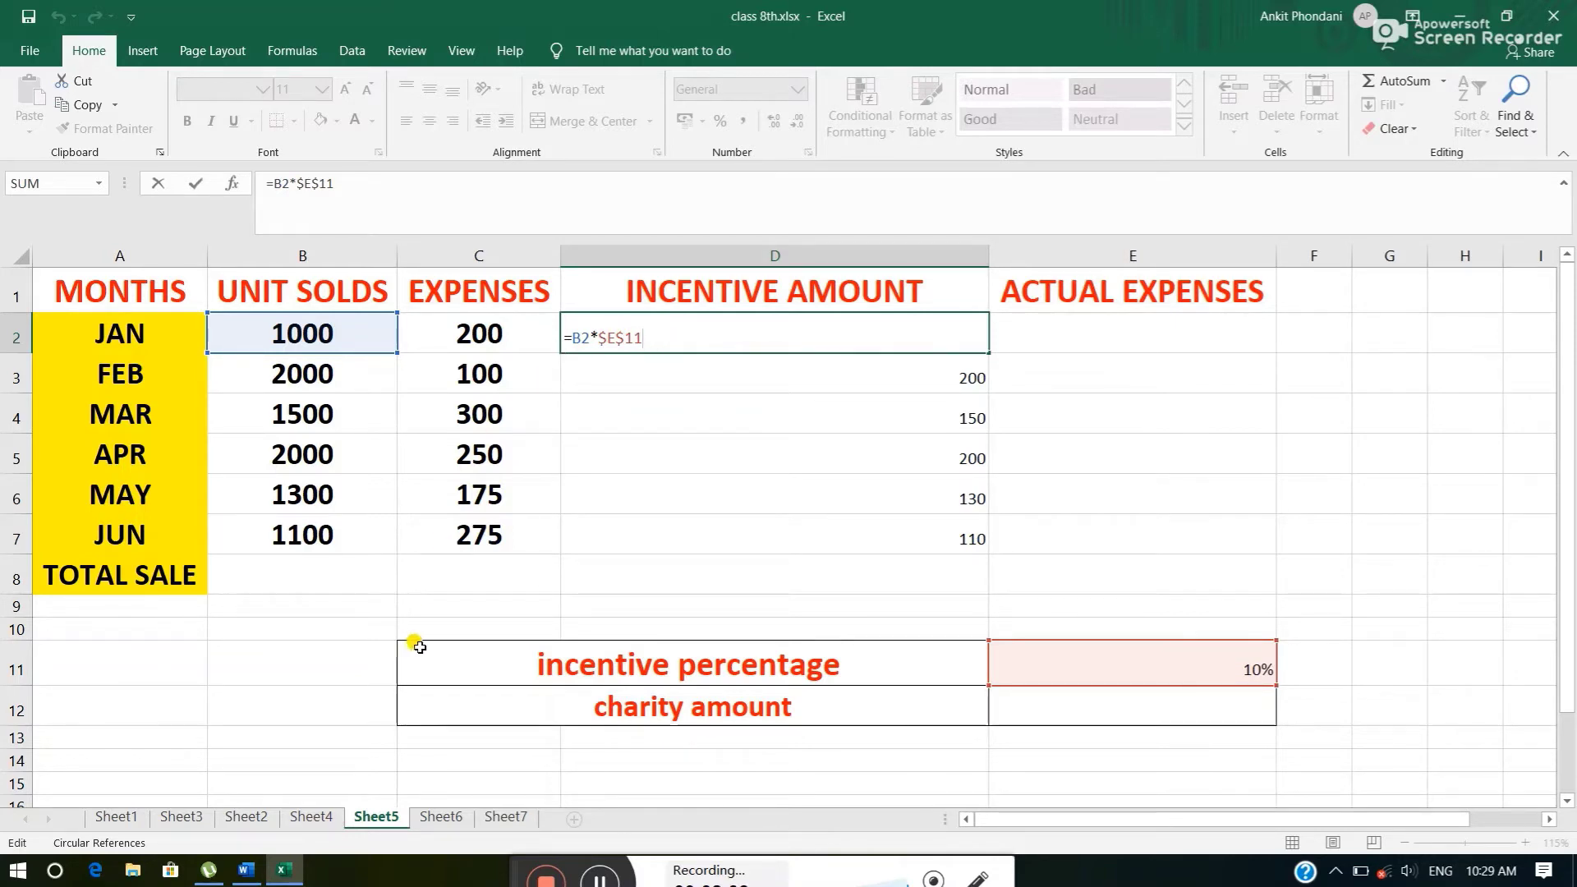
left_click(131, 821)
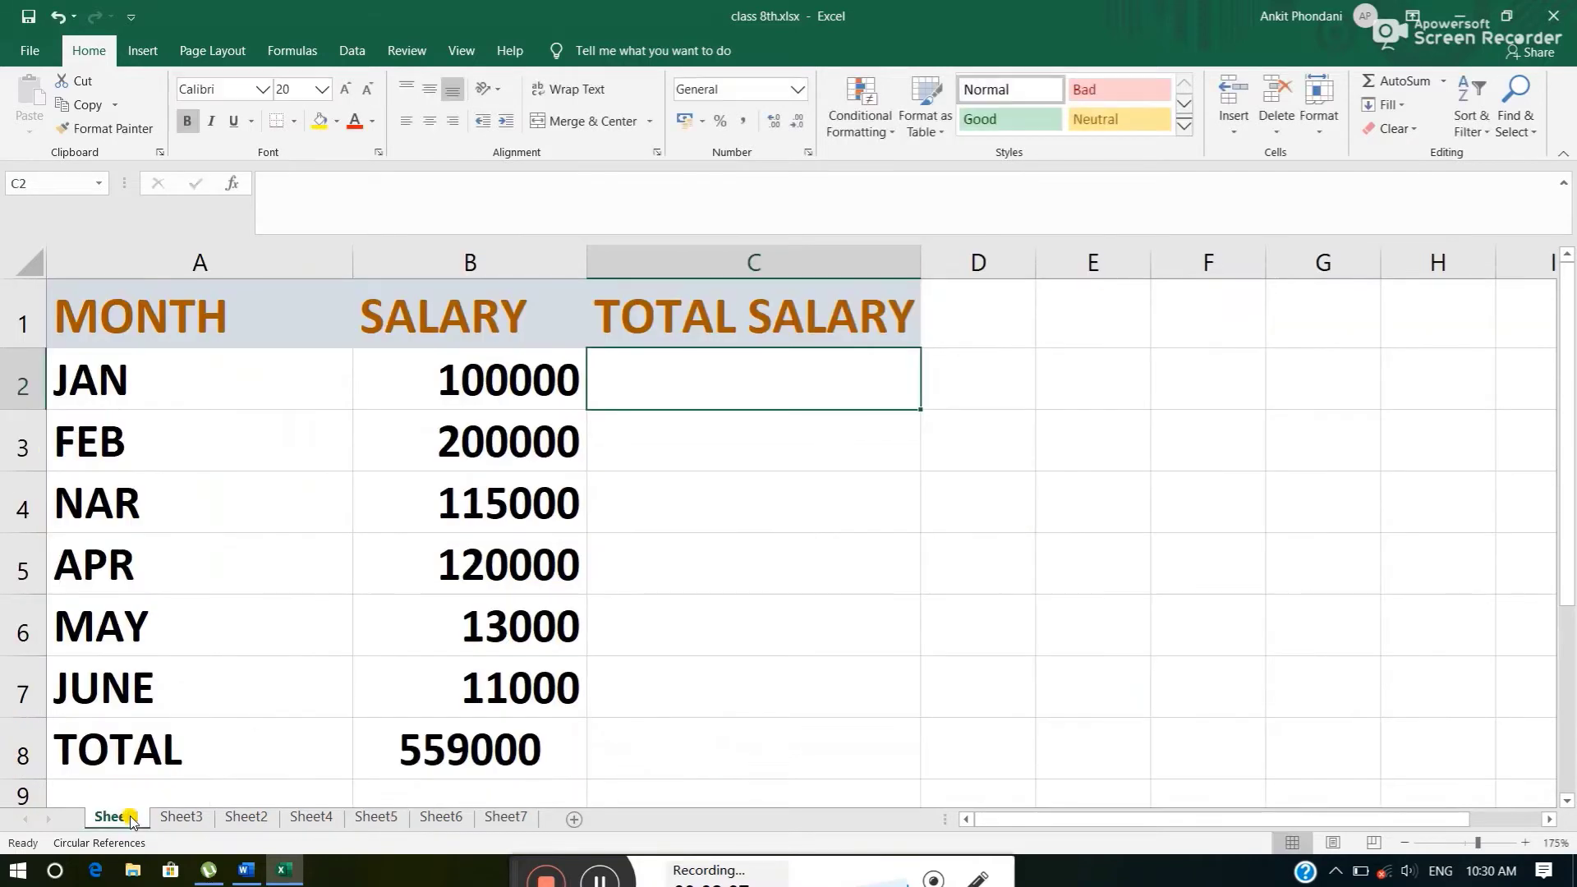
double_click(633, 390)
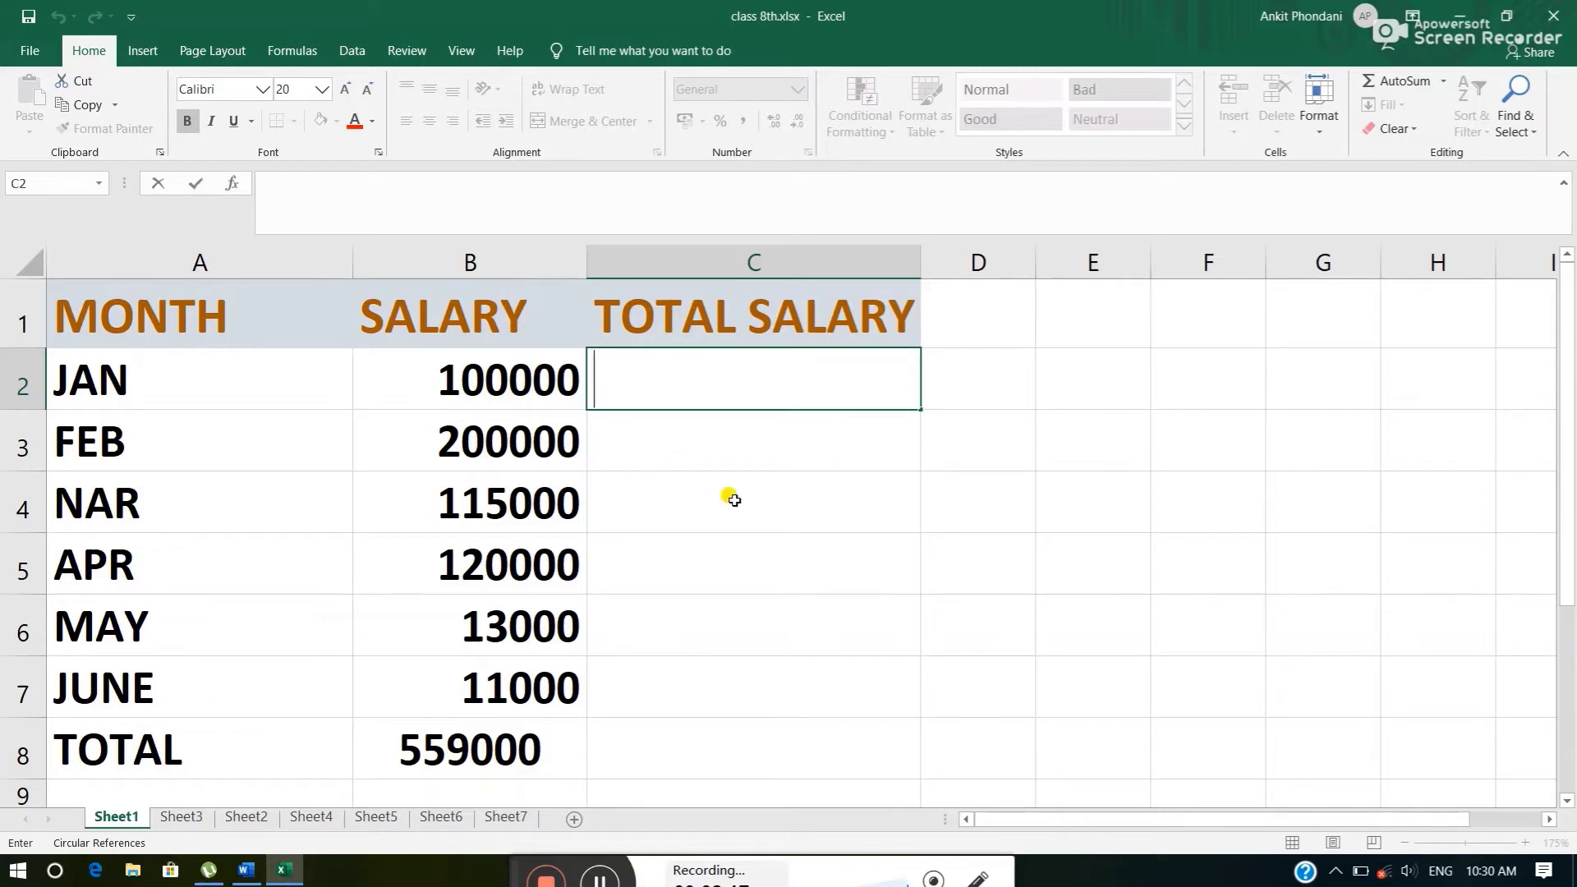
Begin C2's formula as =B2+sheet5!, checking Sheet5's incentive table along the way.
type("=")
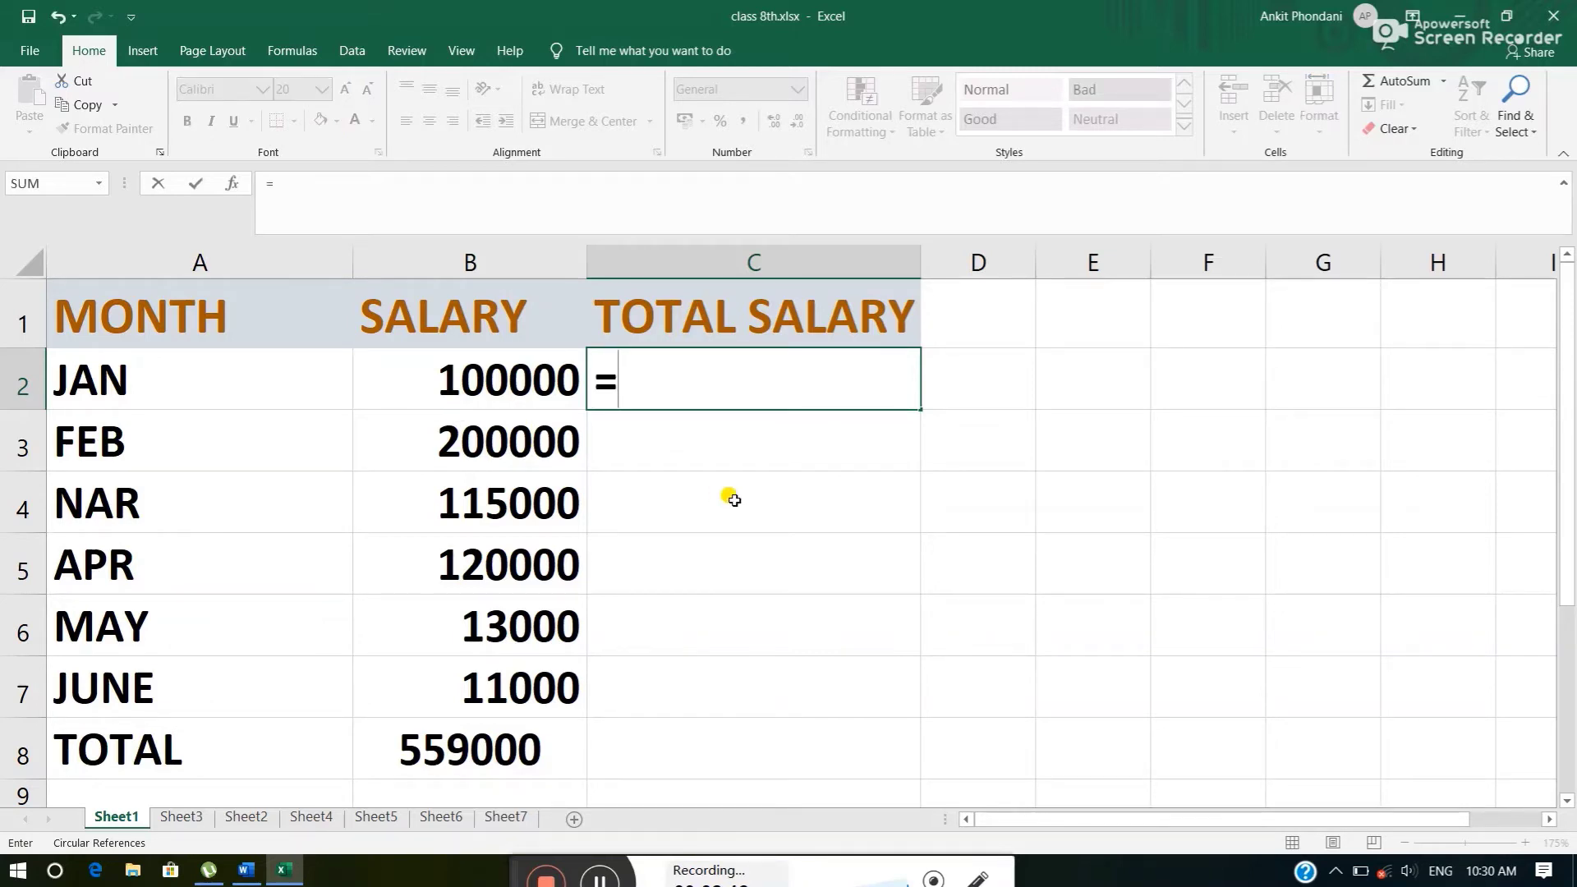
left_click(476, 364)
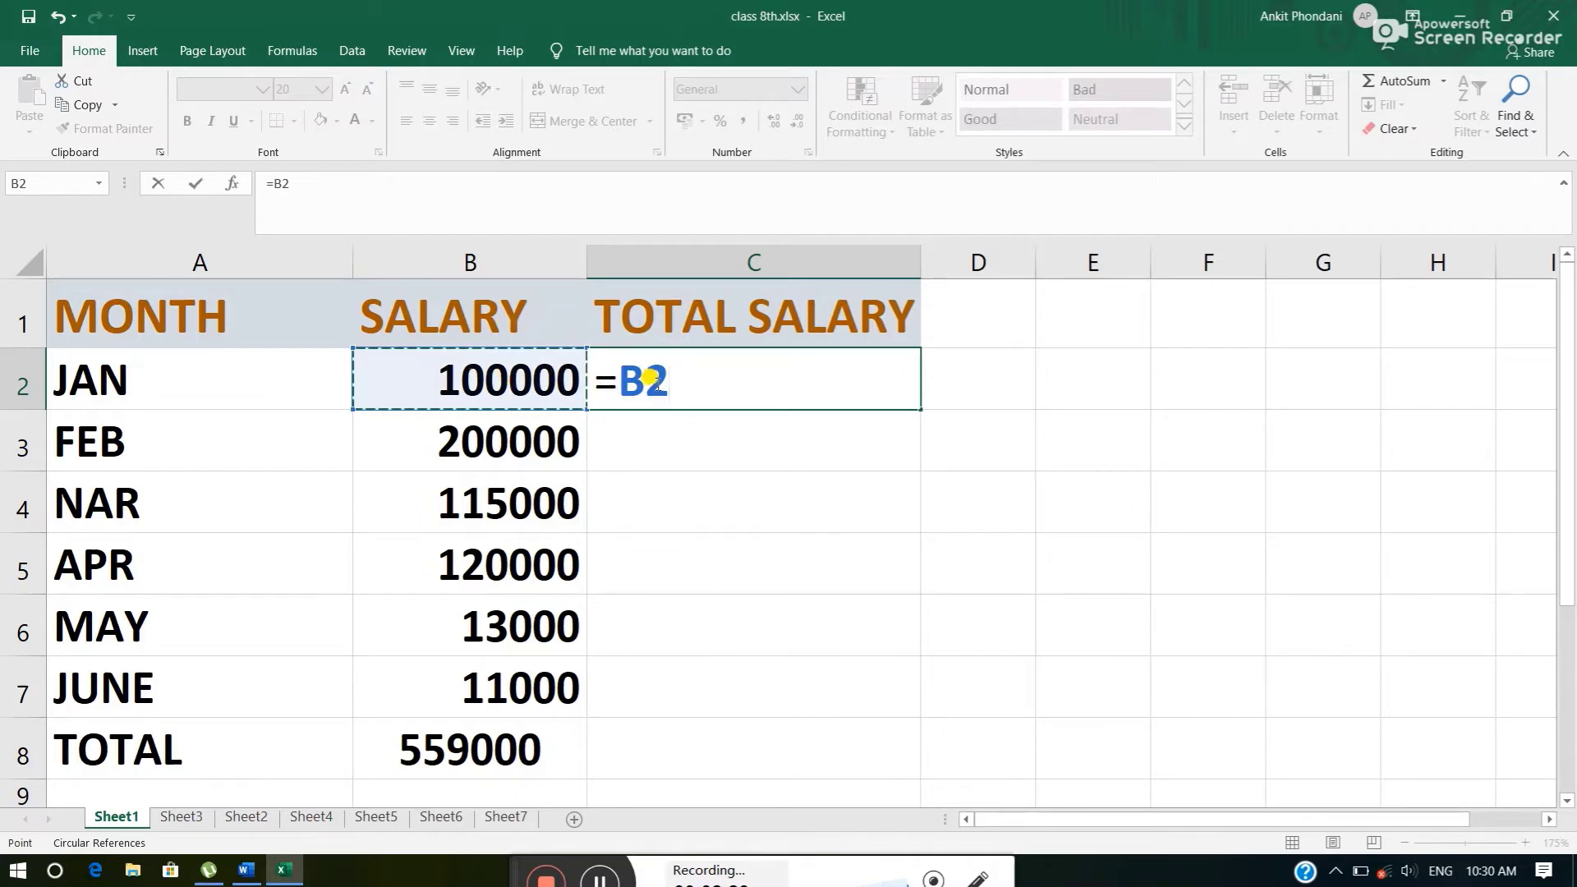
type("+")
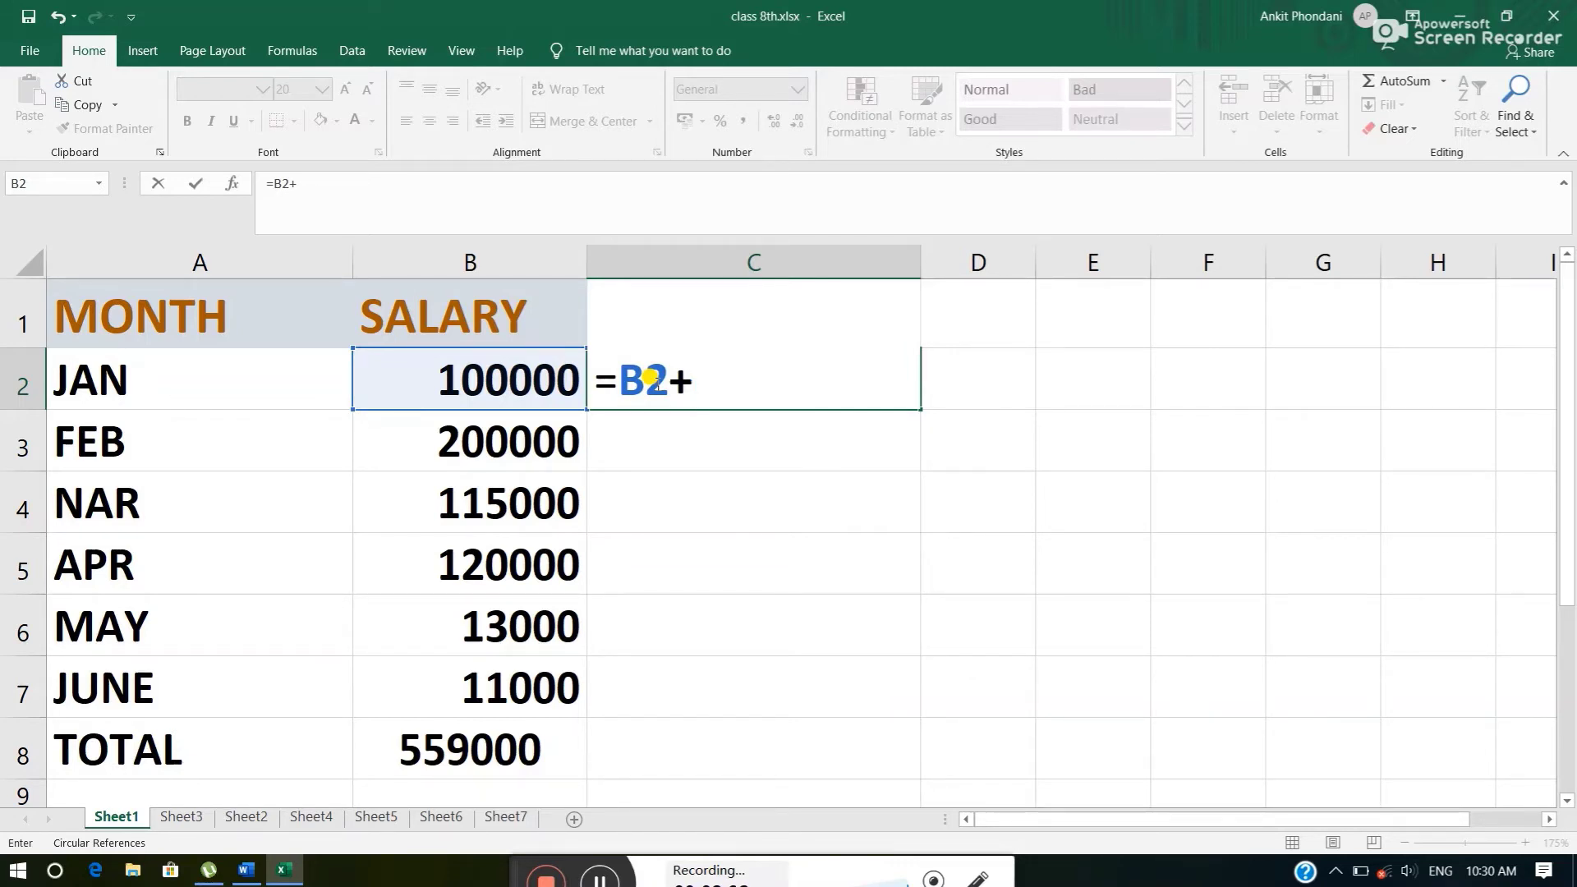
type("SH")
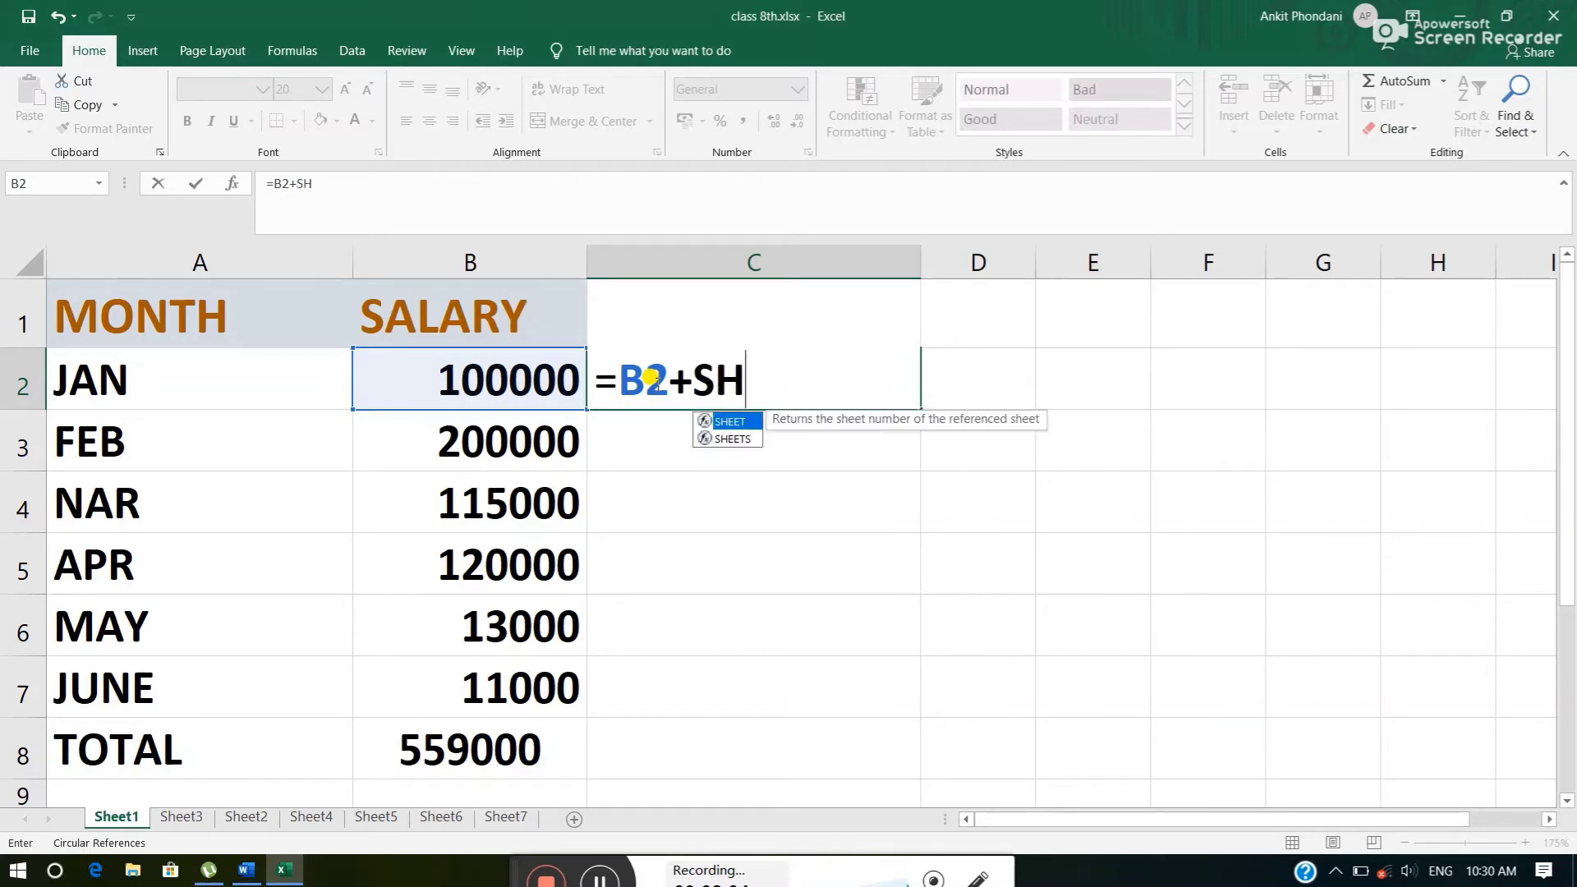
key("BackSpace")
key("BackSpace")
type("s")
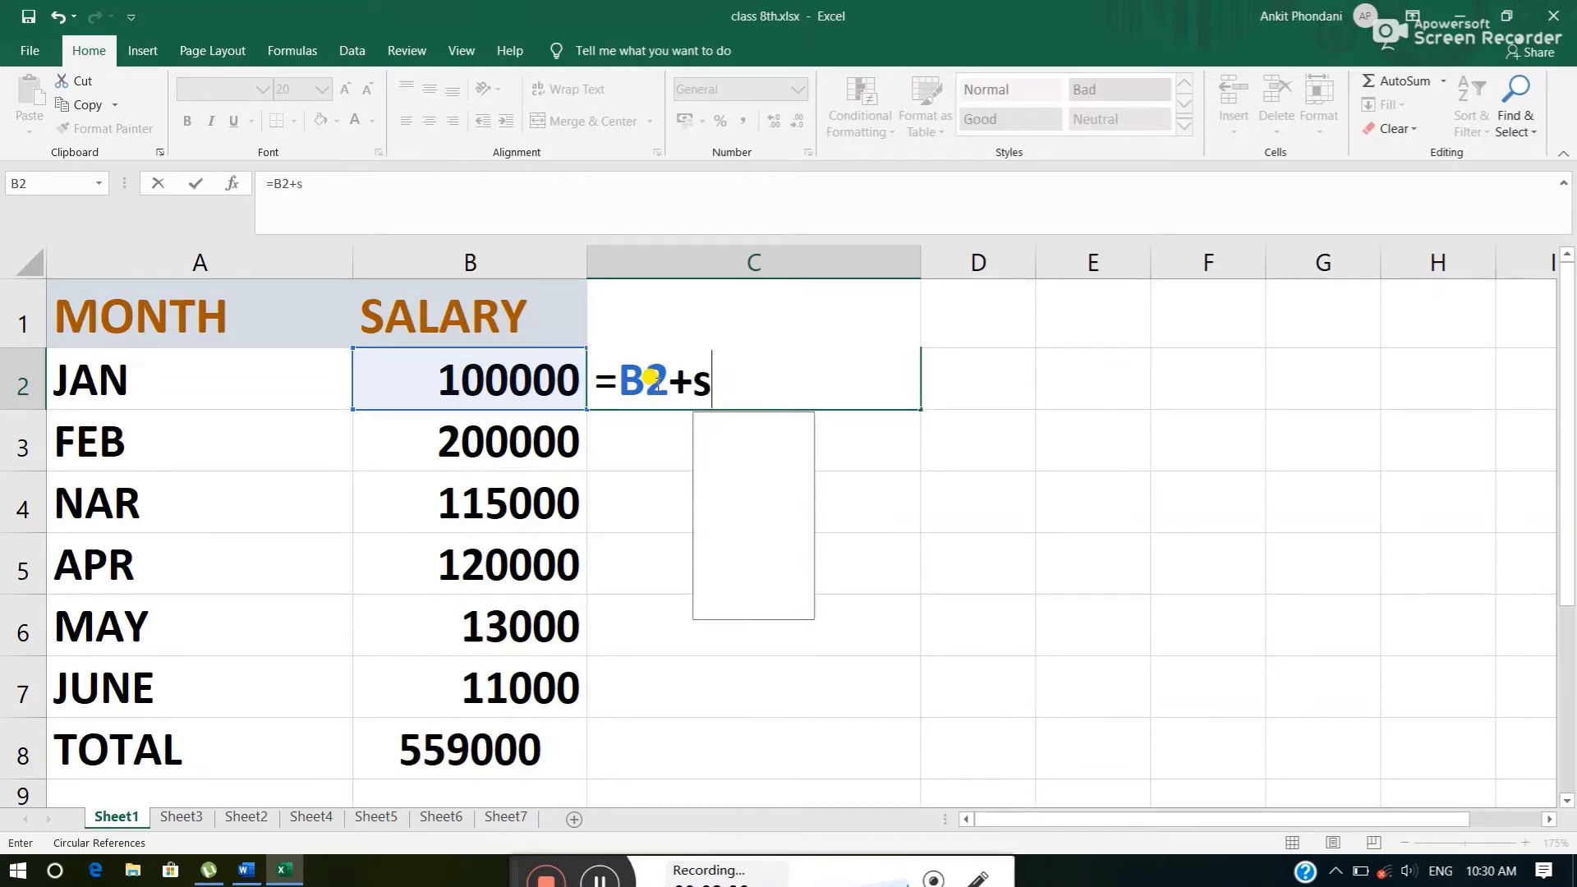
type("heet")
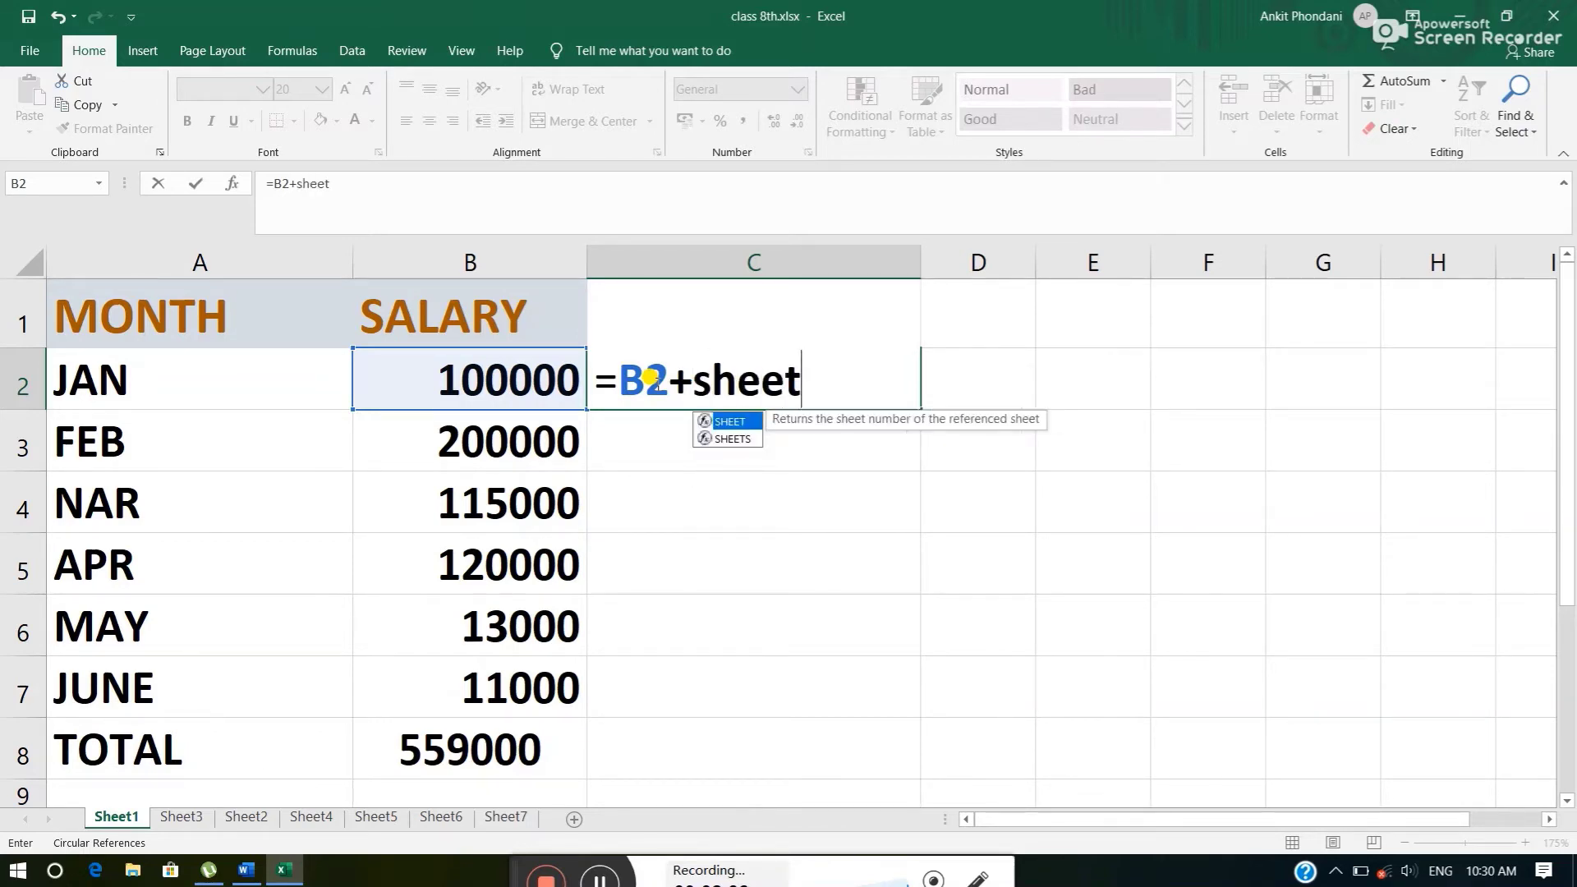
type("5")
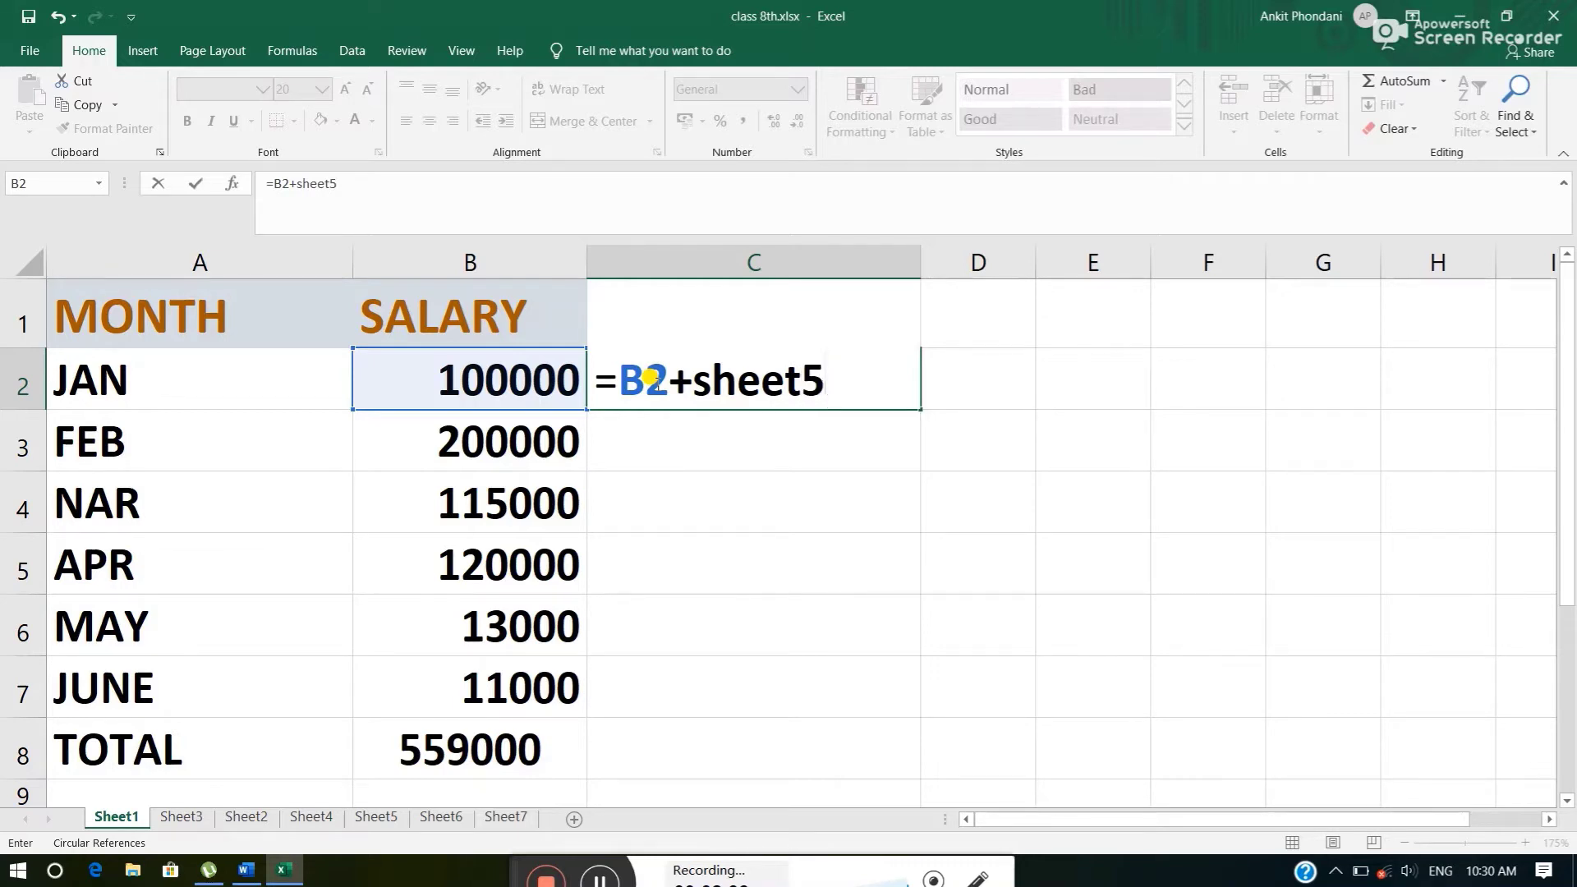
left_click(376, 817)
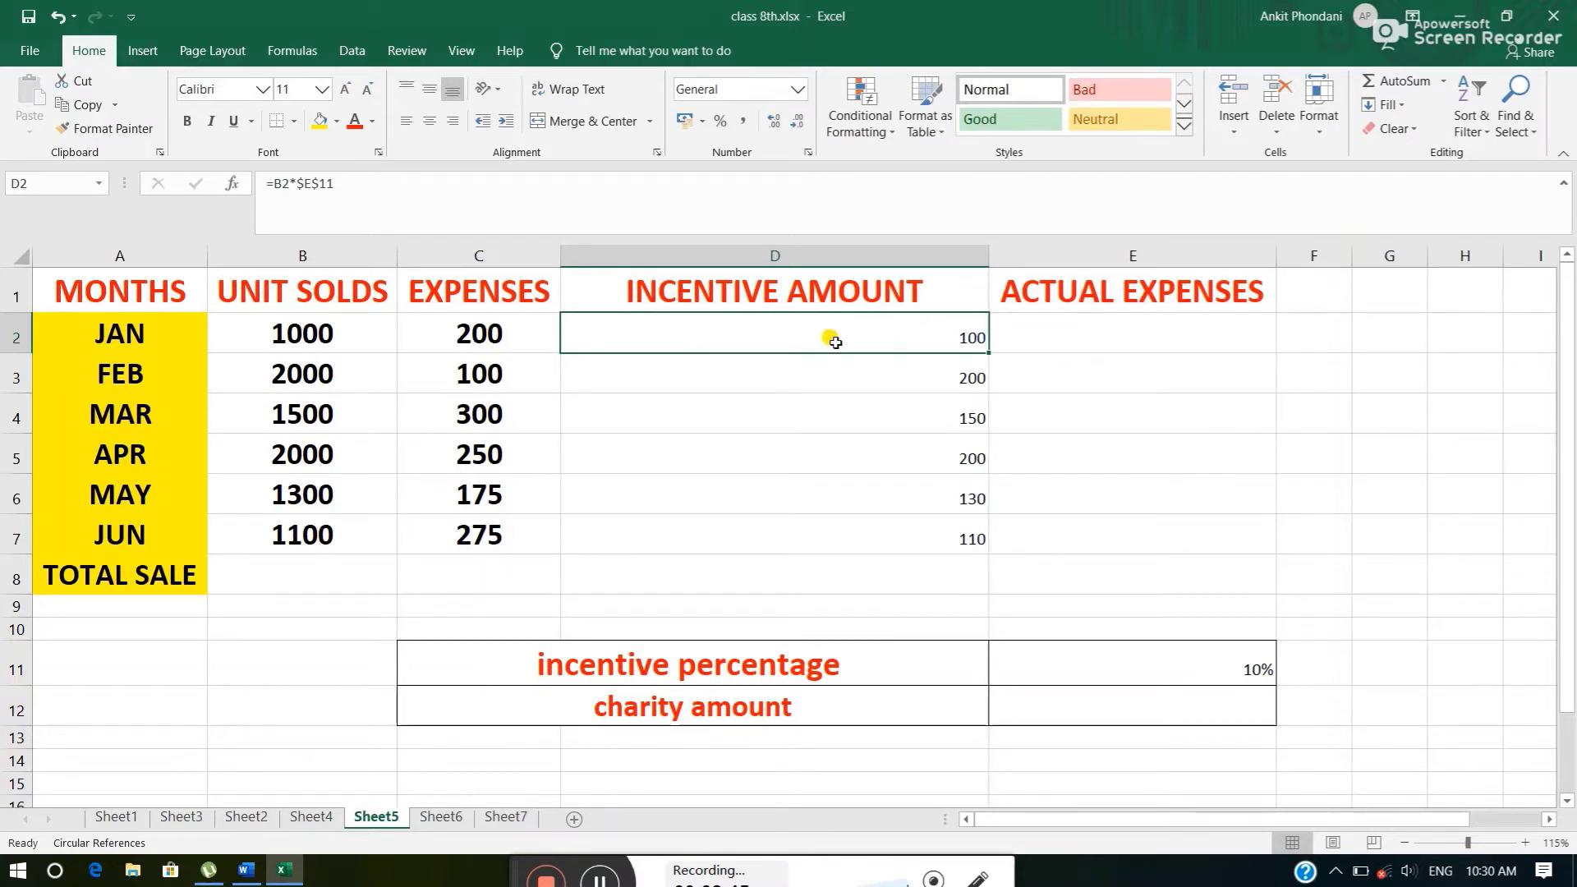
left_click(92, 817)
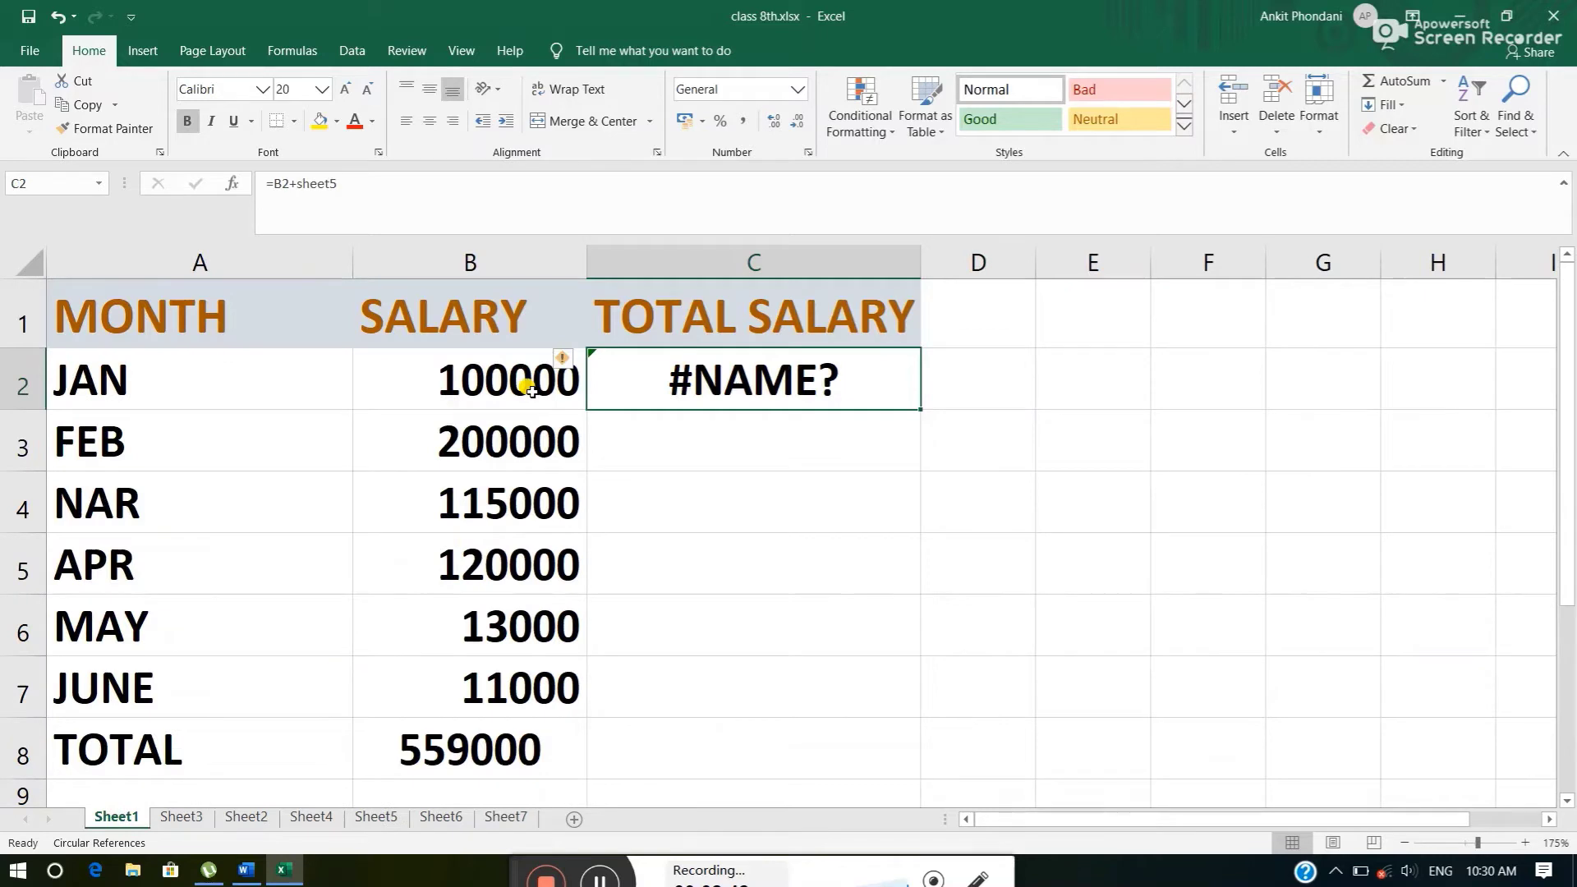
double_click(837, 377)
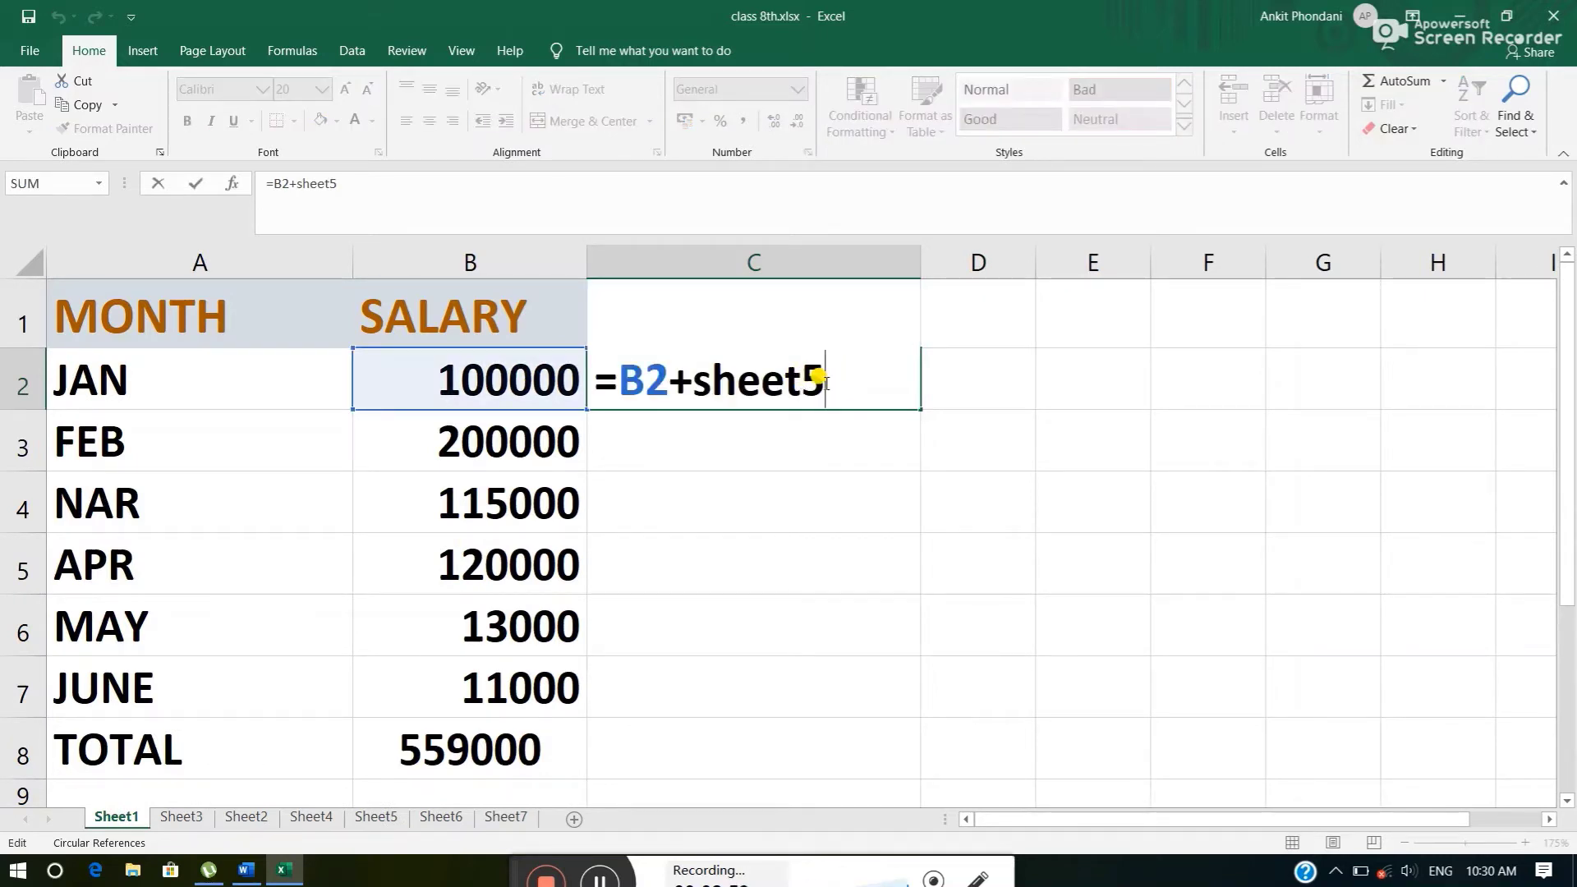
type("!")
Add Sheet5's D2 incentive, fix the reference to d2, and commit so C2 shows 100100.
left_click(376, 817)
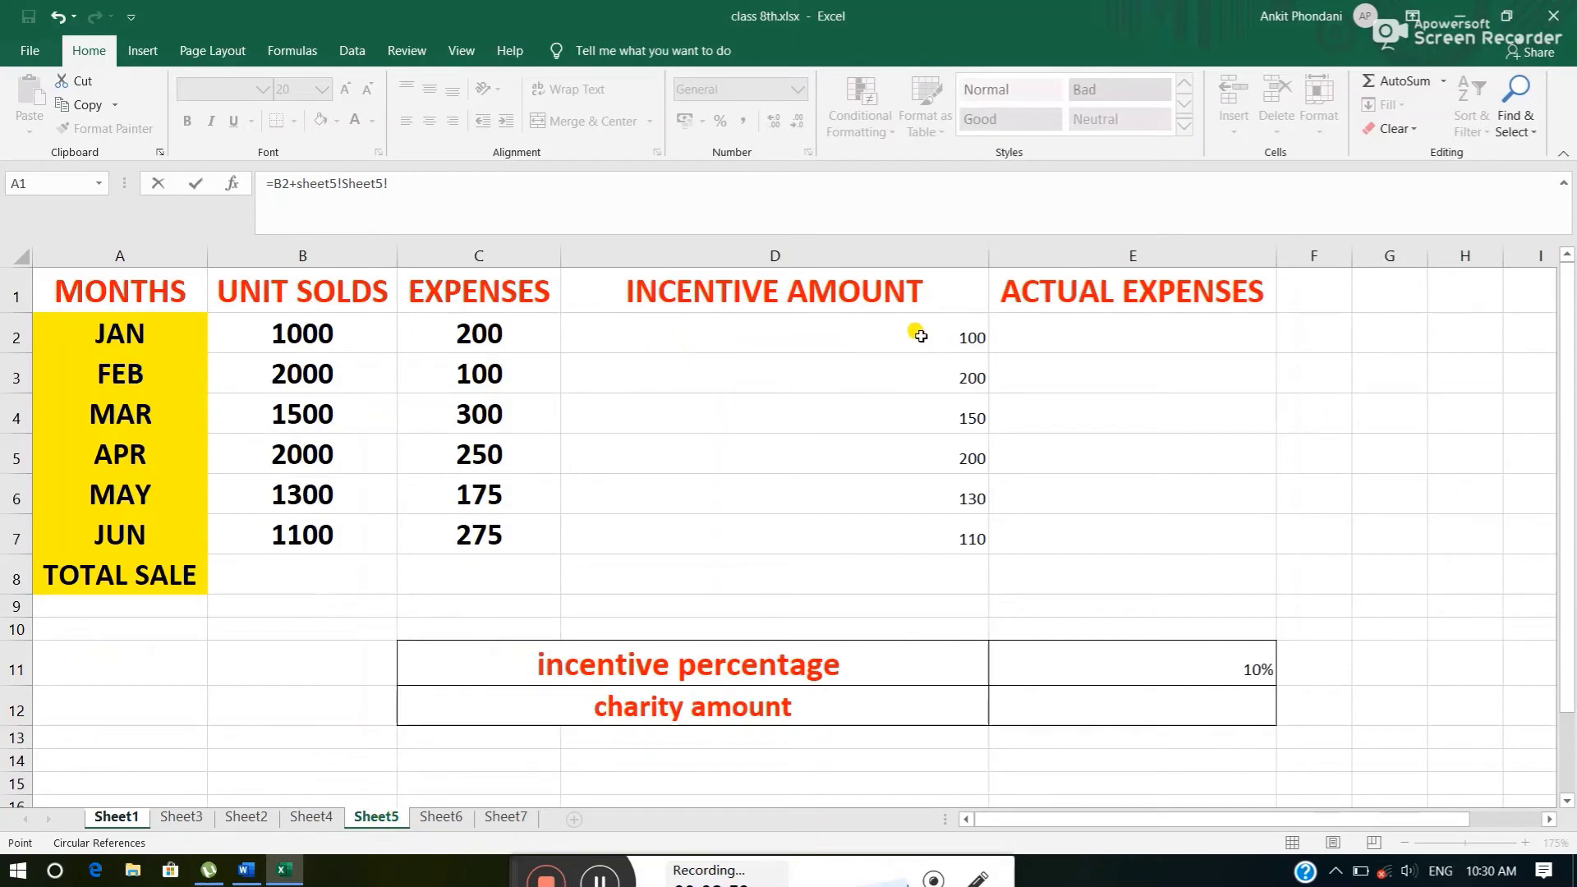
left_click(922, 336)
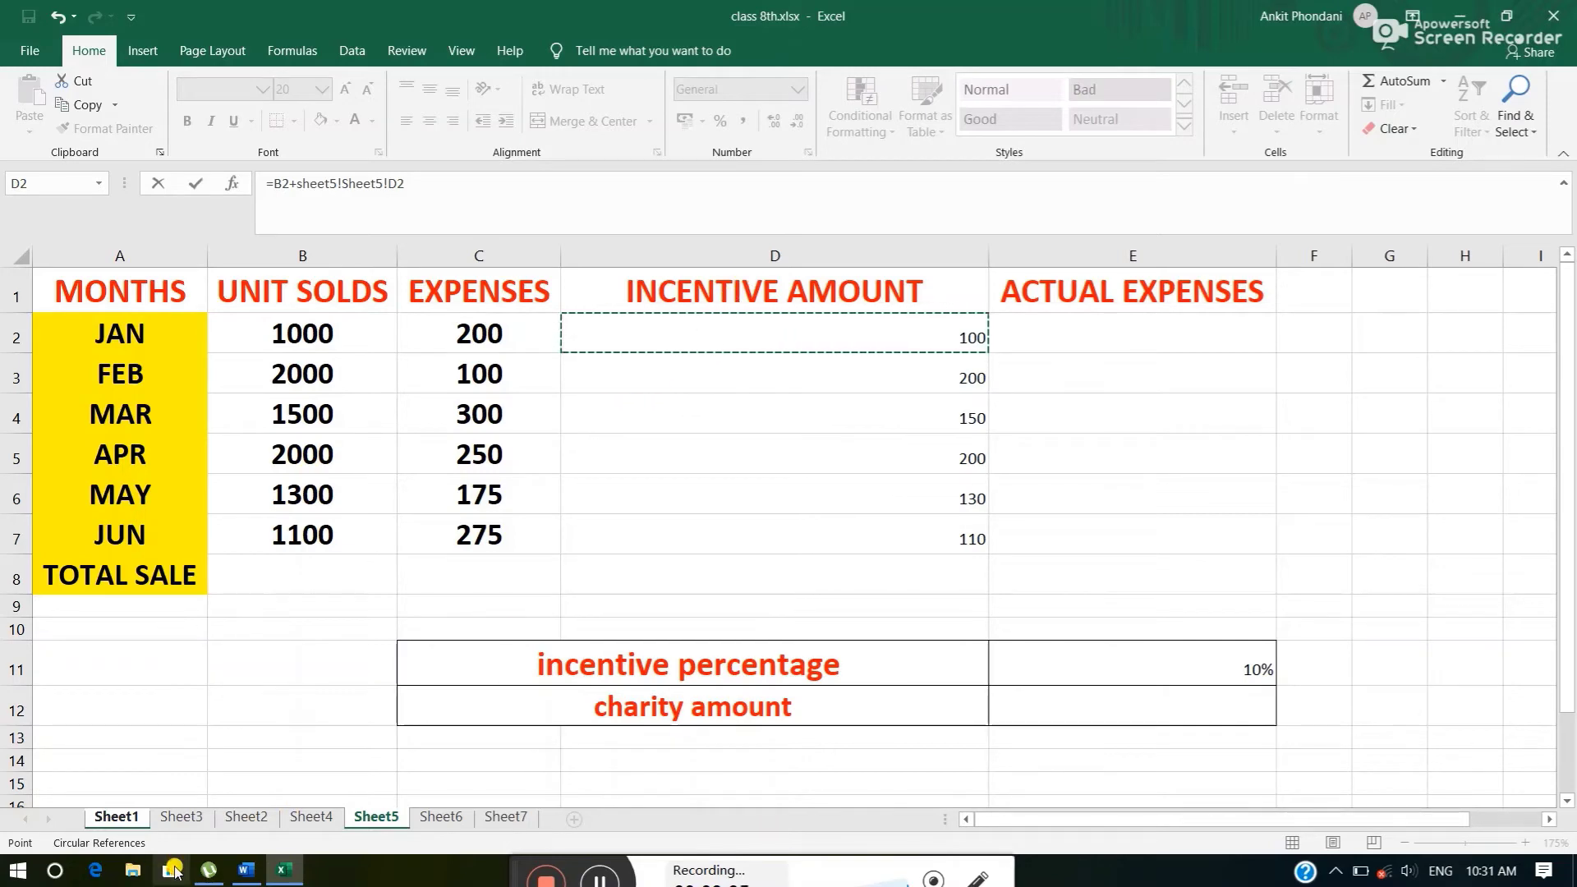
left_click(115, 815)
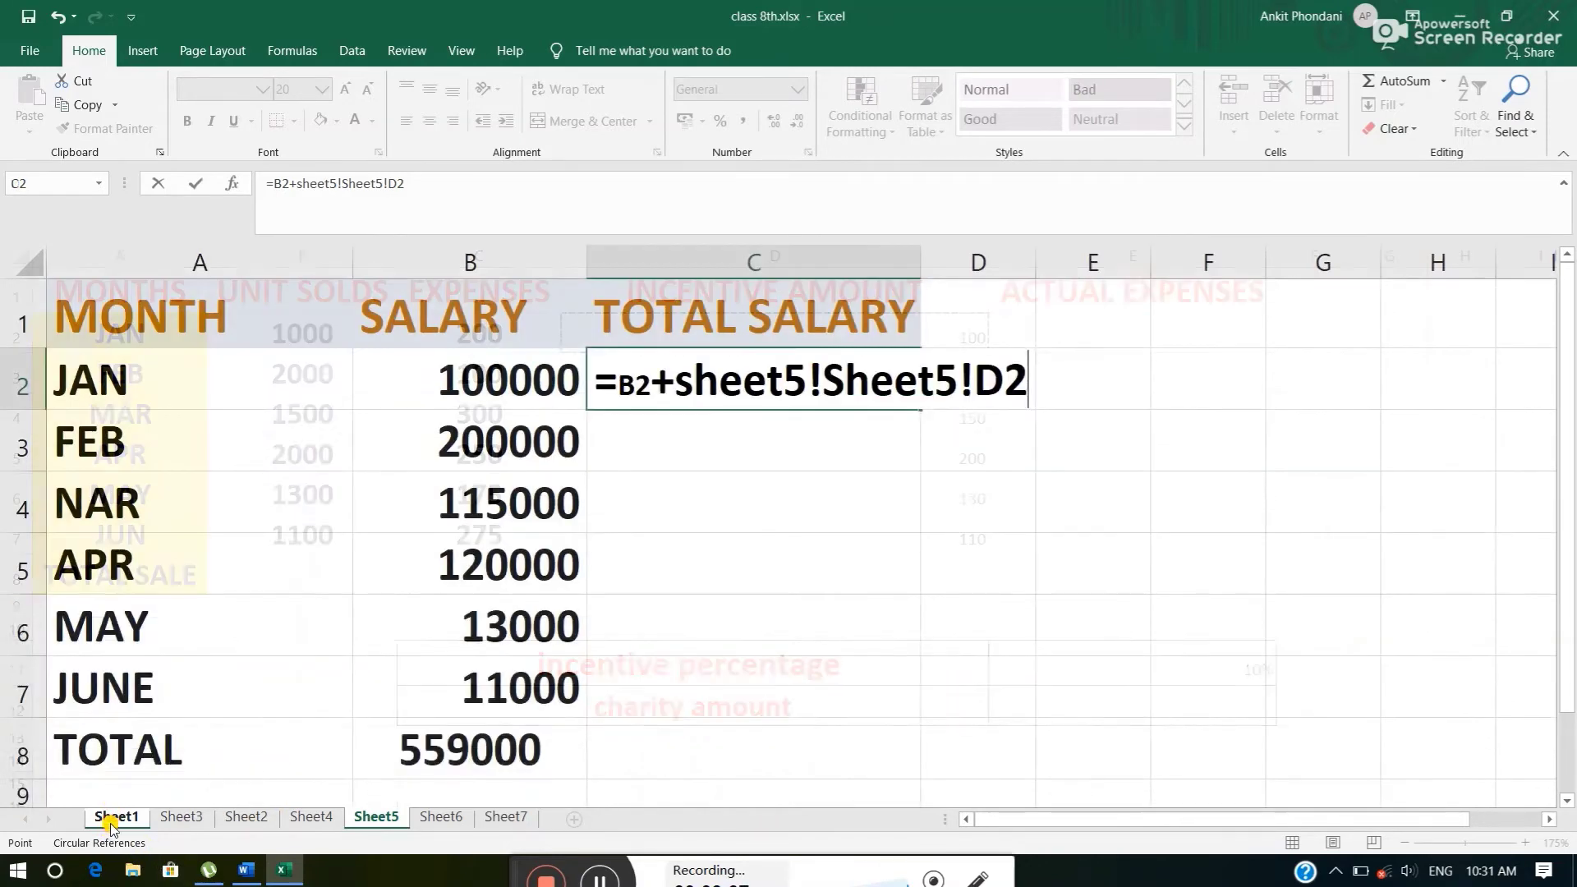
double_click(657, 384)
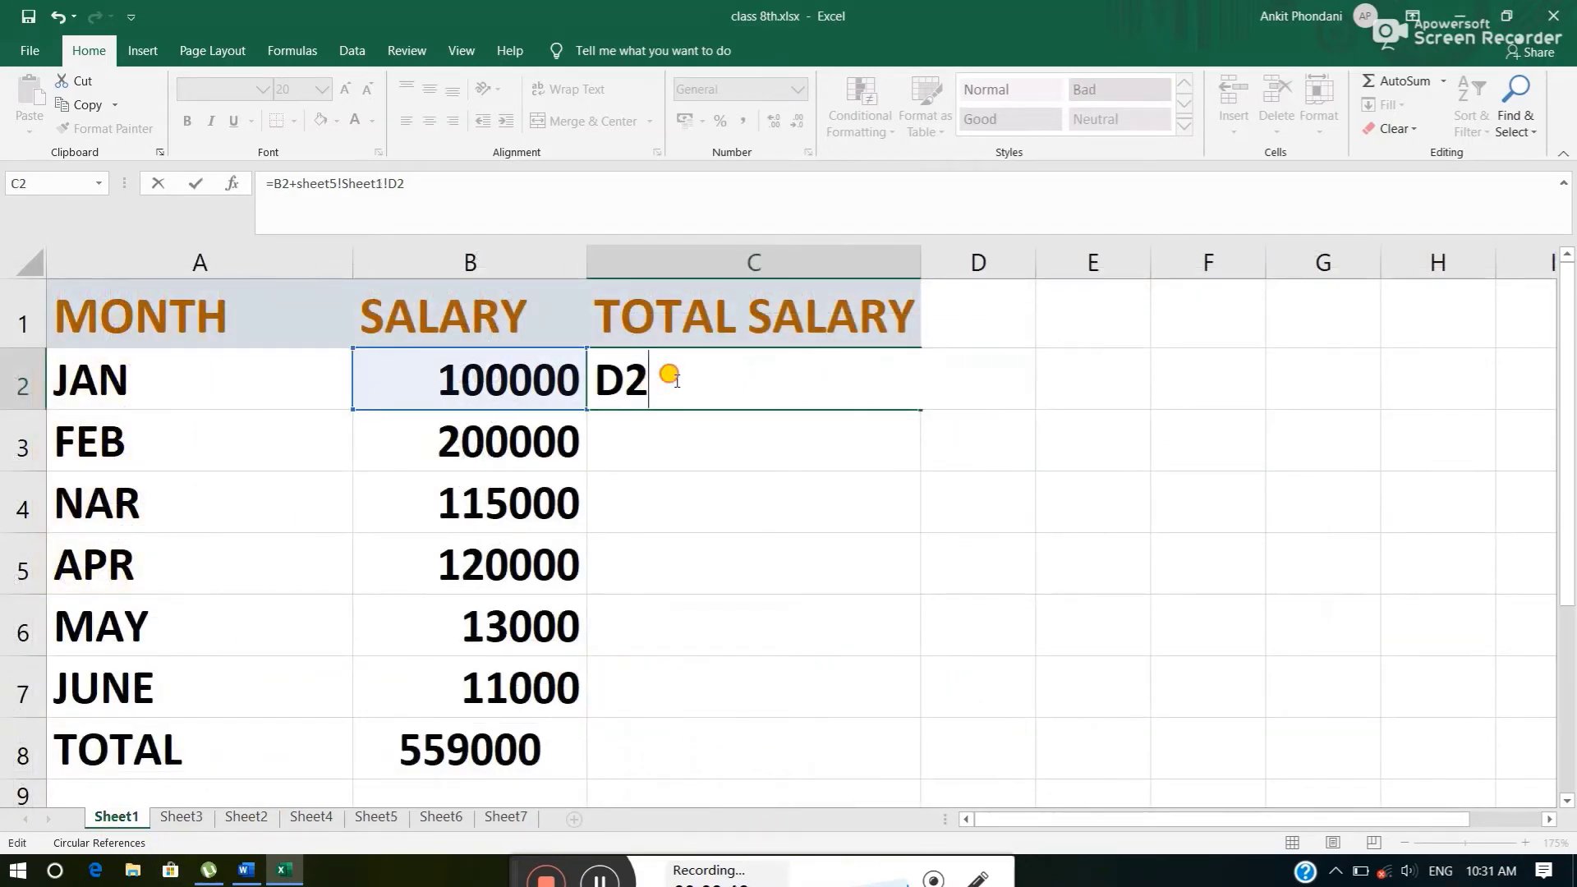
key("BackSpace")
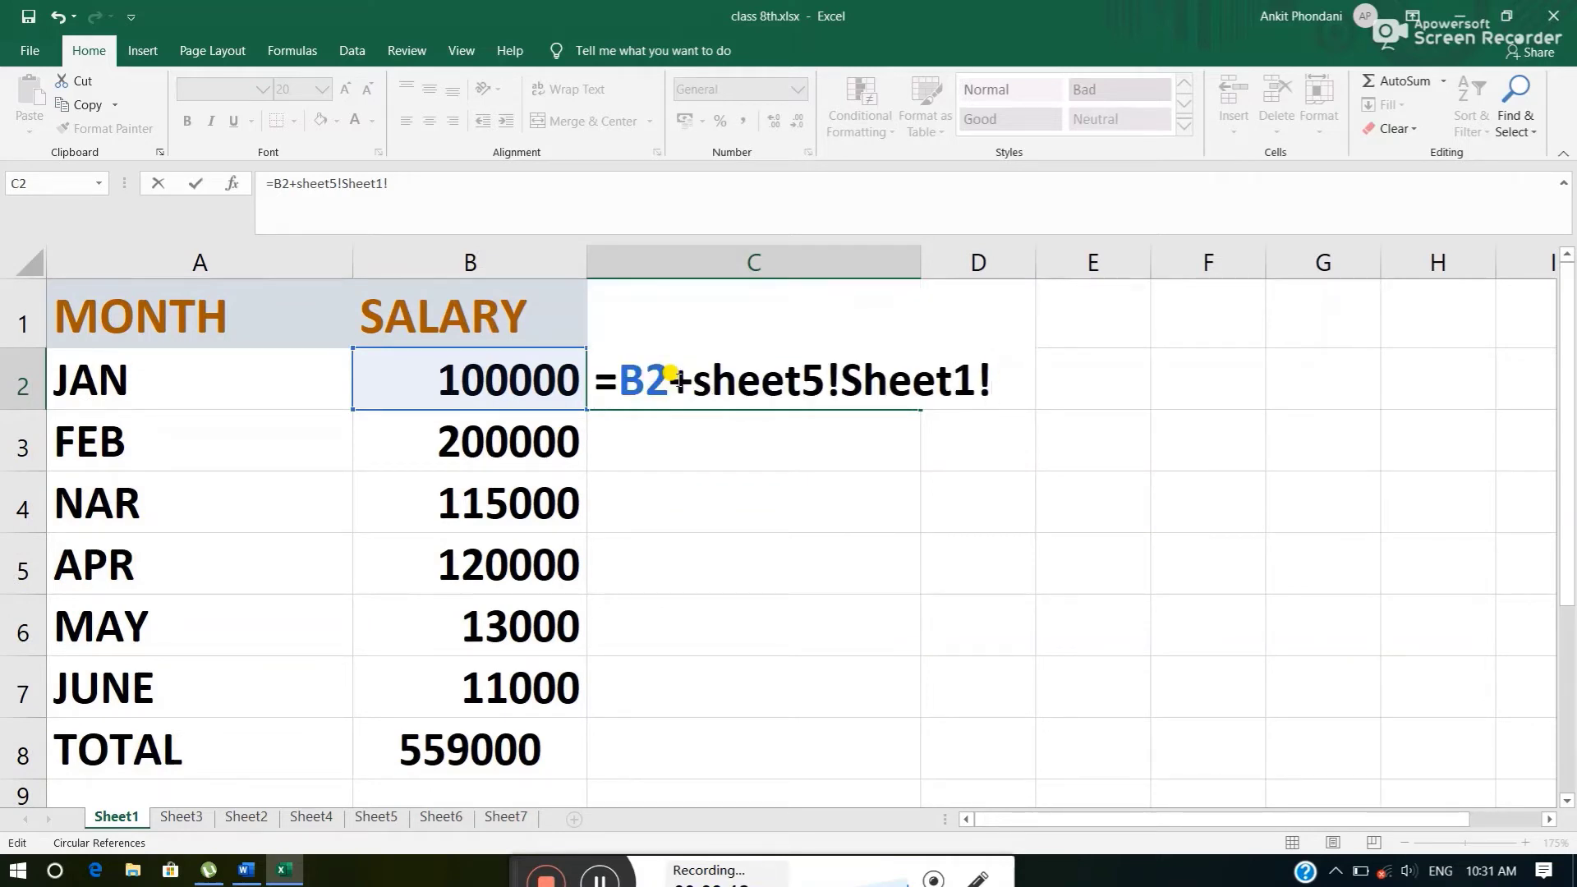
key("BackSpace")
key("BackSpace")
key("BackSpace")
key("BackSpace")
key("BackSpace")
key("BackSpace")
key("BackSpace")
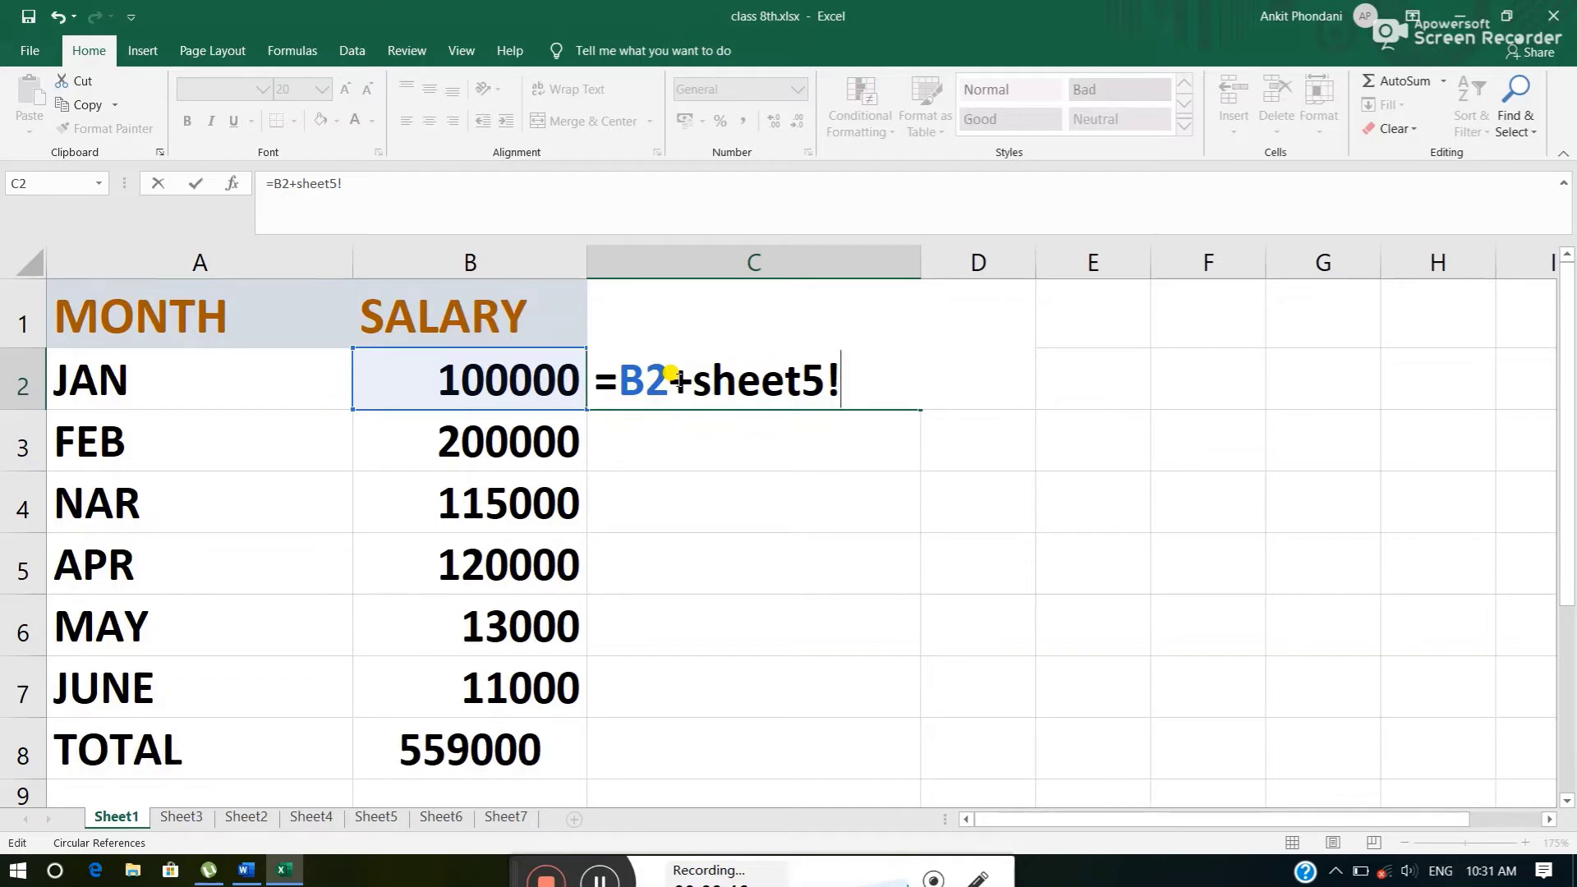
type("d2")
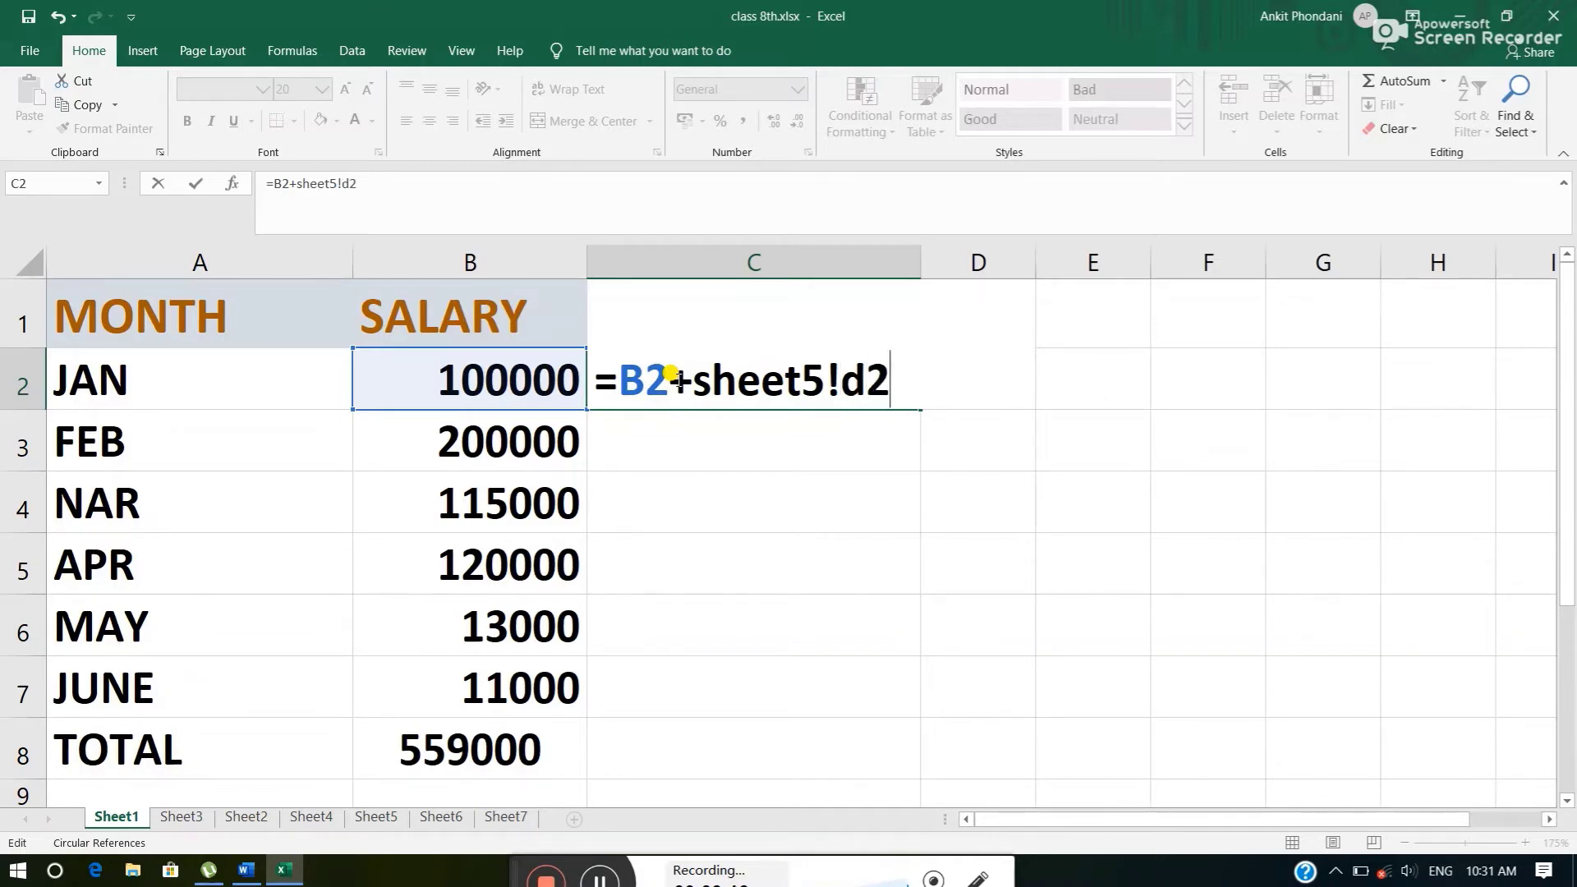
key("Return")
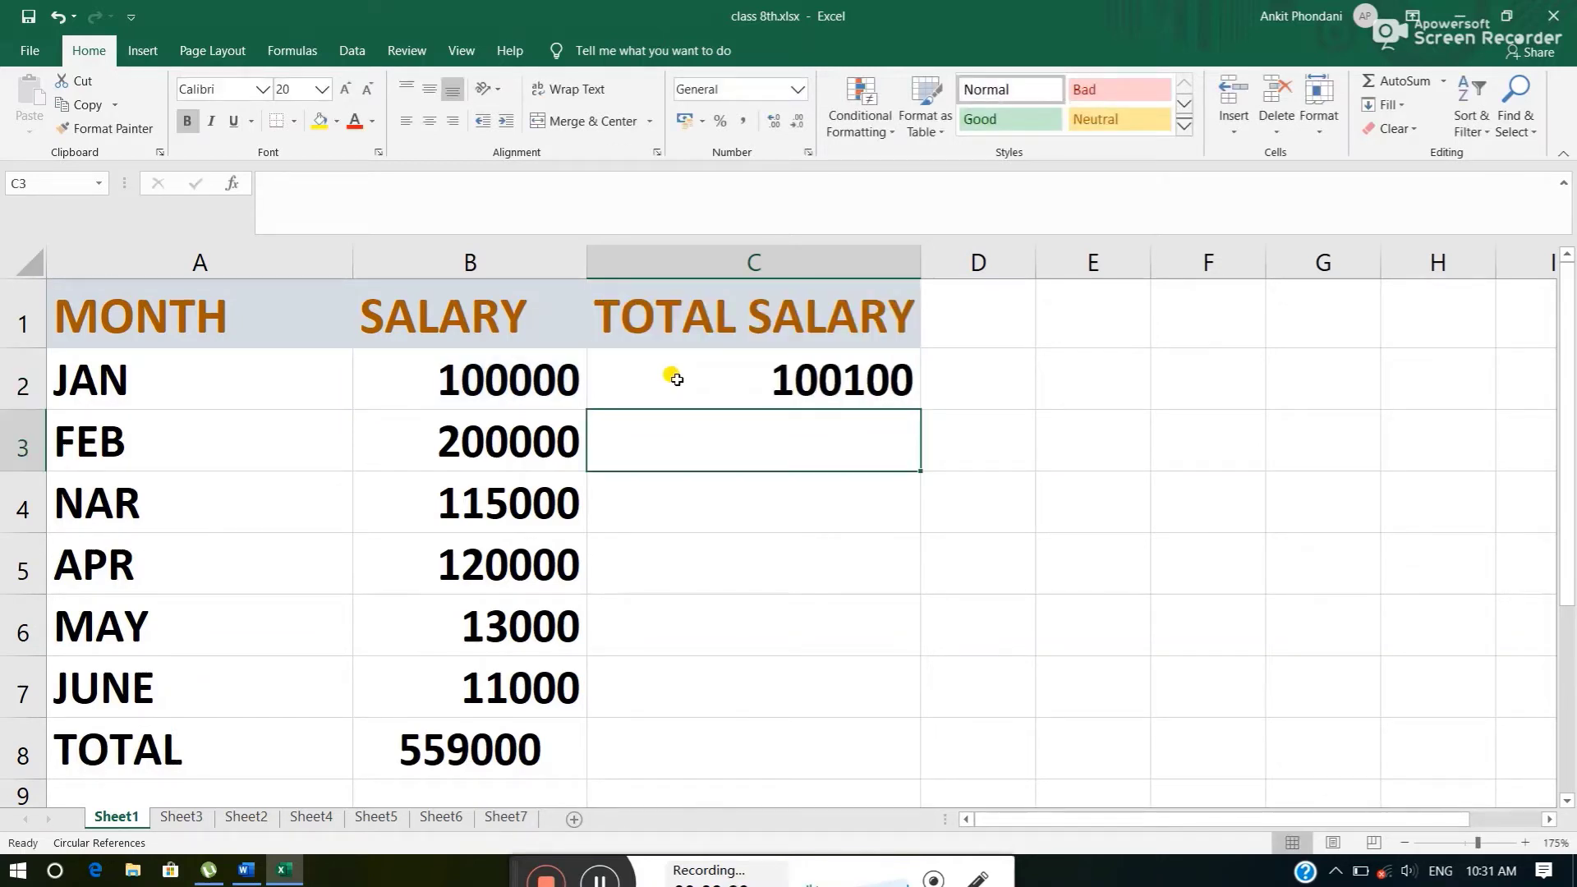
left_click(675, 379)
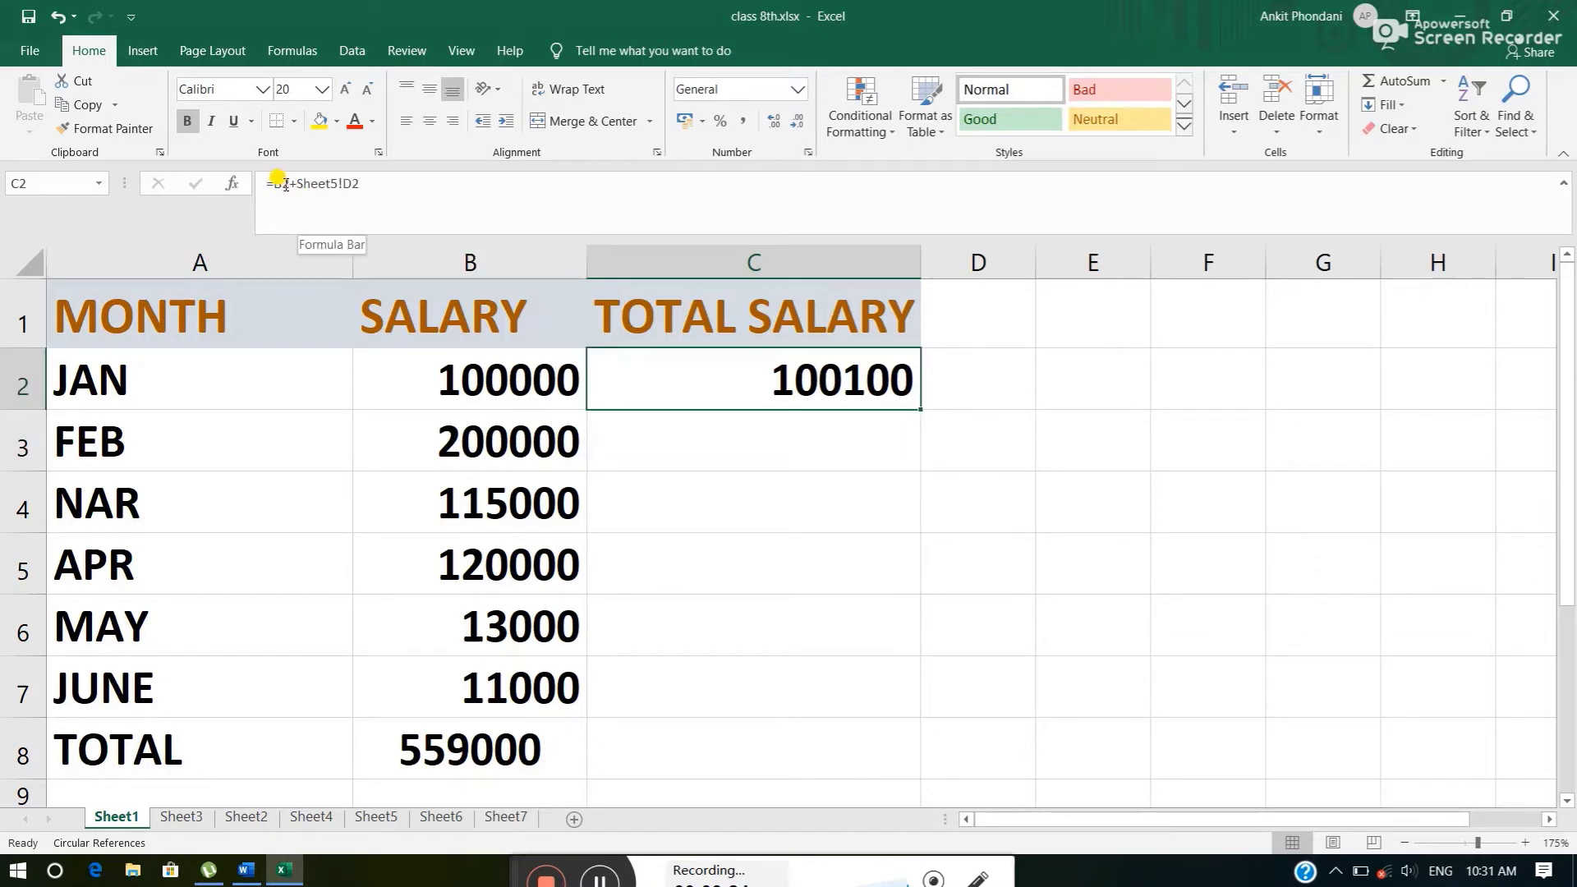
left_click(408, 393)
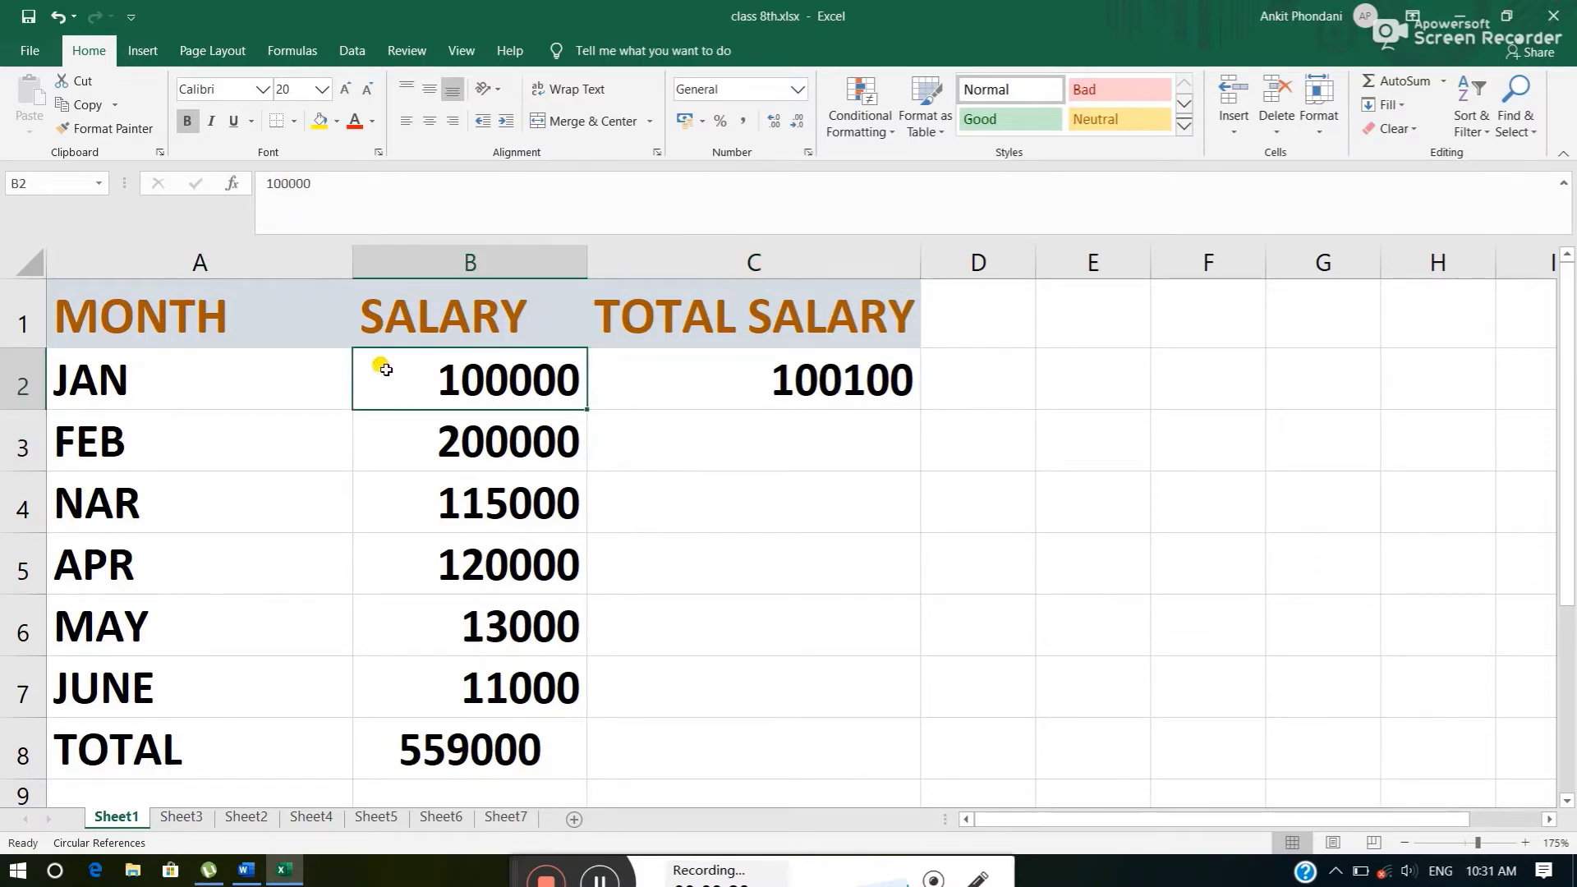
left_click(688, 415)
left_click(681, 401)
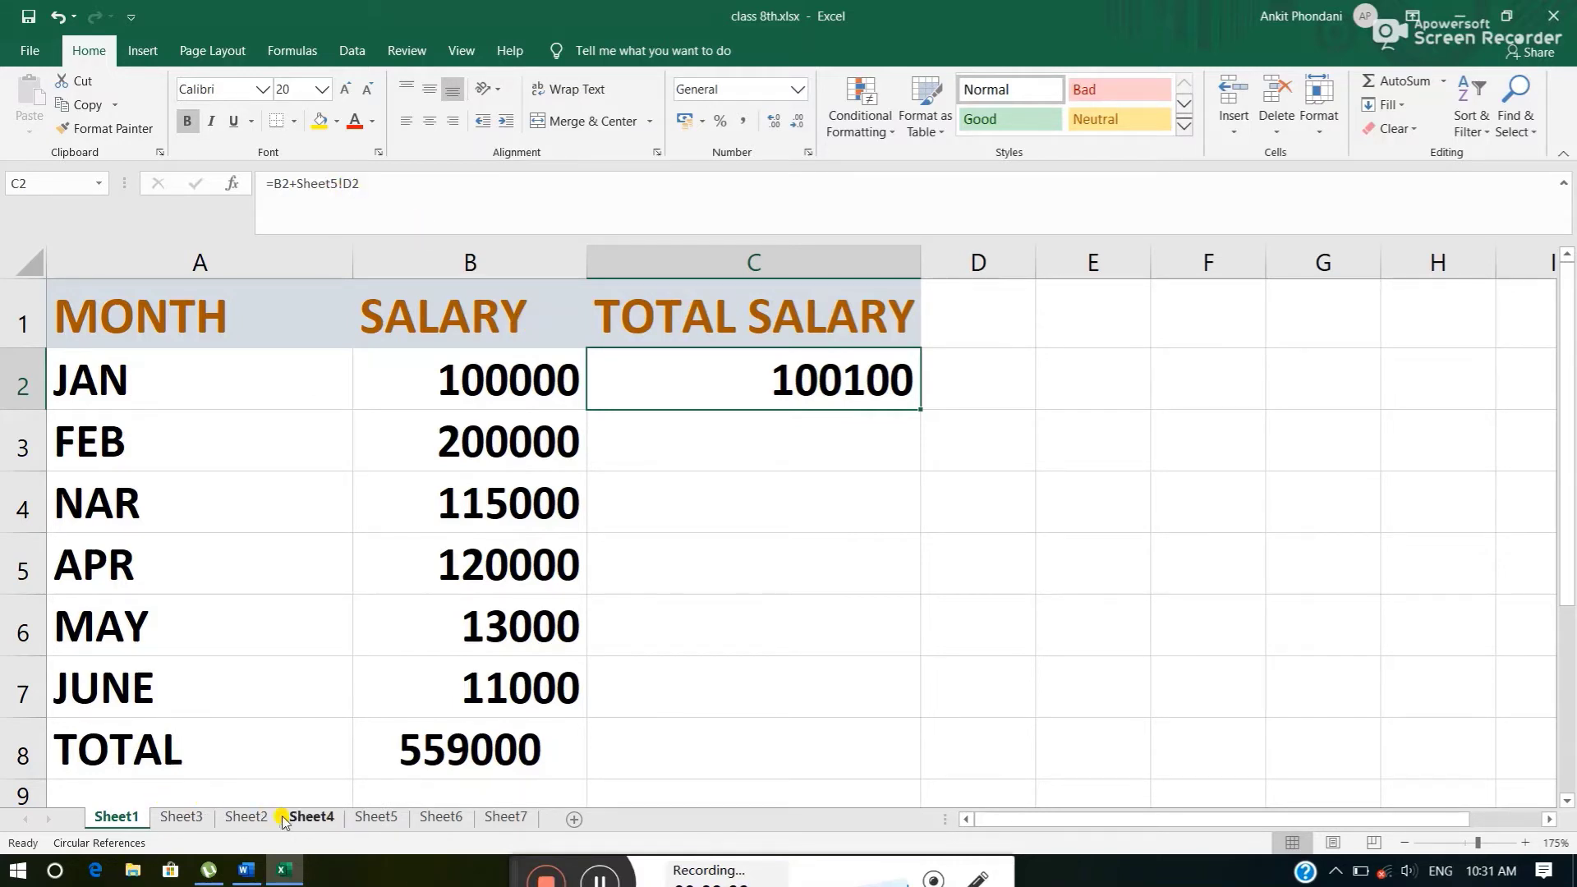
left_click(375, 817)
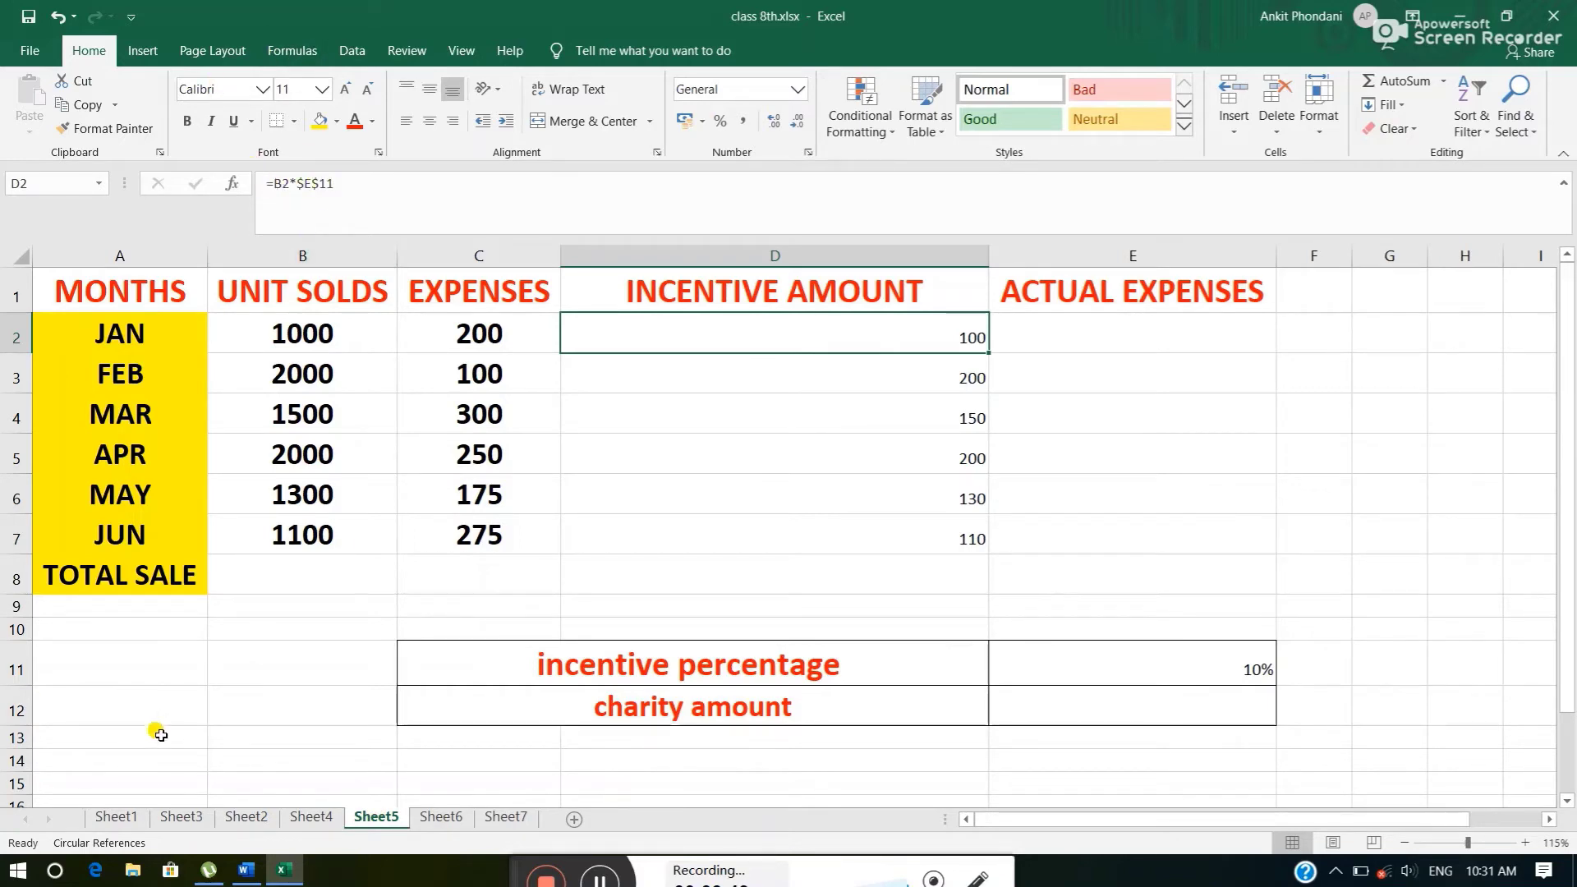
left_click(105, 817)
left_click(121, 816)
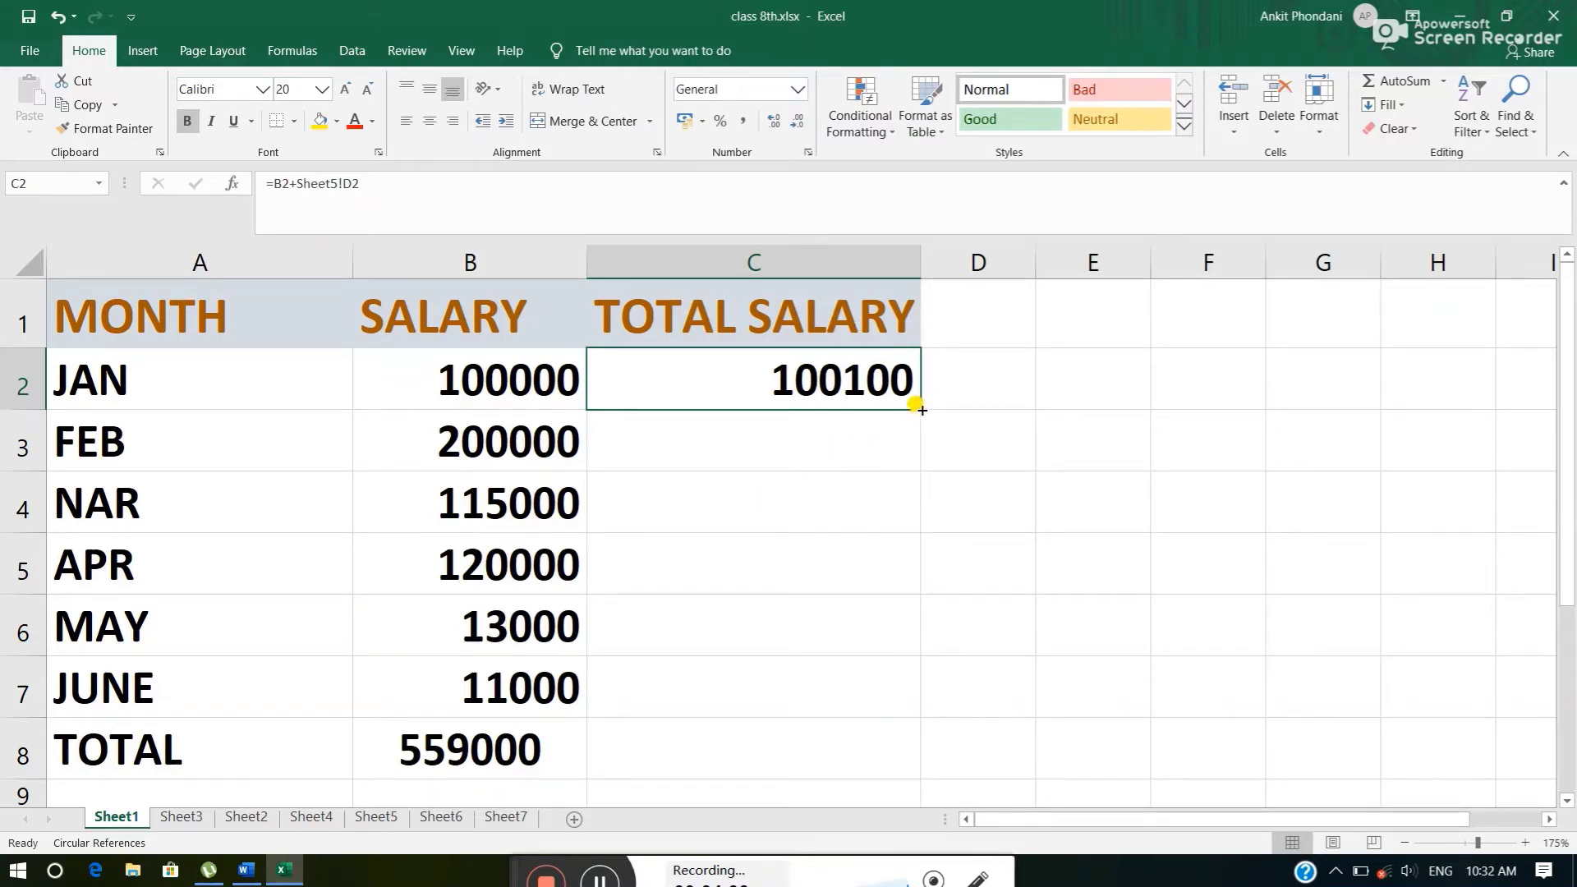
Fill C2's total salary formula down to C7 and check the copies in C3 and C4.
left_click_drag(921, 409, 921, 410)
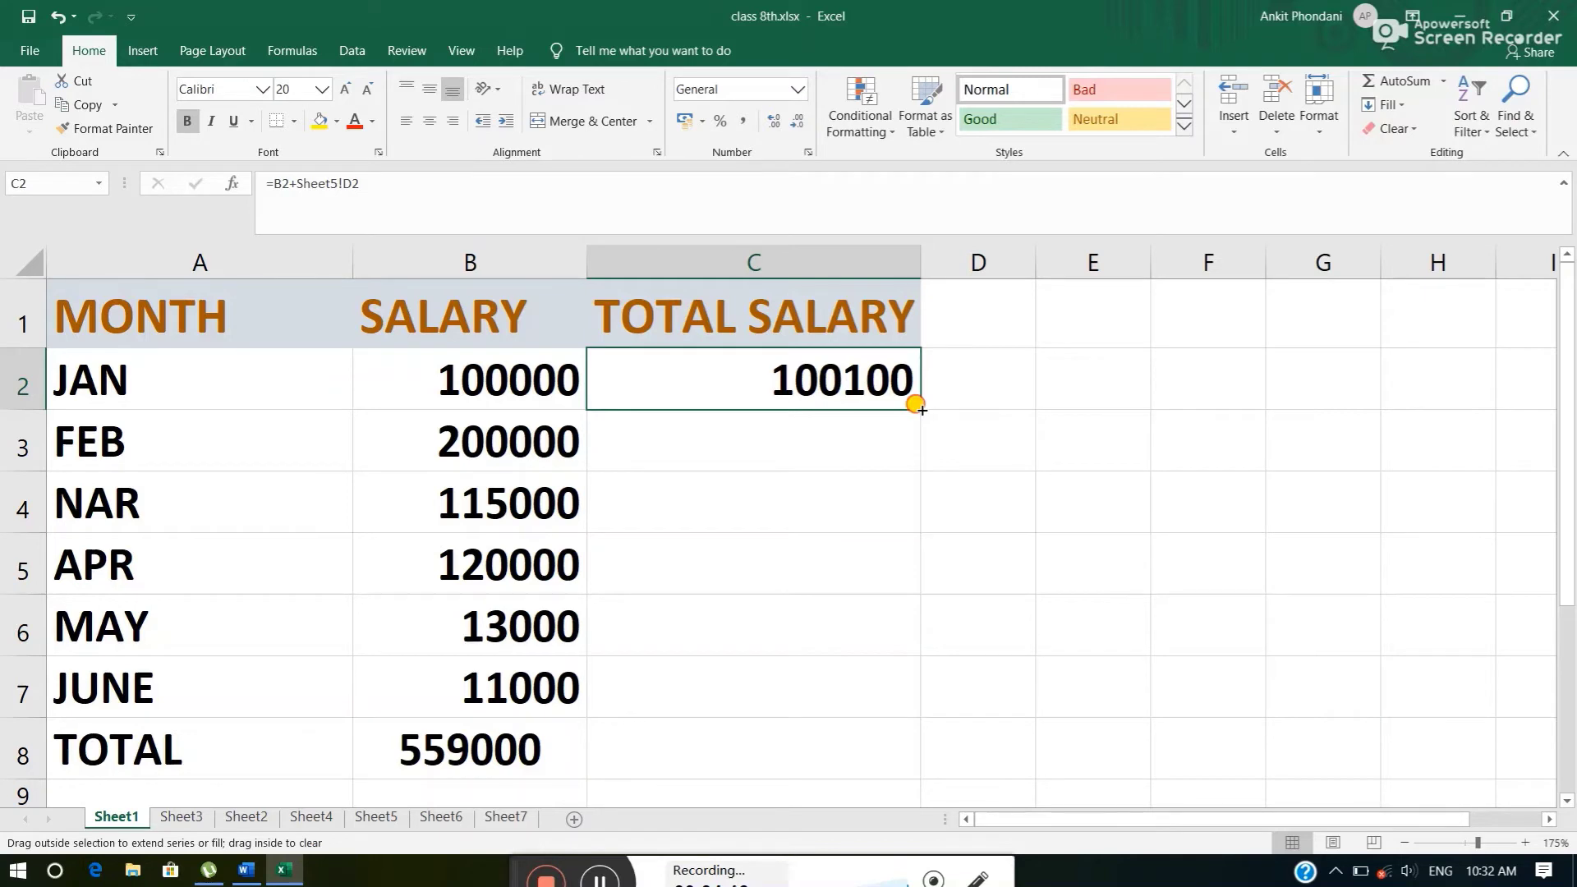
left_click_drag(920, 408, 980, 700)
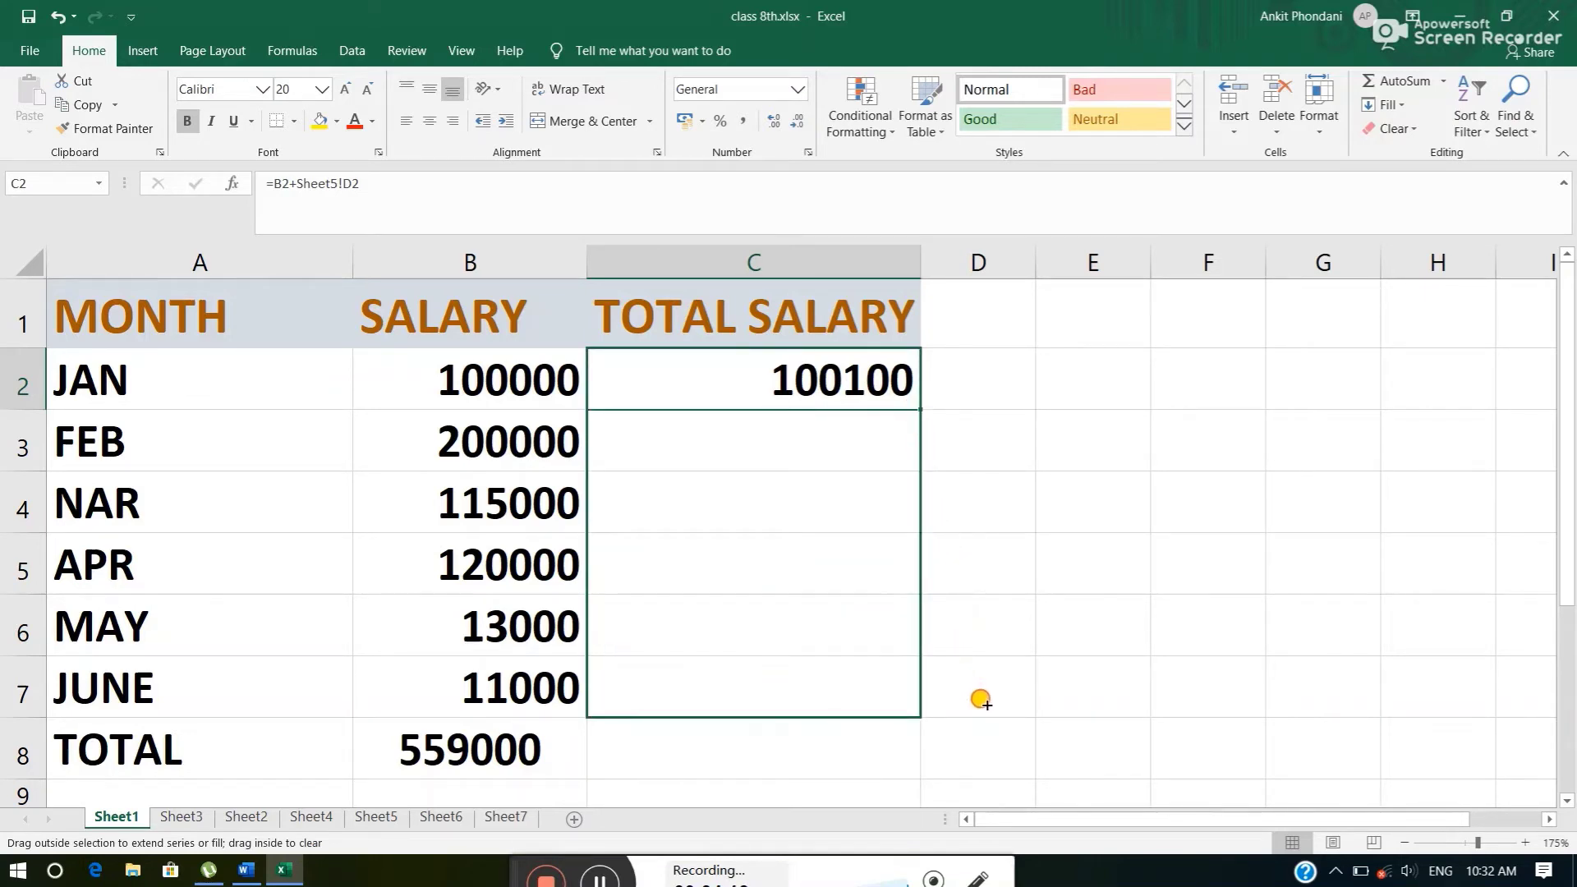
left_click_drag(980, 699, 980, 699)
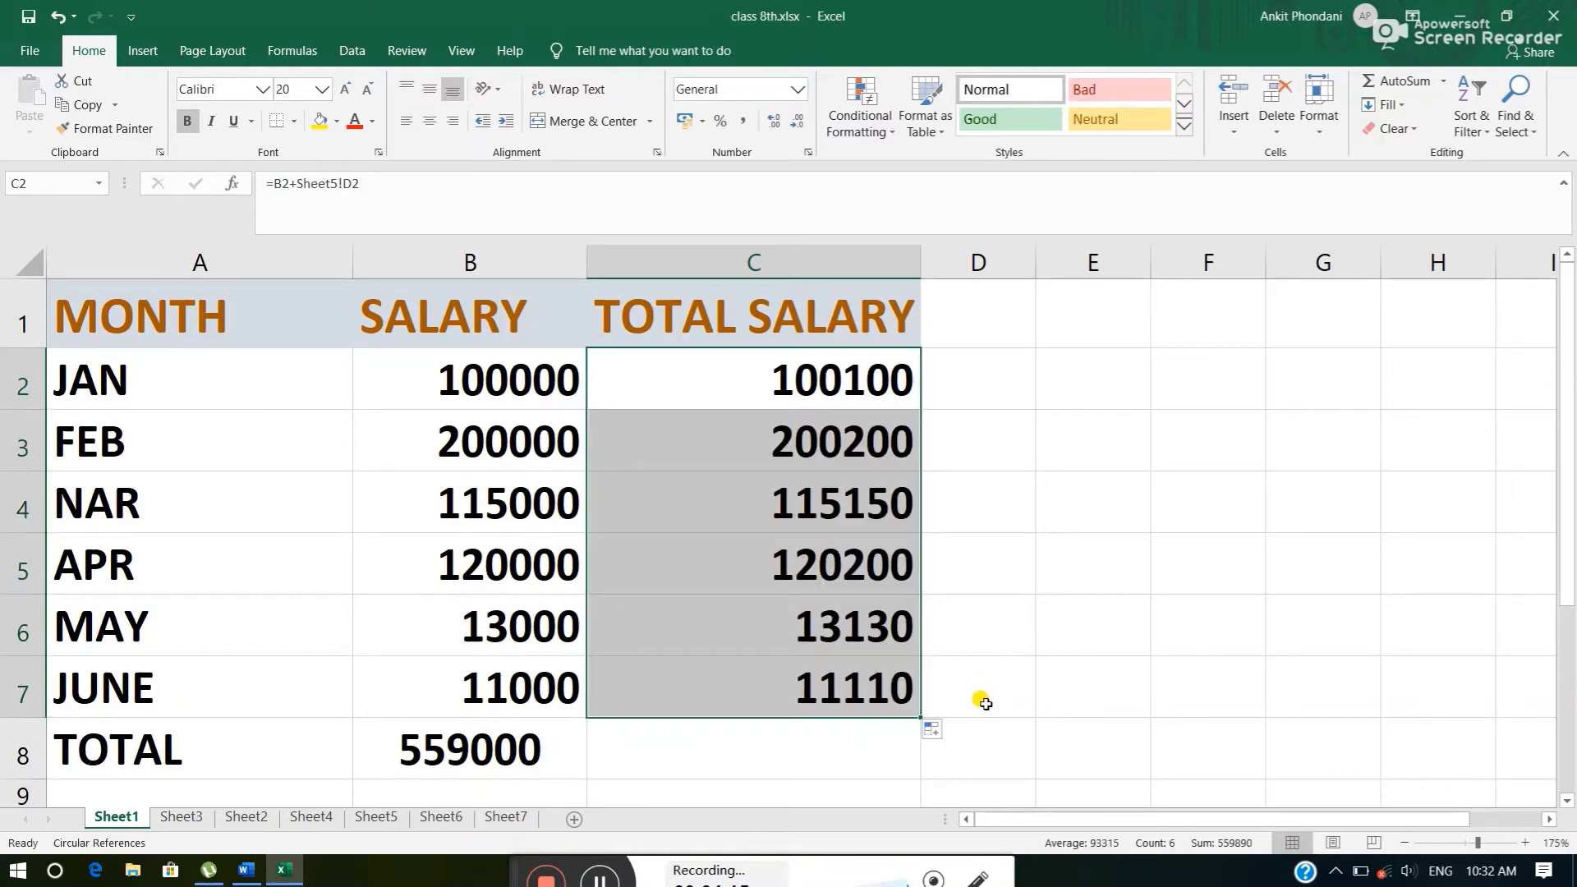
left_click(708, 376)
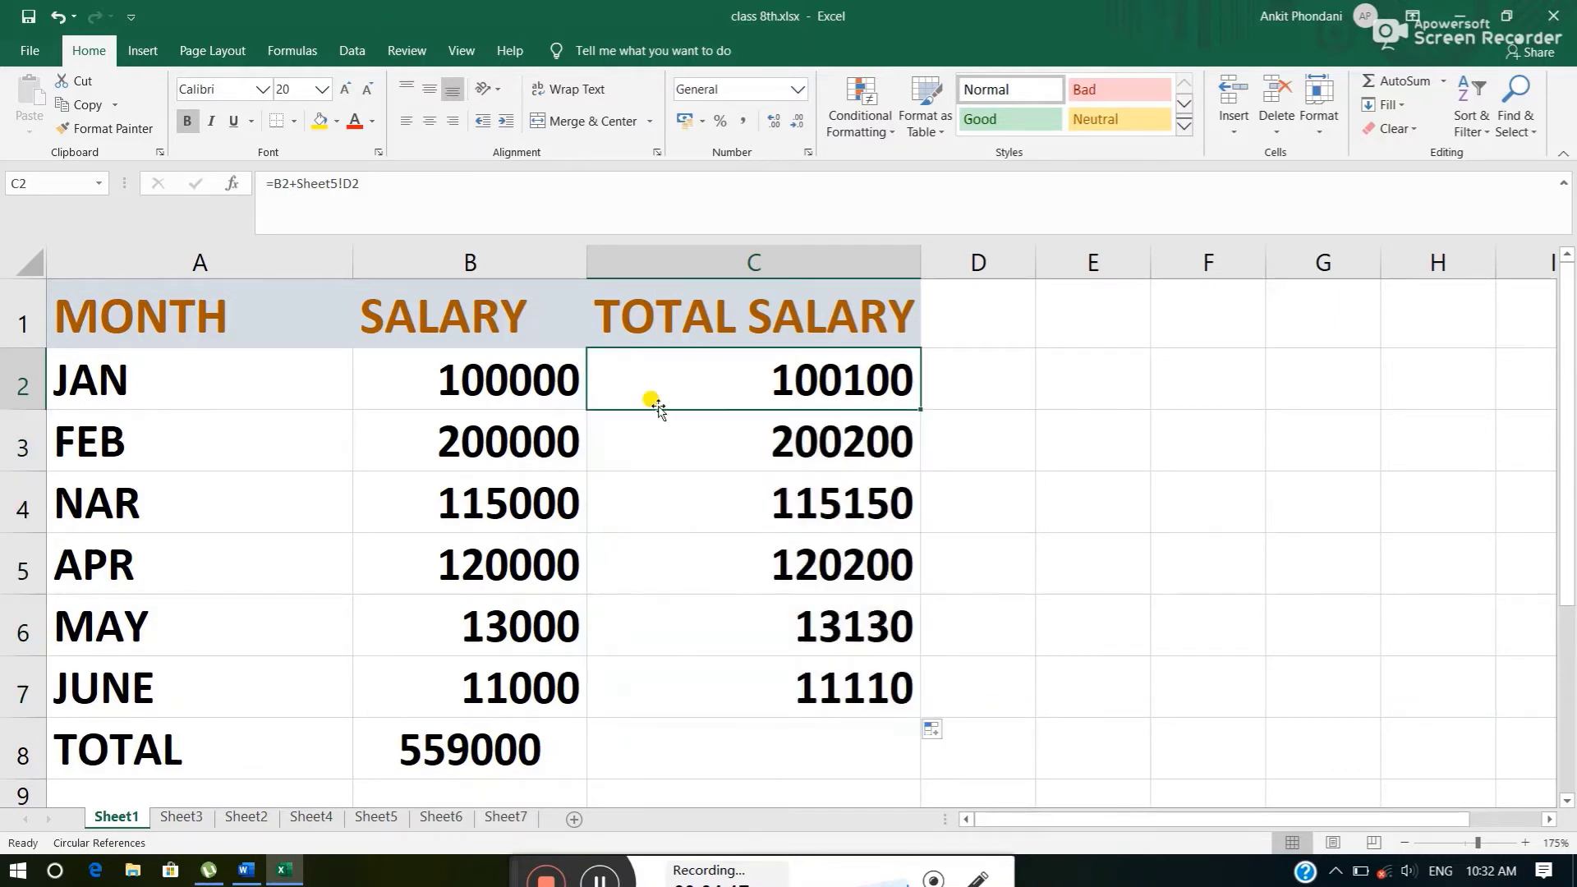
left_click(675, 456)
left_click(649, 486)
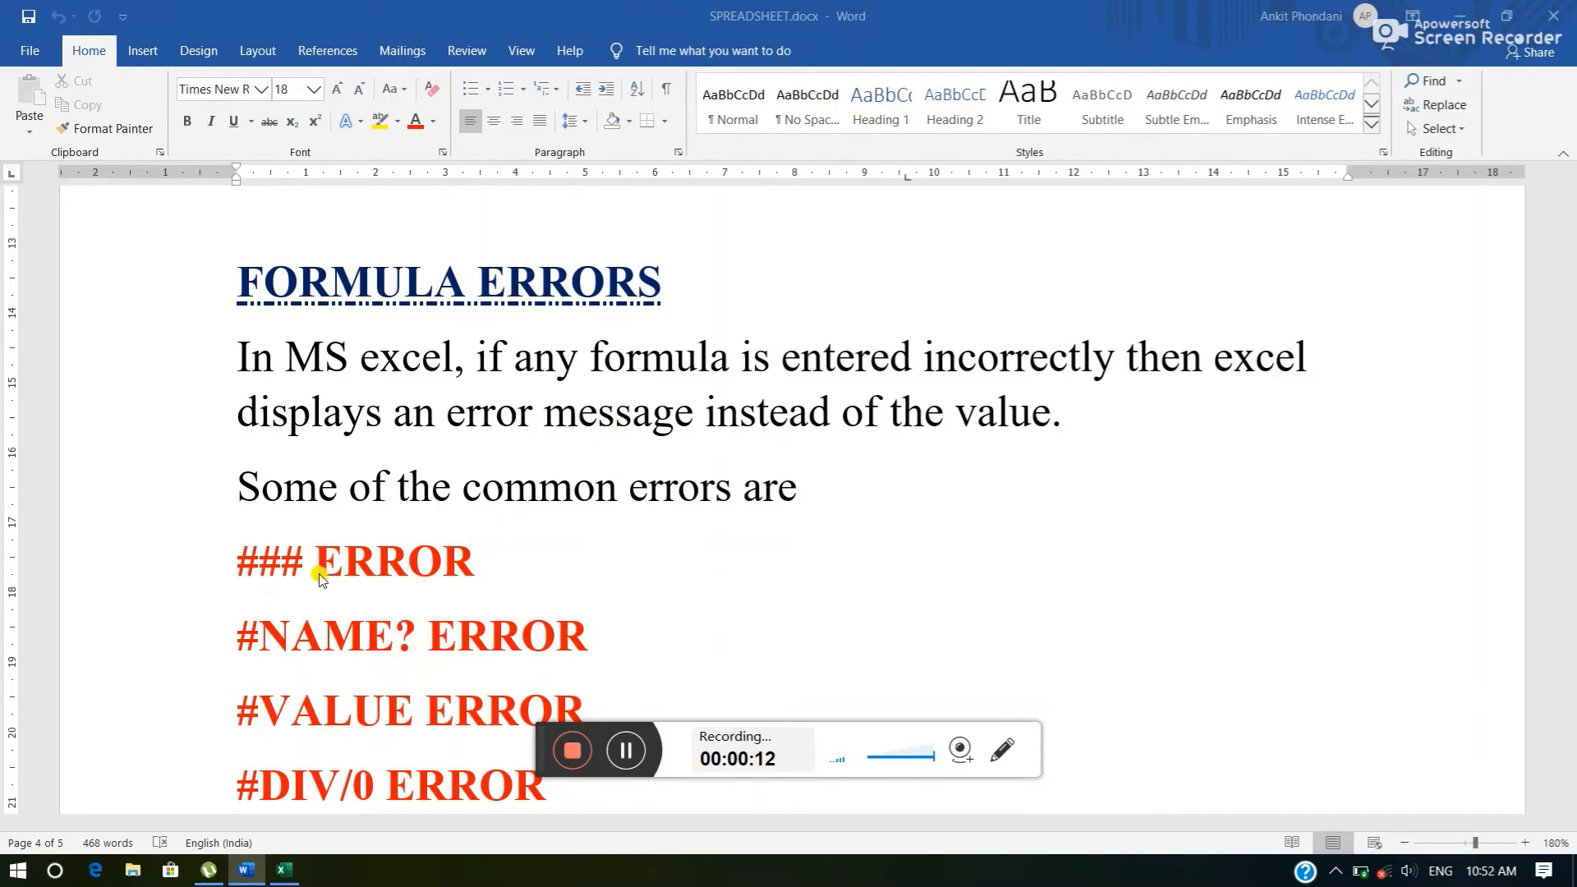
left_click_drag(542, 730, 477, 877)
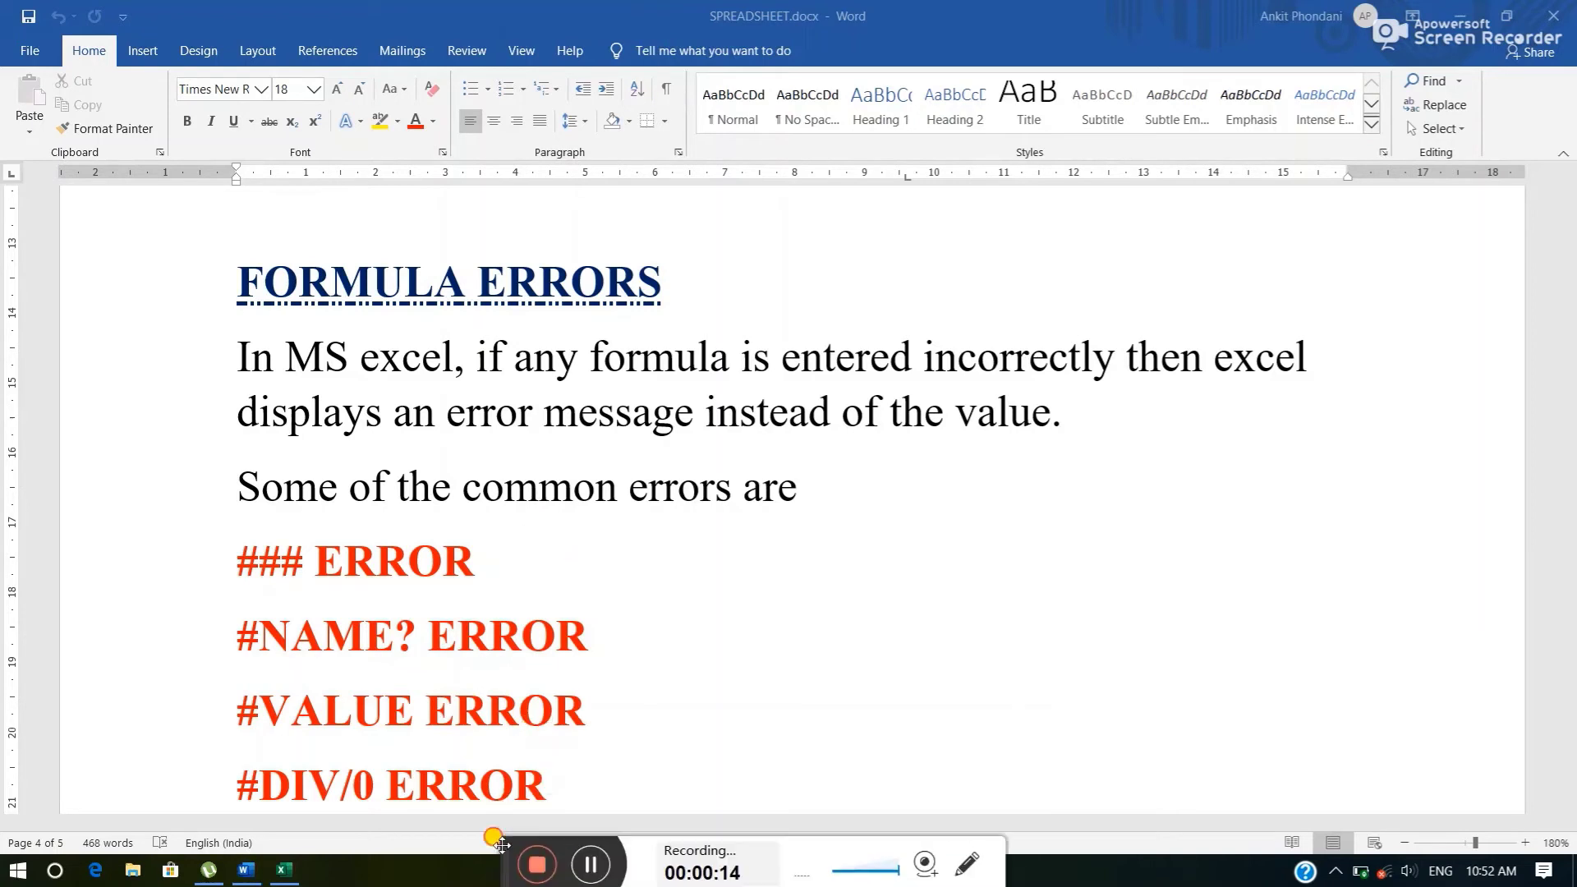
scroll(308, 702, "down", 1)
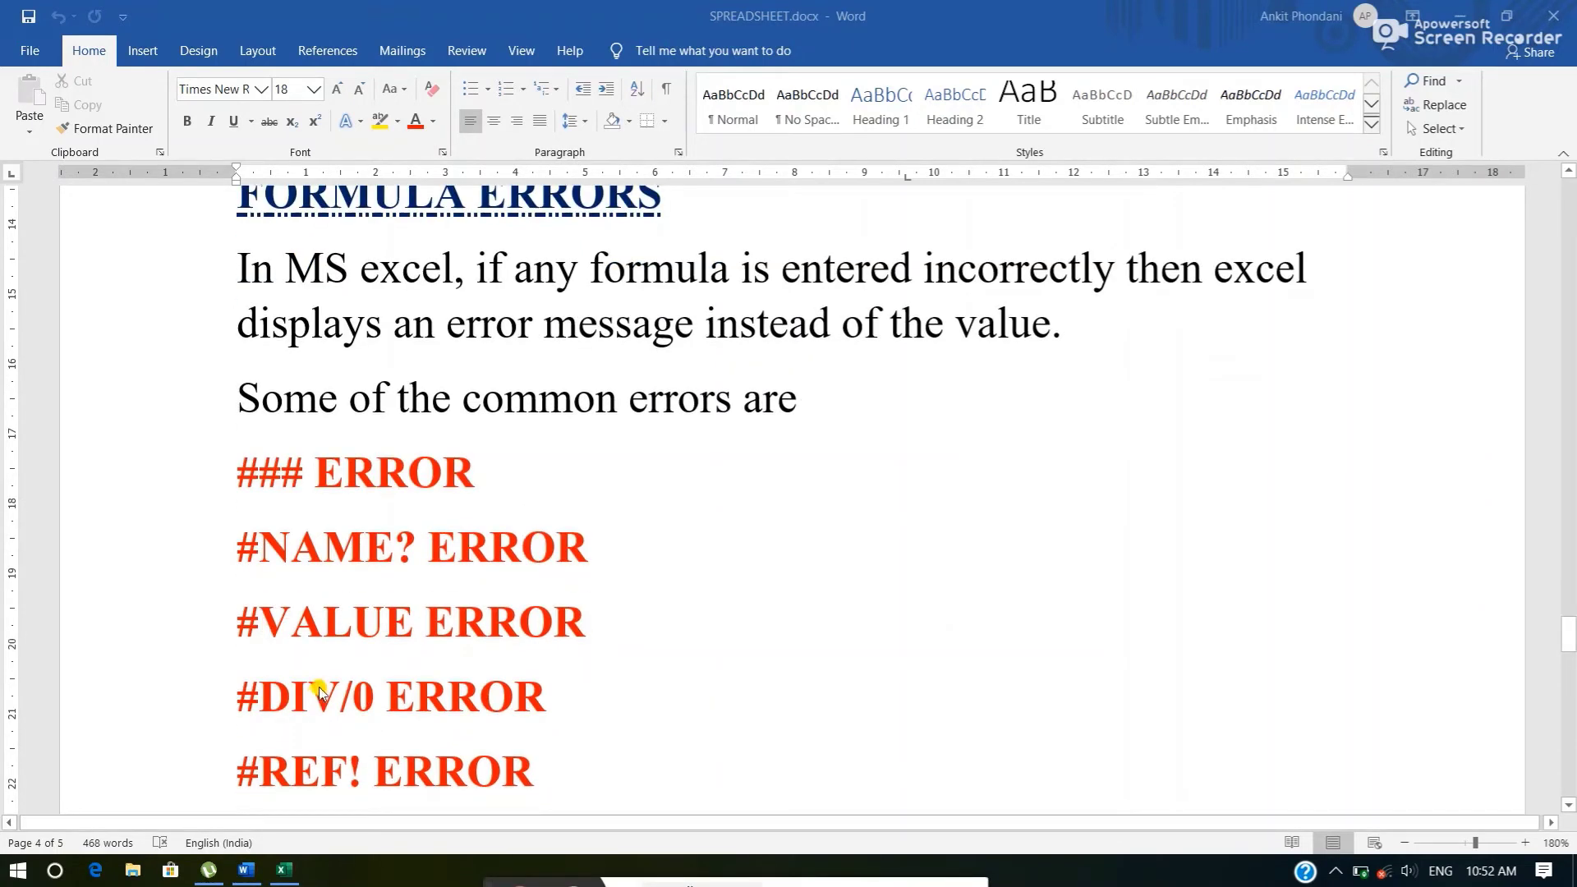
scroll(320, 690, "down", 1)
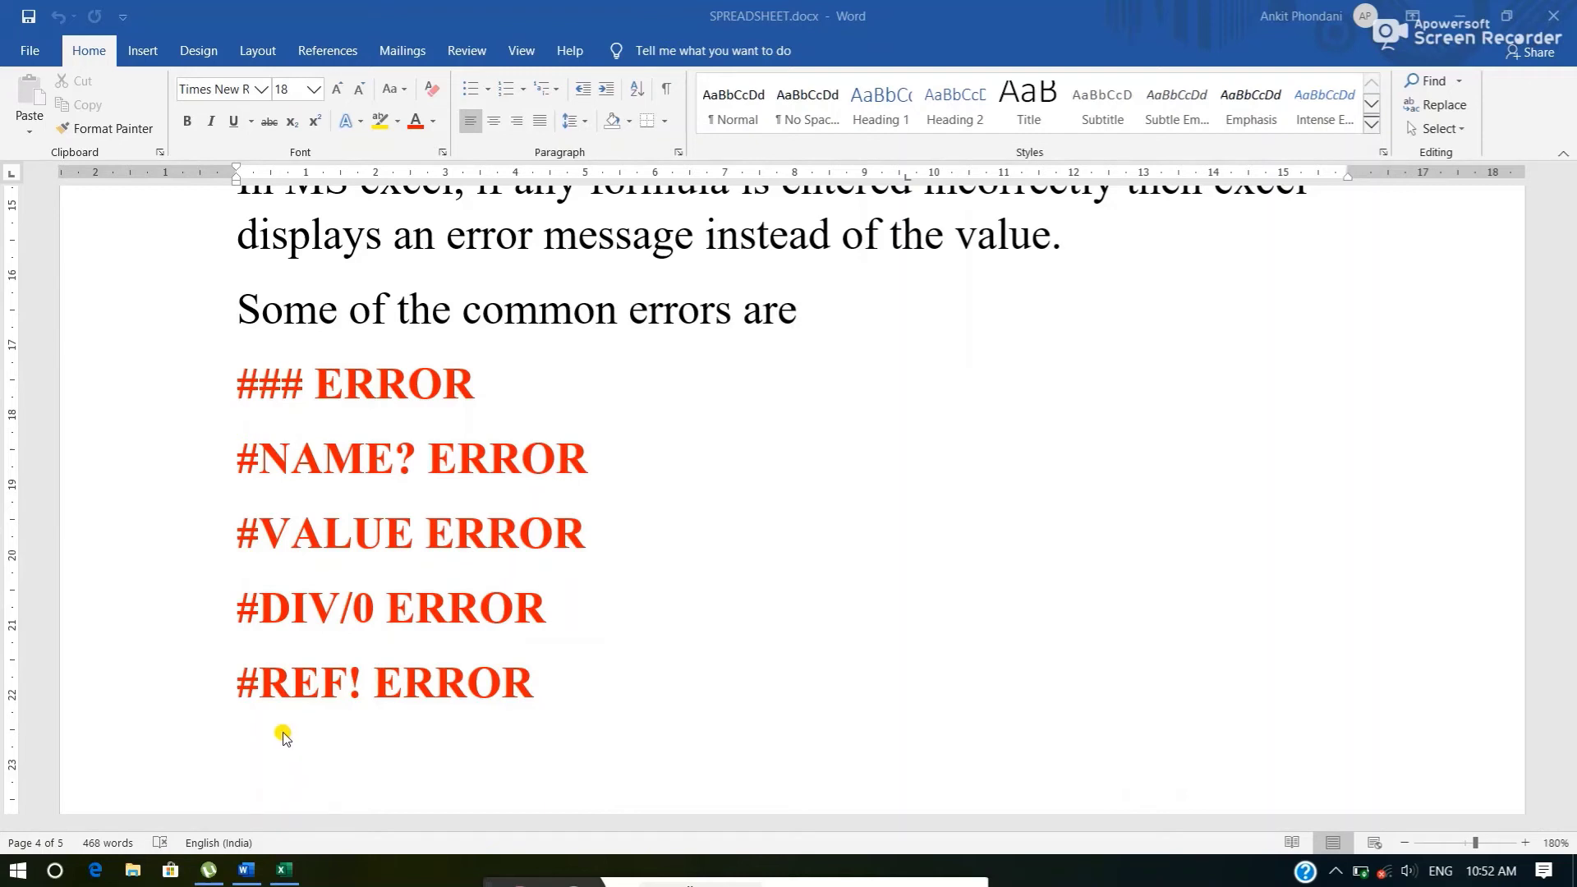
scroll(284, 730, "up", 1)
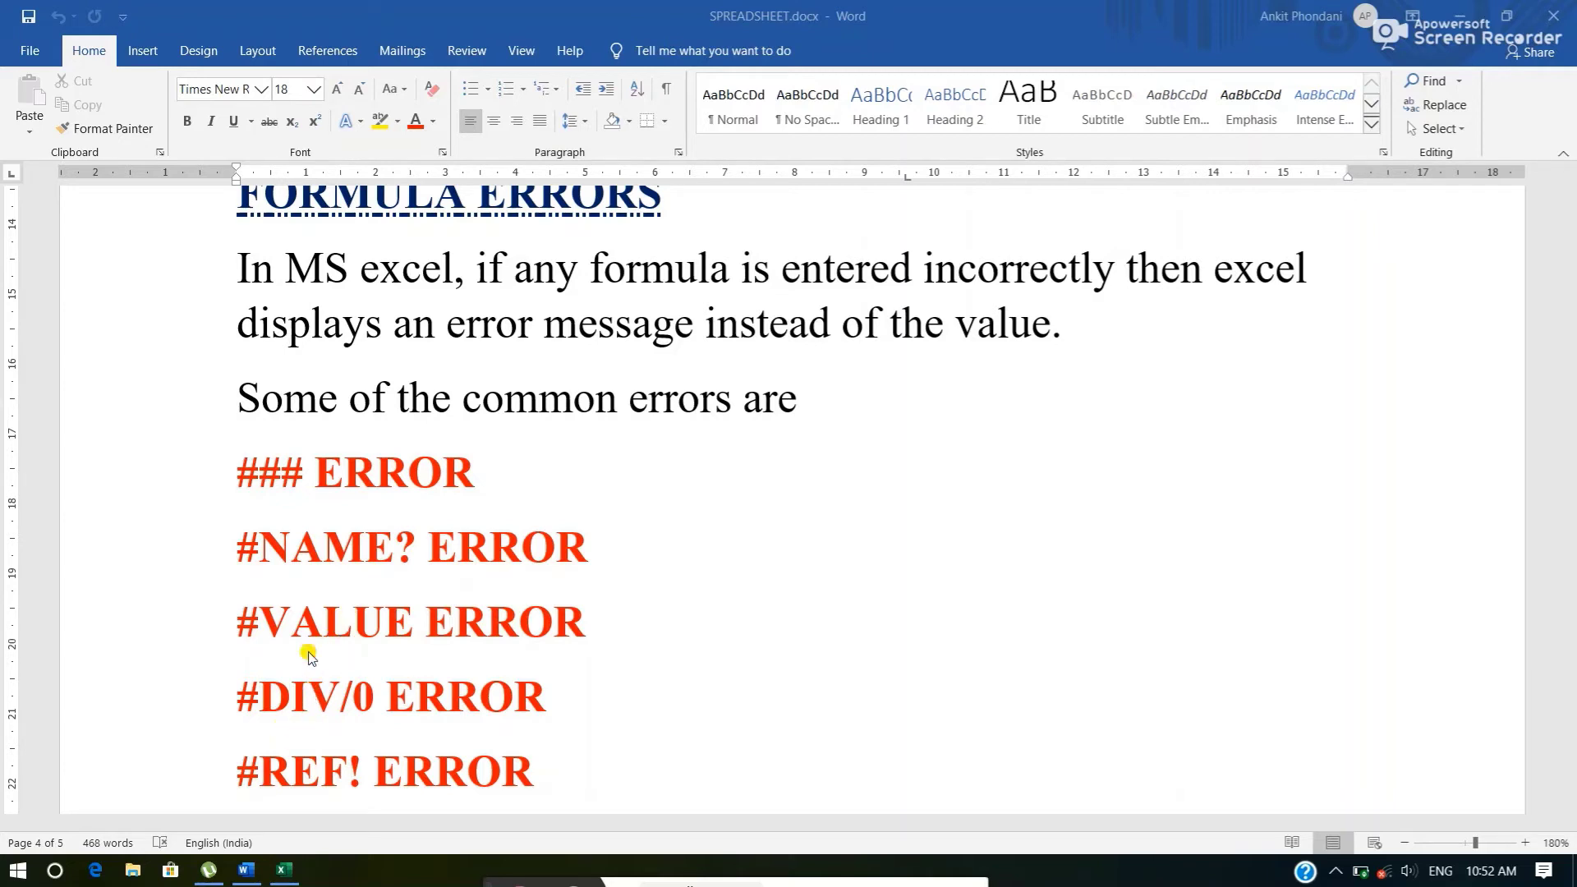
Enter the misspelled =su(A1+A2+A3) in A4, producing #NAME?
left_click(283, 870)
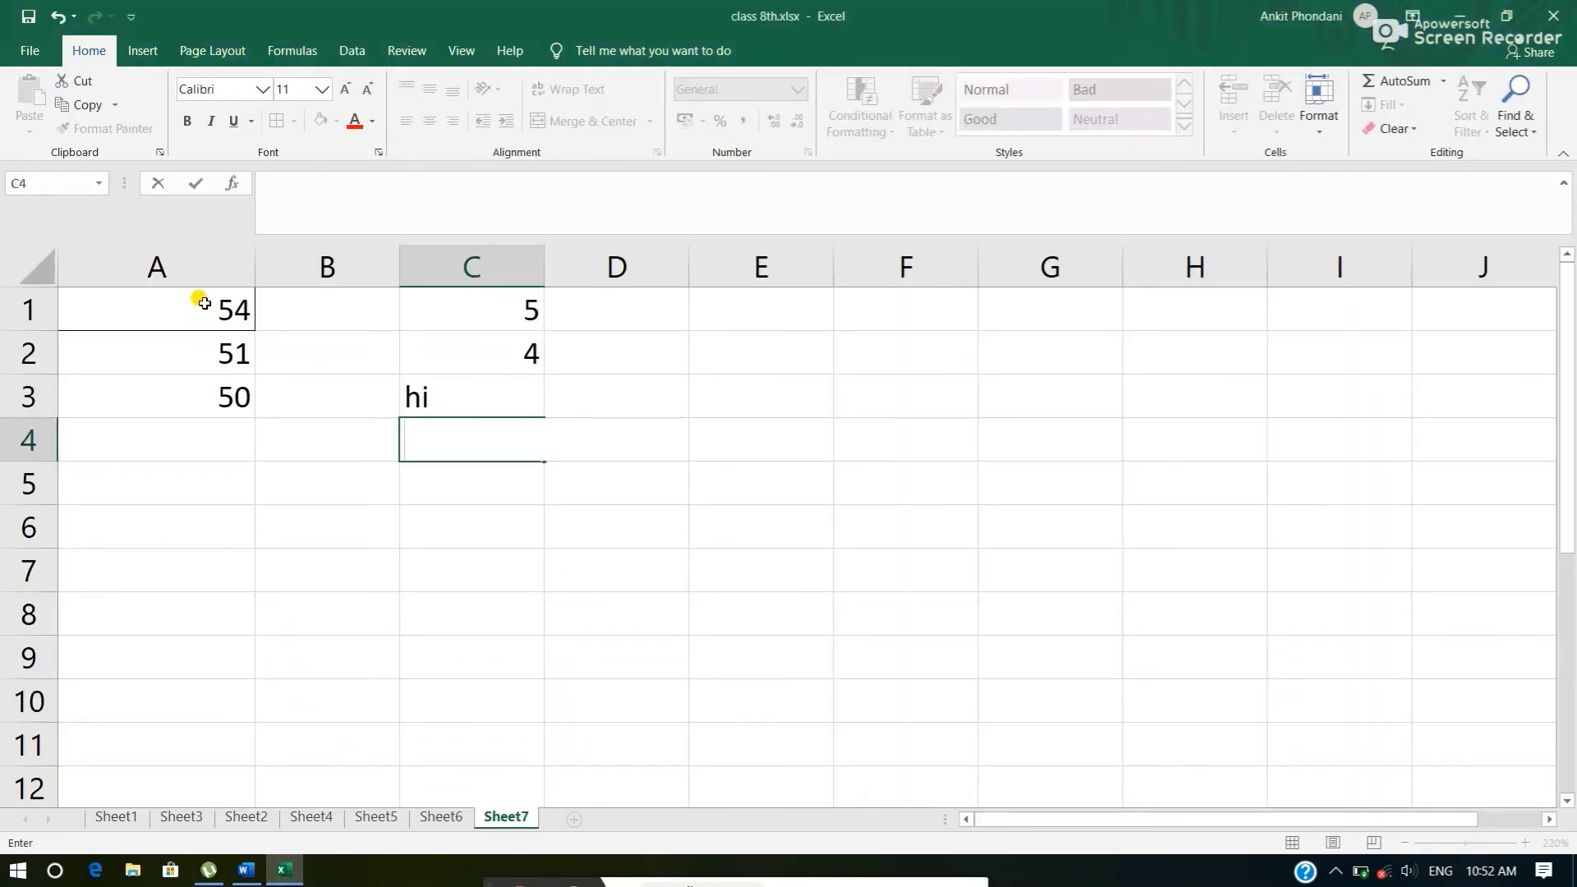
left_click(183, 336)
left_click(188, 306)
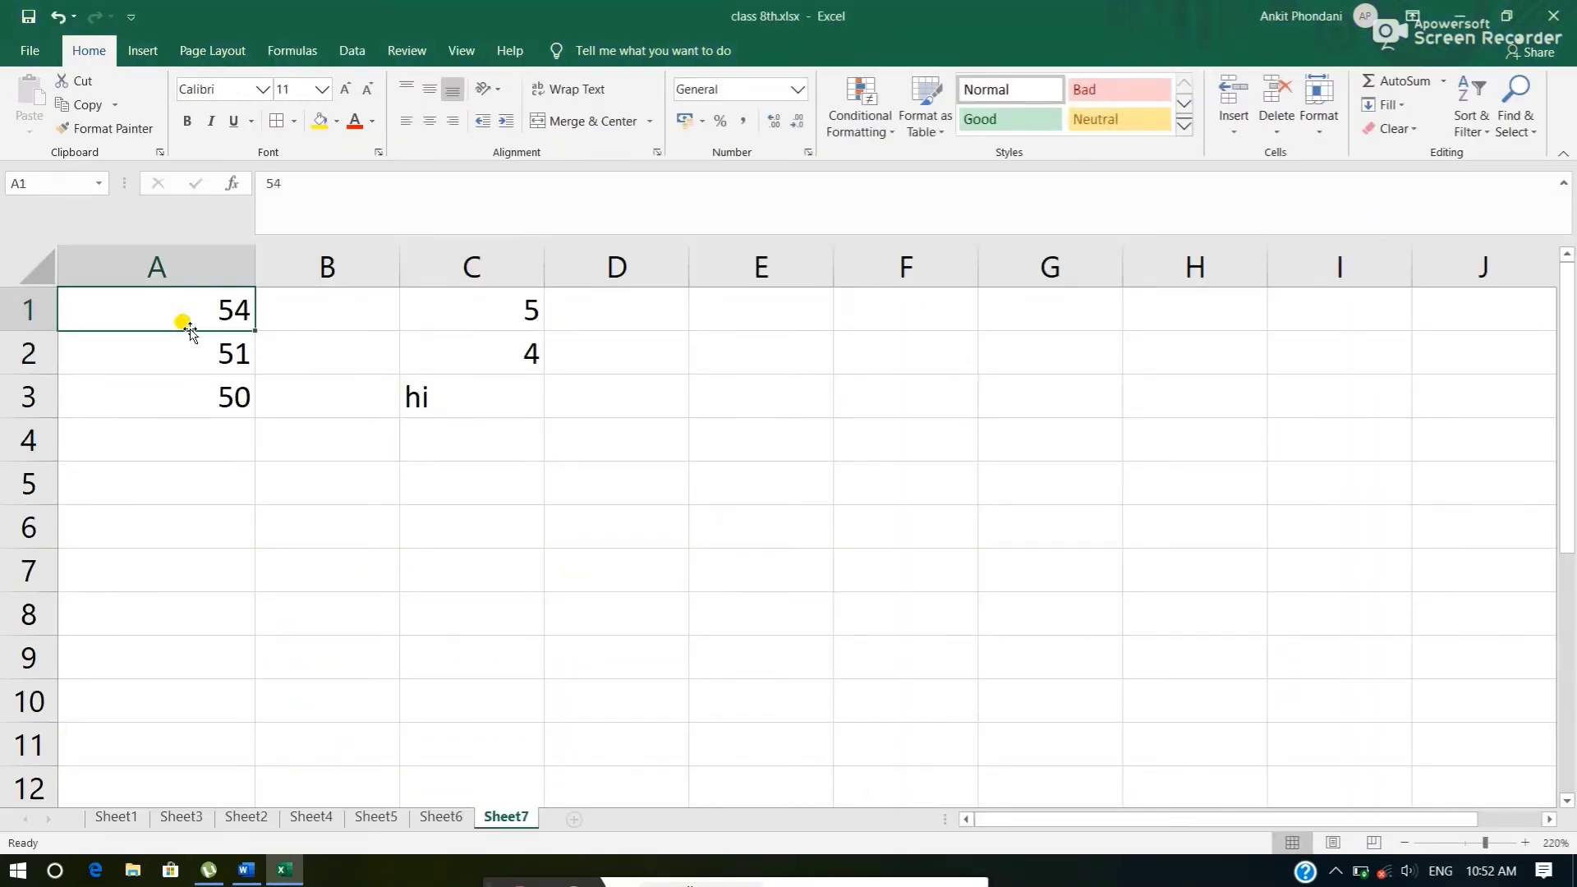
left_click(182, 345)
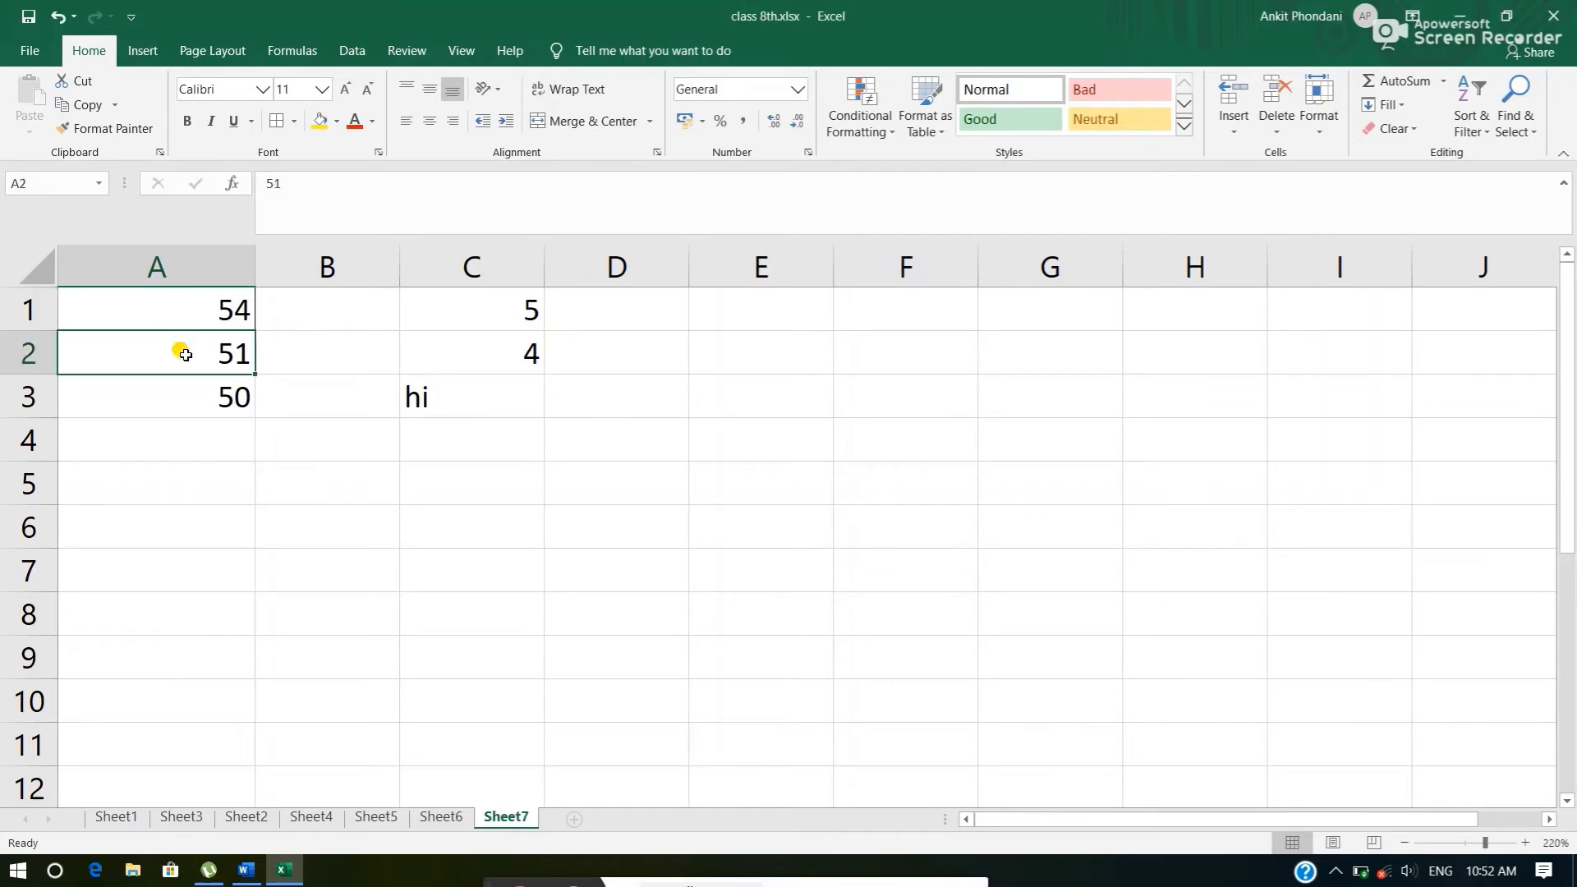
left_click(172, 403)
double_click(134, 441)
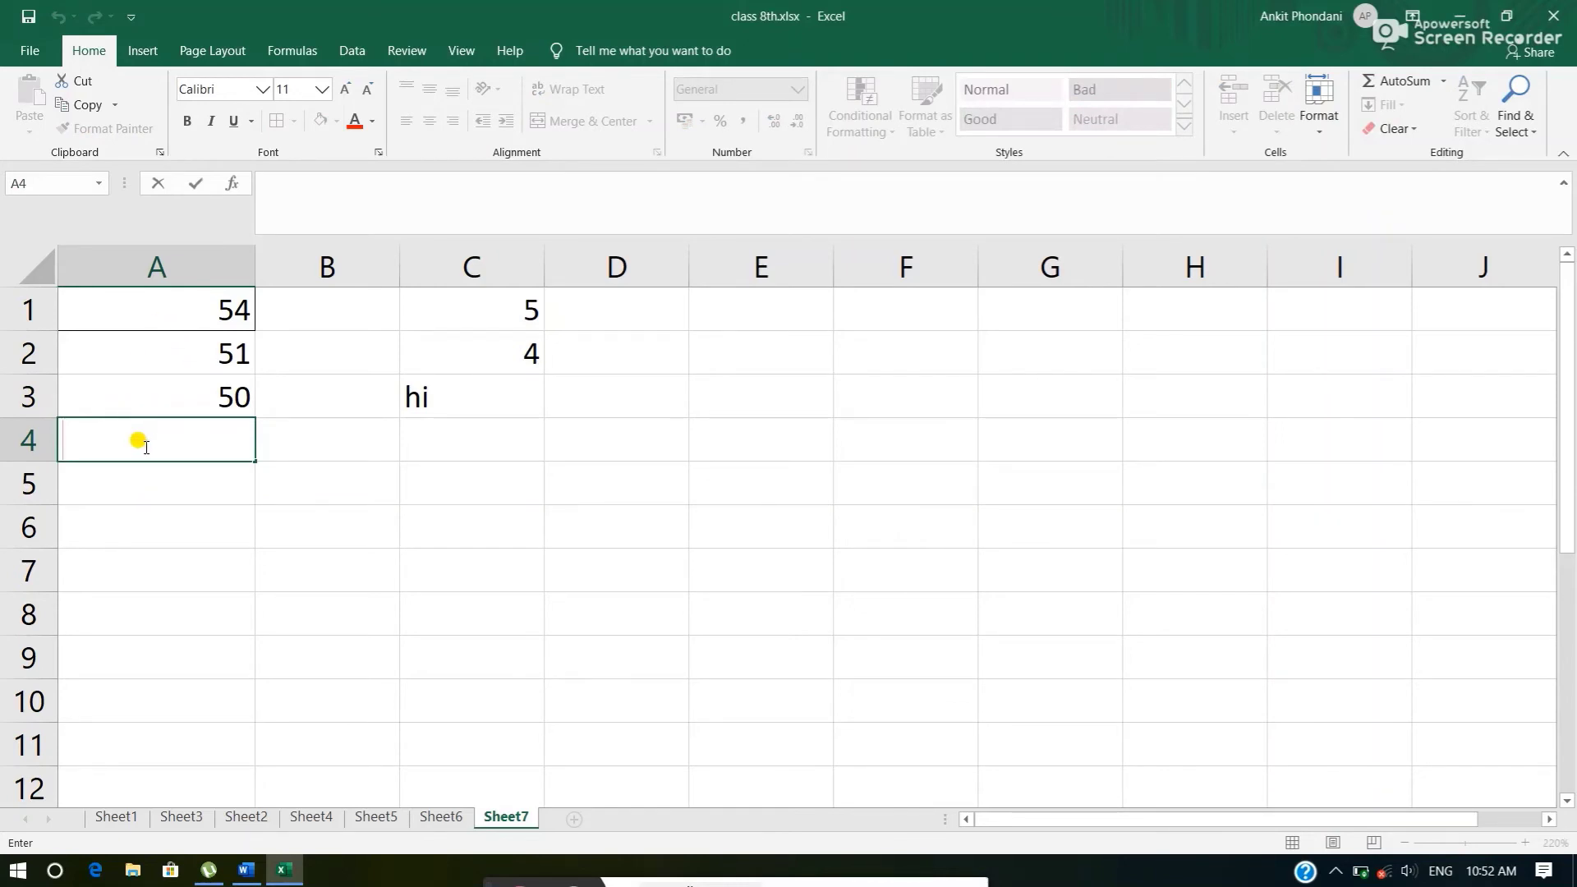
type("=s")
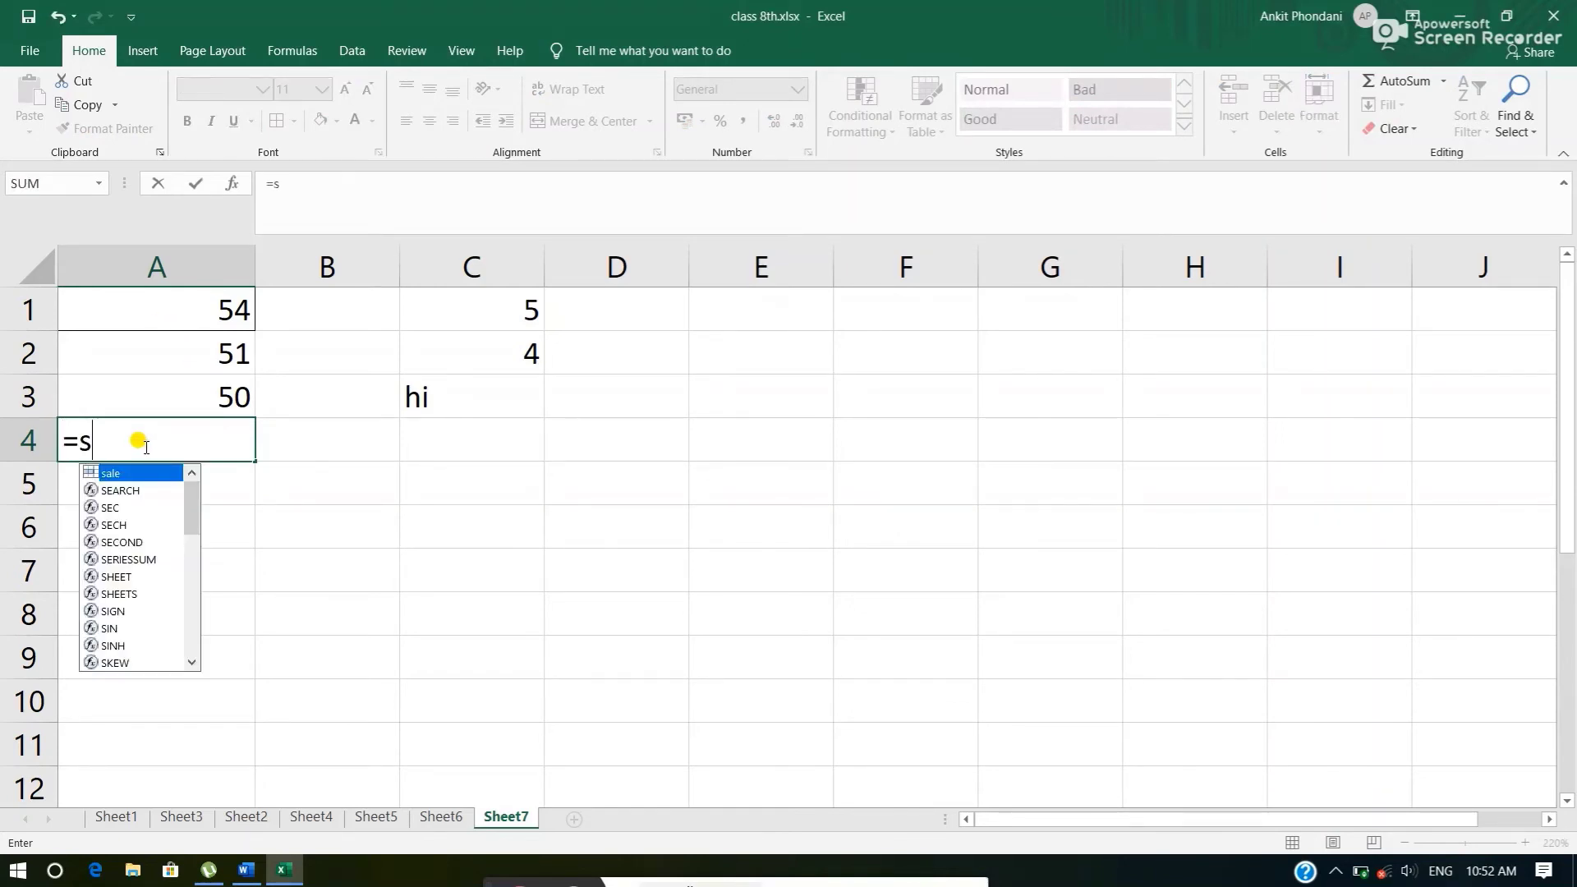
type("u")
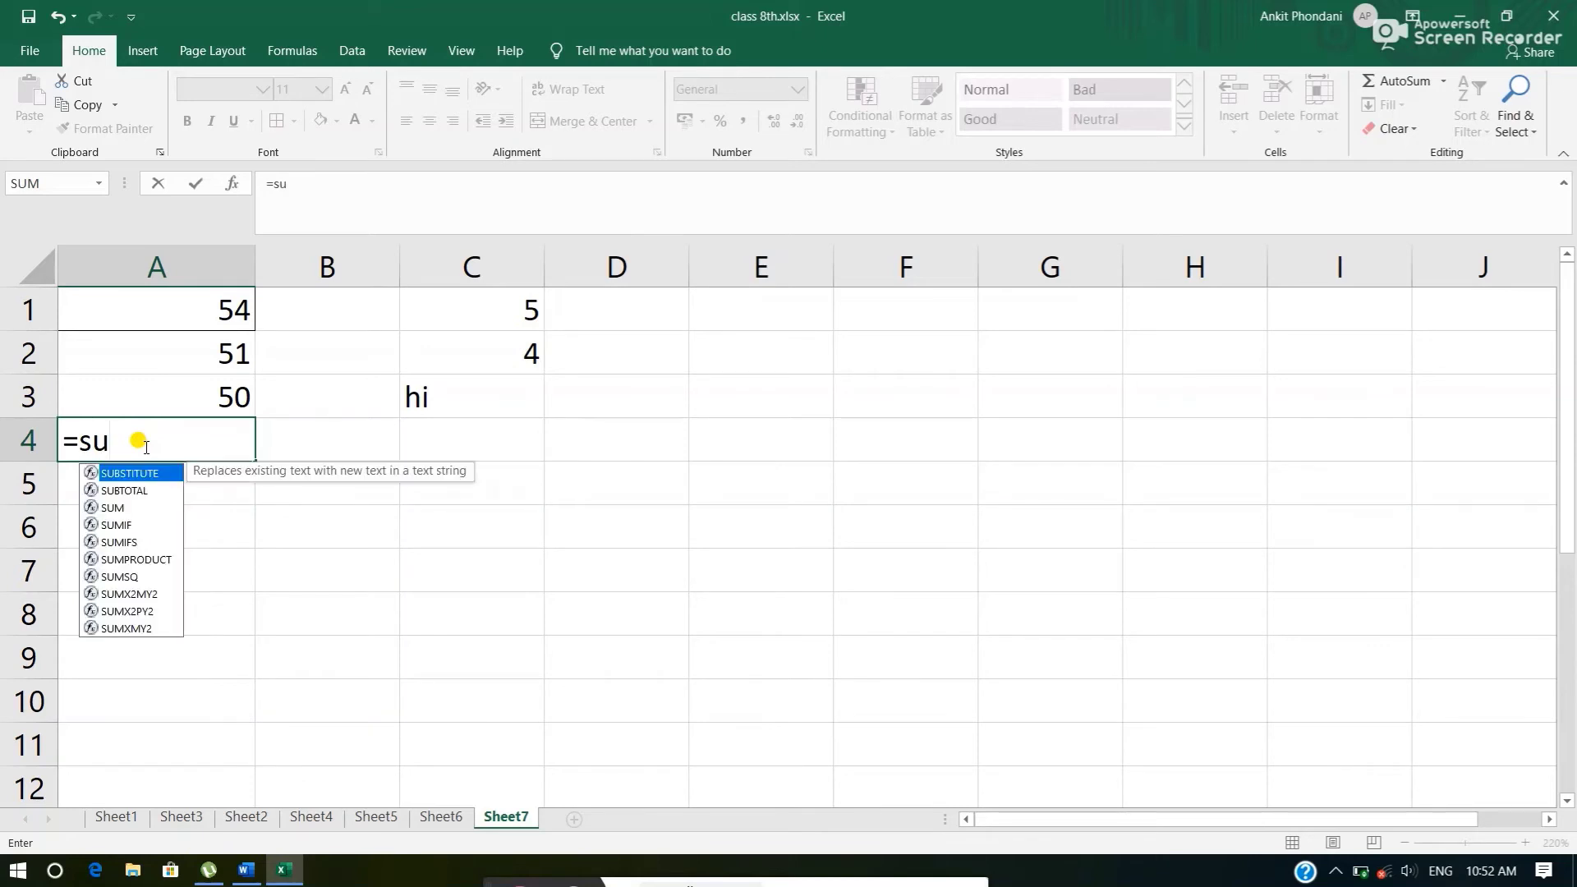
type("(")
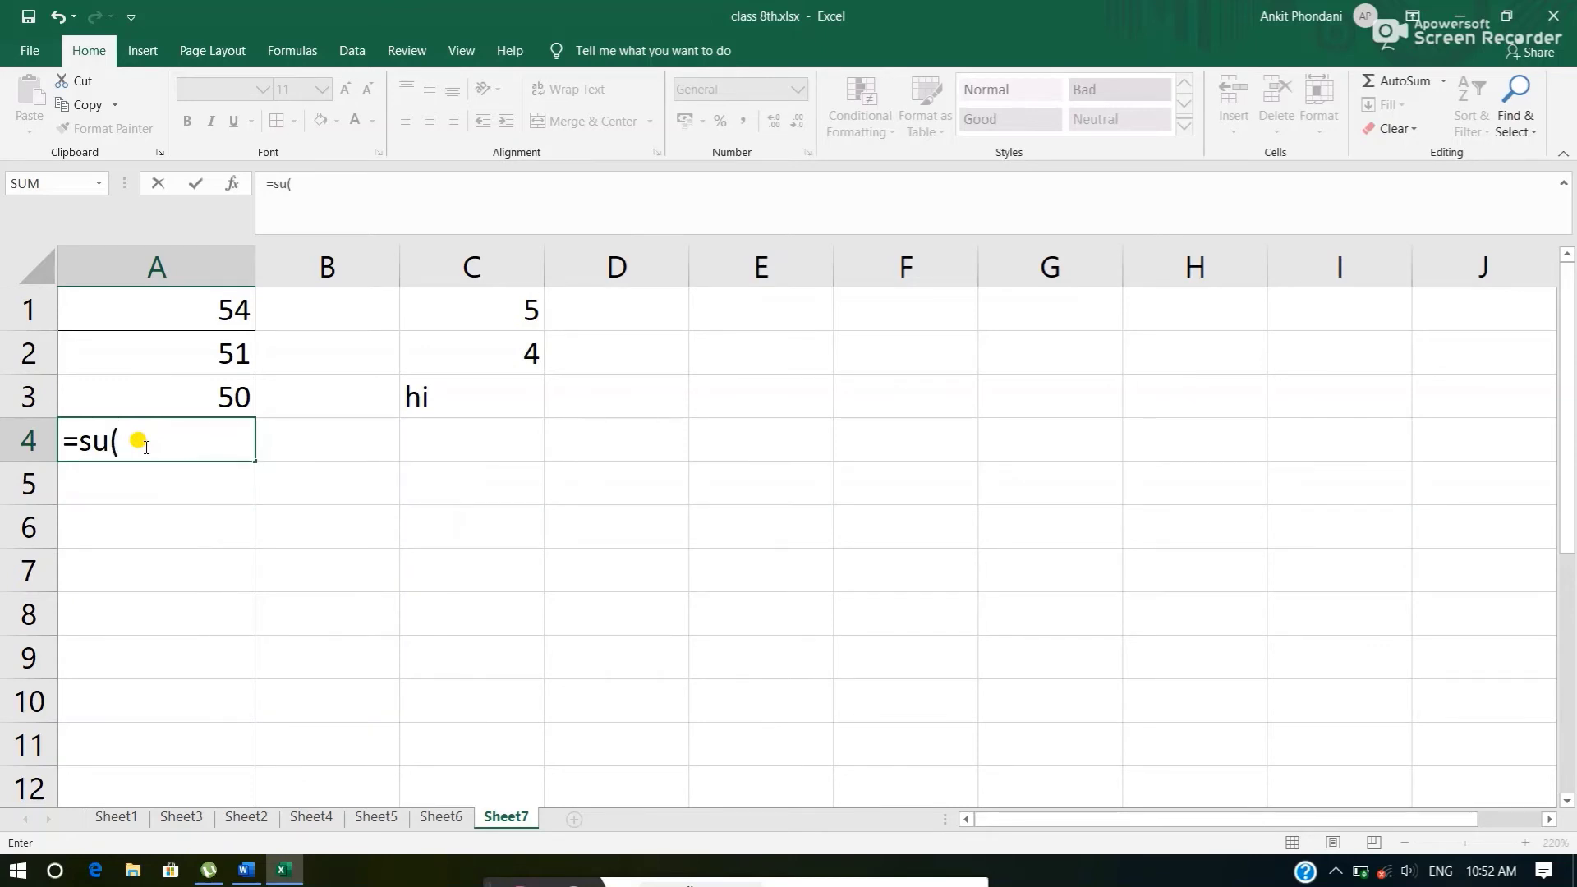
left_click(172, 307)
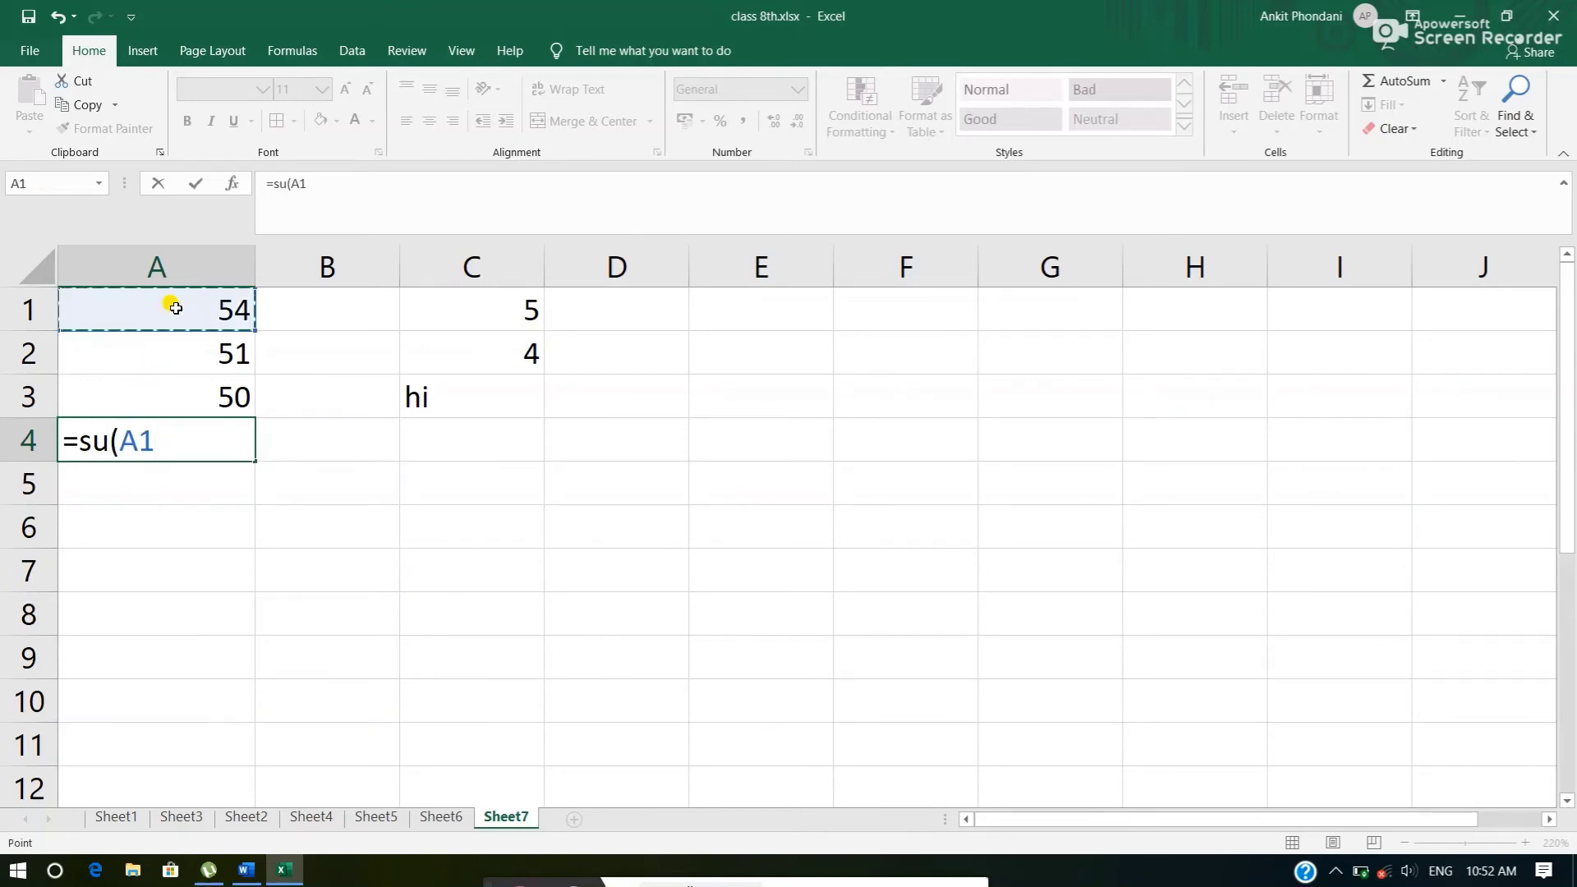
type("+")
left_click(196, 343)
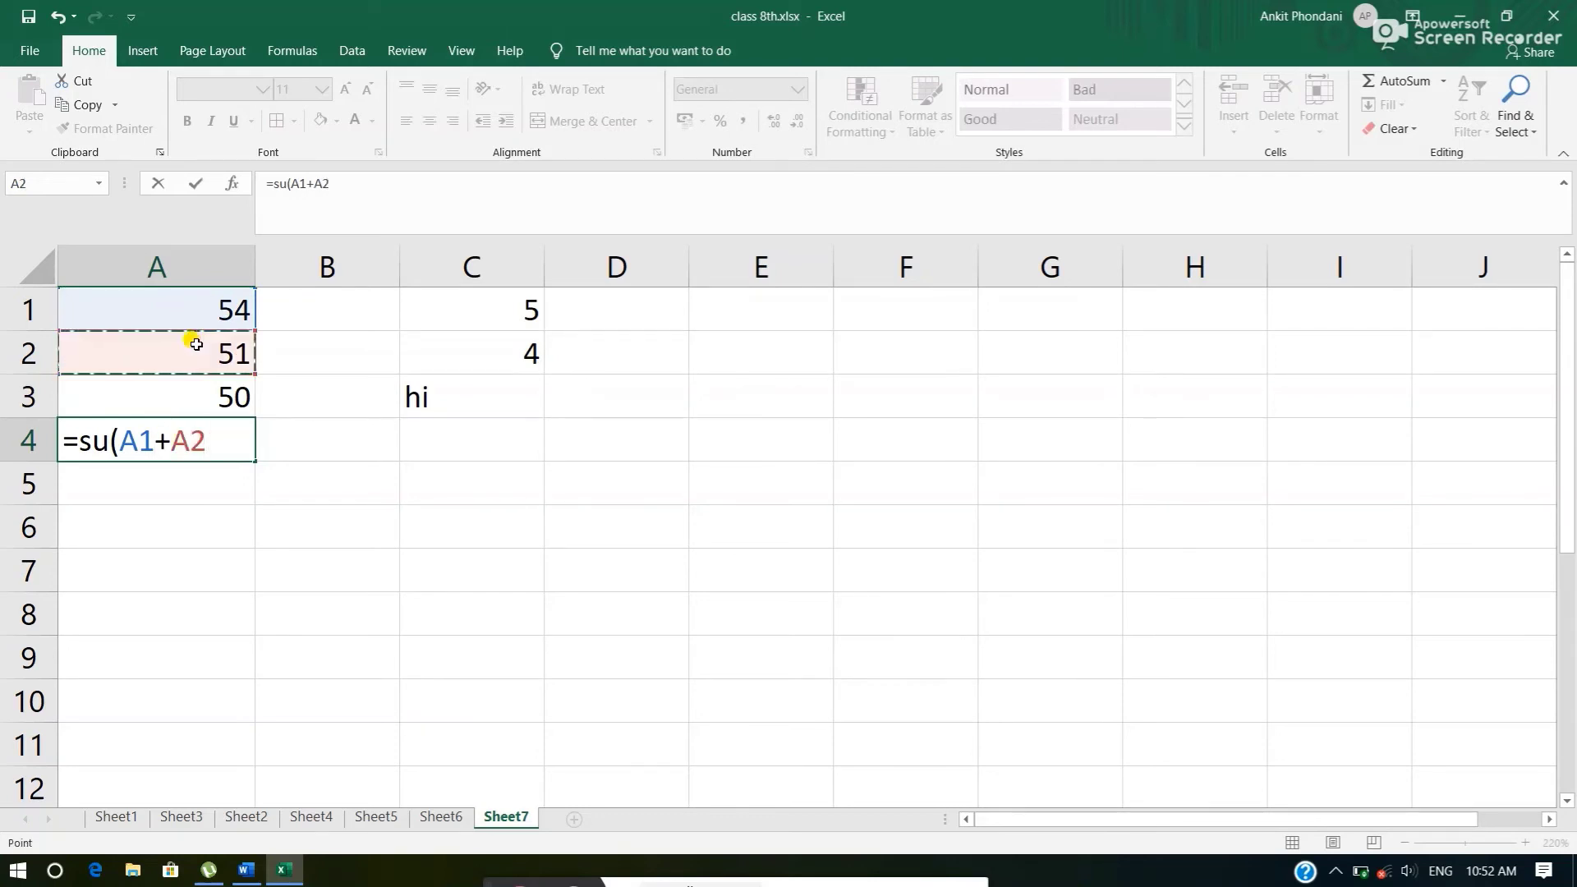
type("+")
left_click(182, 394)
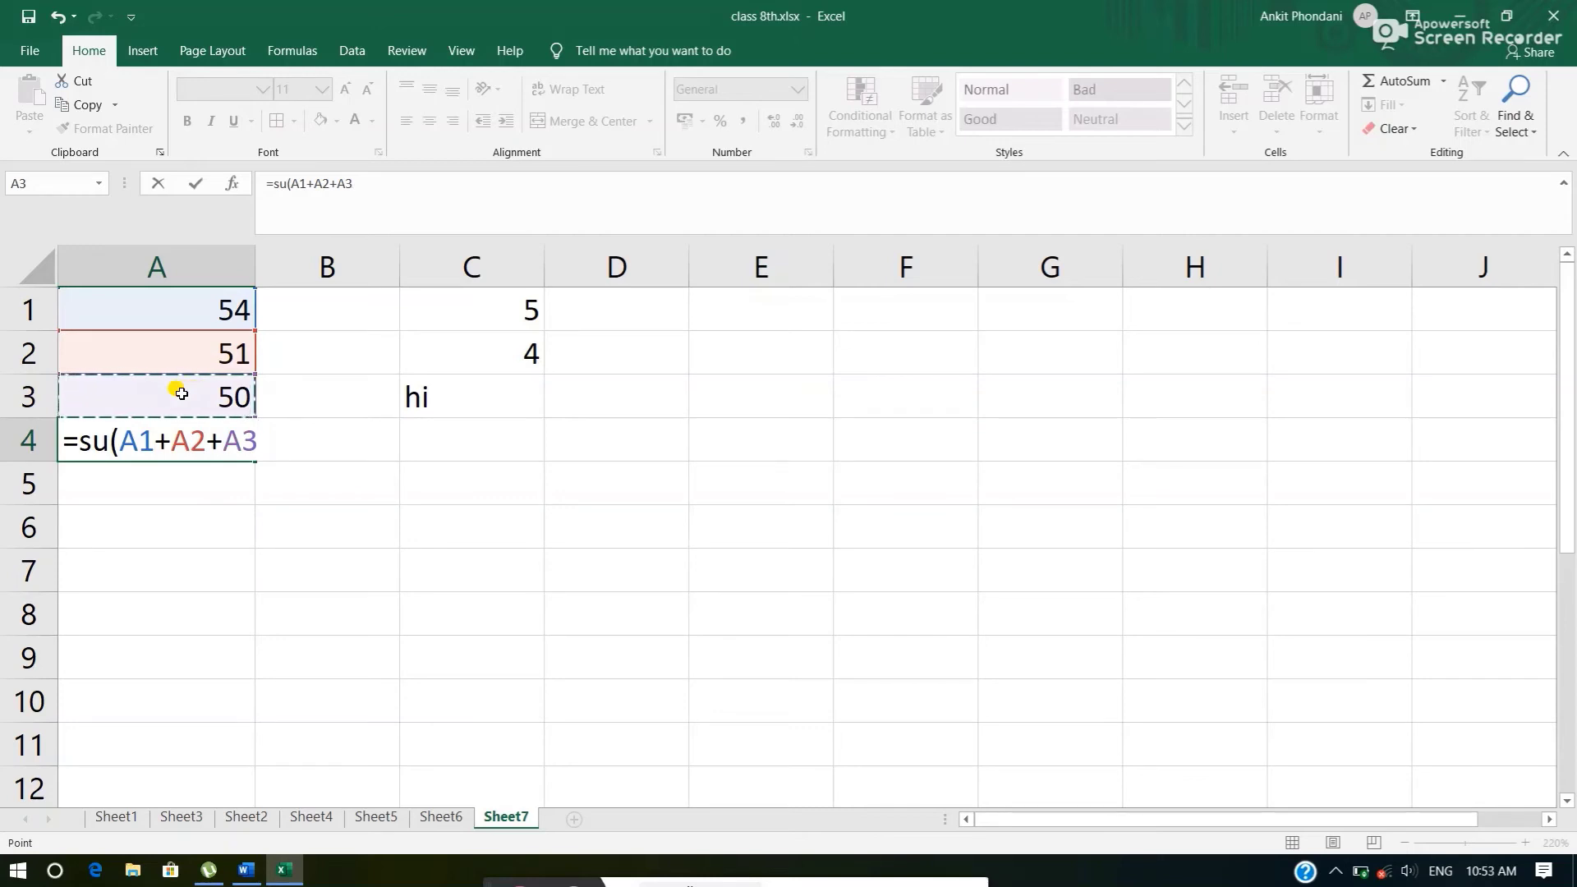
type(")")
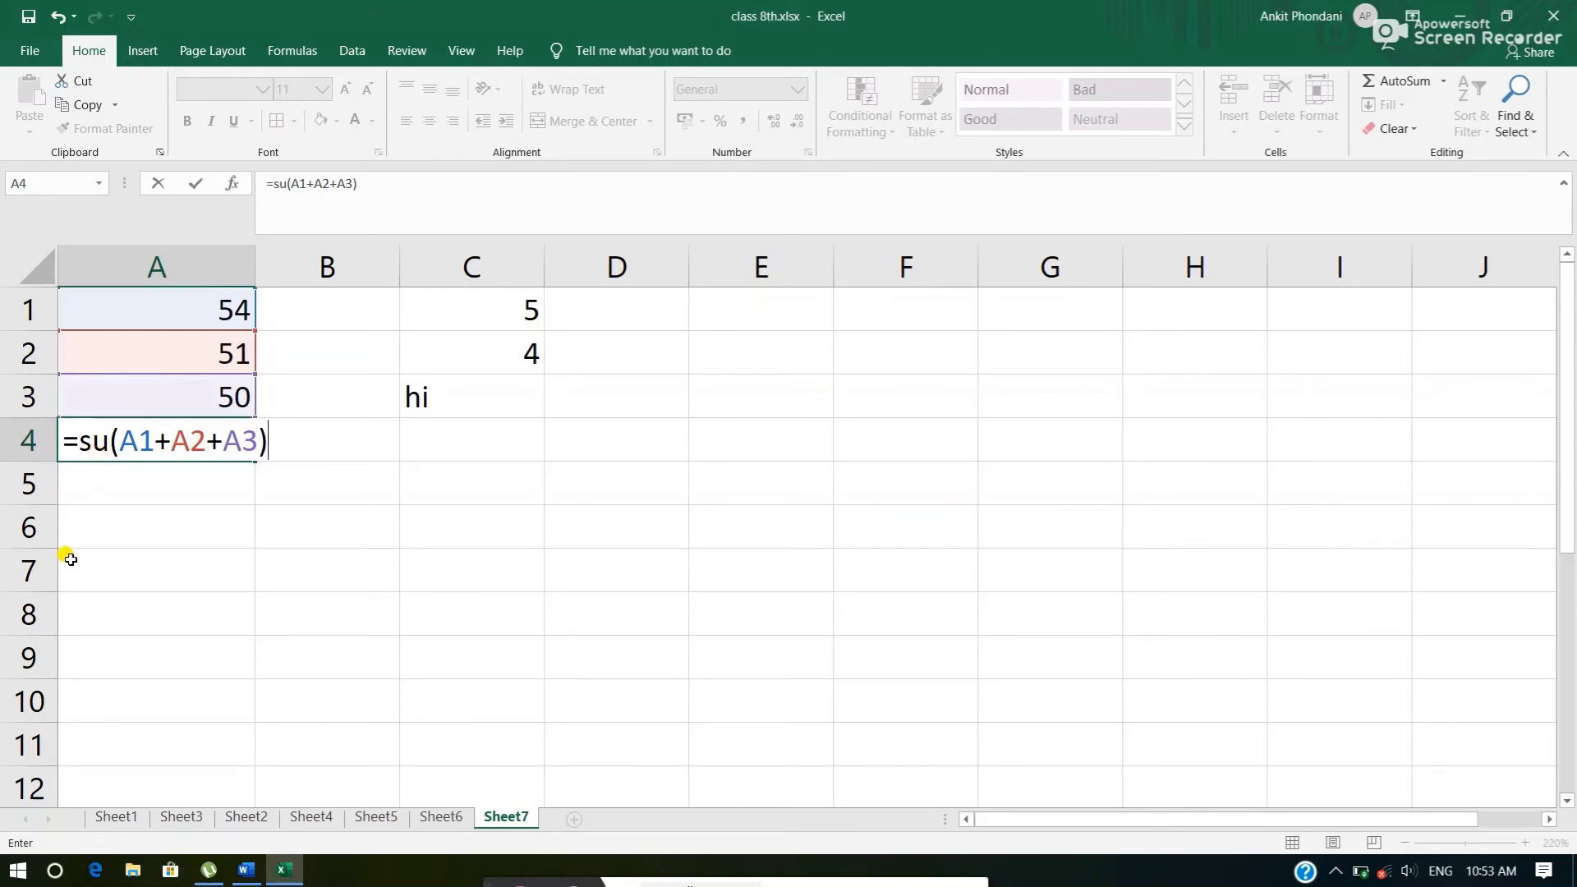
key("Return")
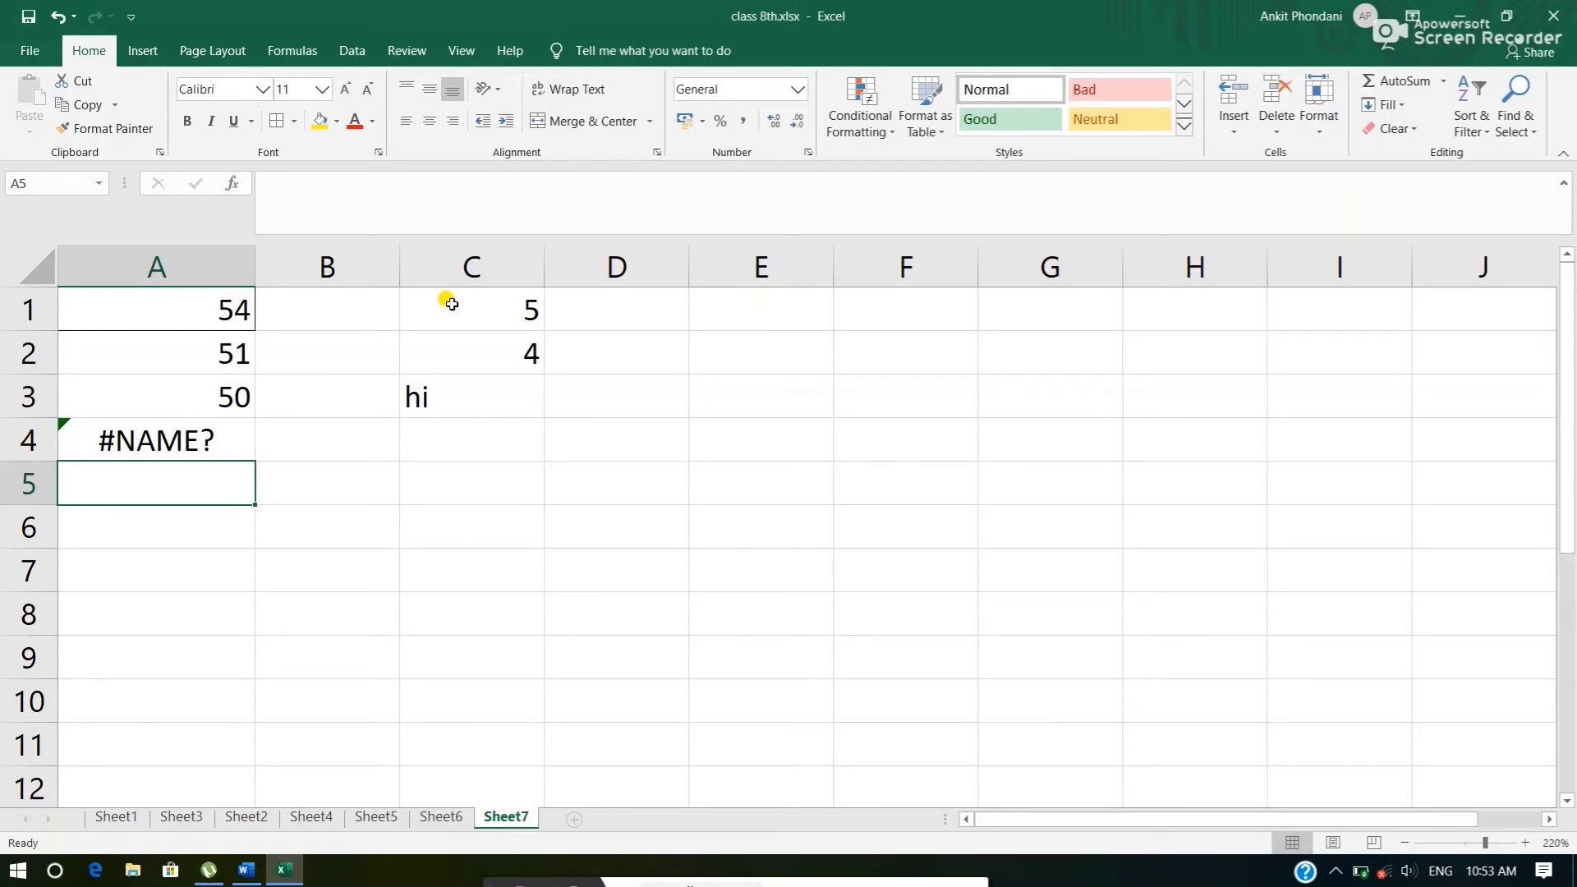
Enter =C1+C2+C3 in C4, where C3 holds the text hi, producing #VALUE!
left_click(452, 304)
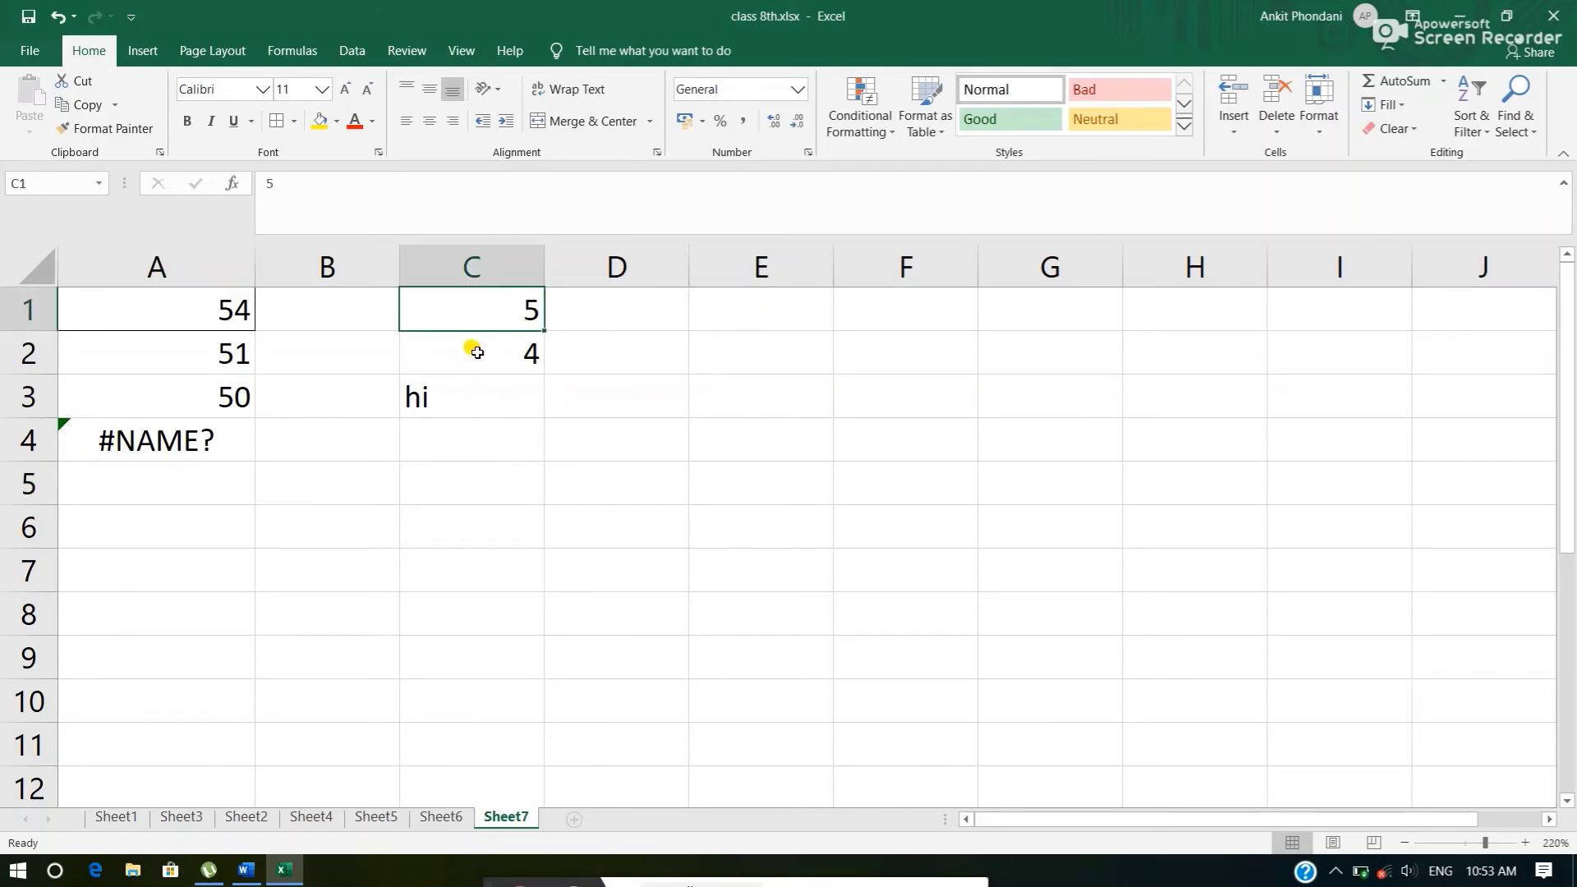
left_click(476, 351)
left_click(490, 403)
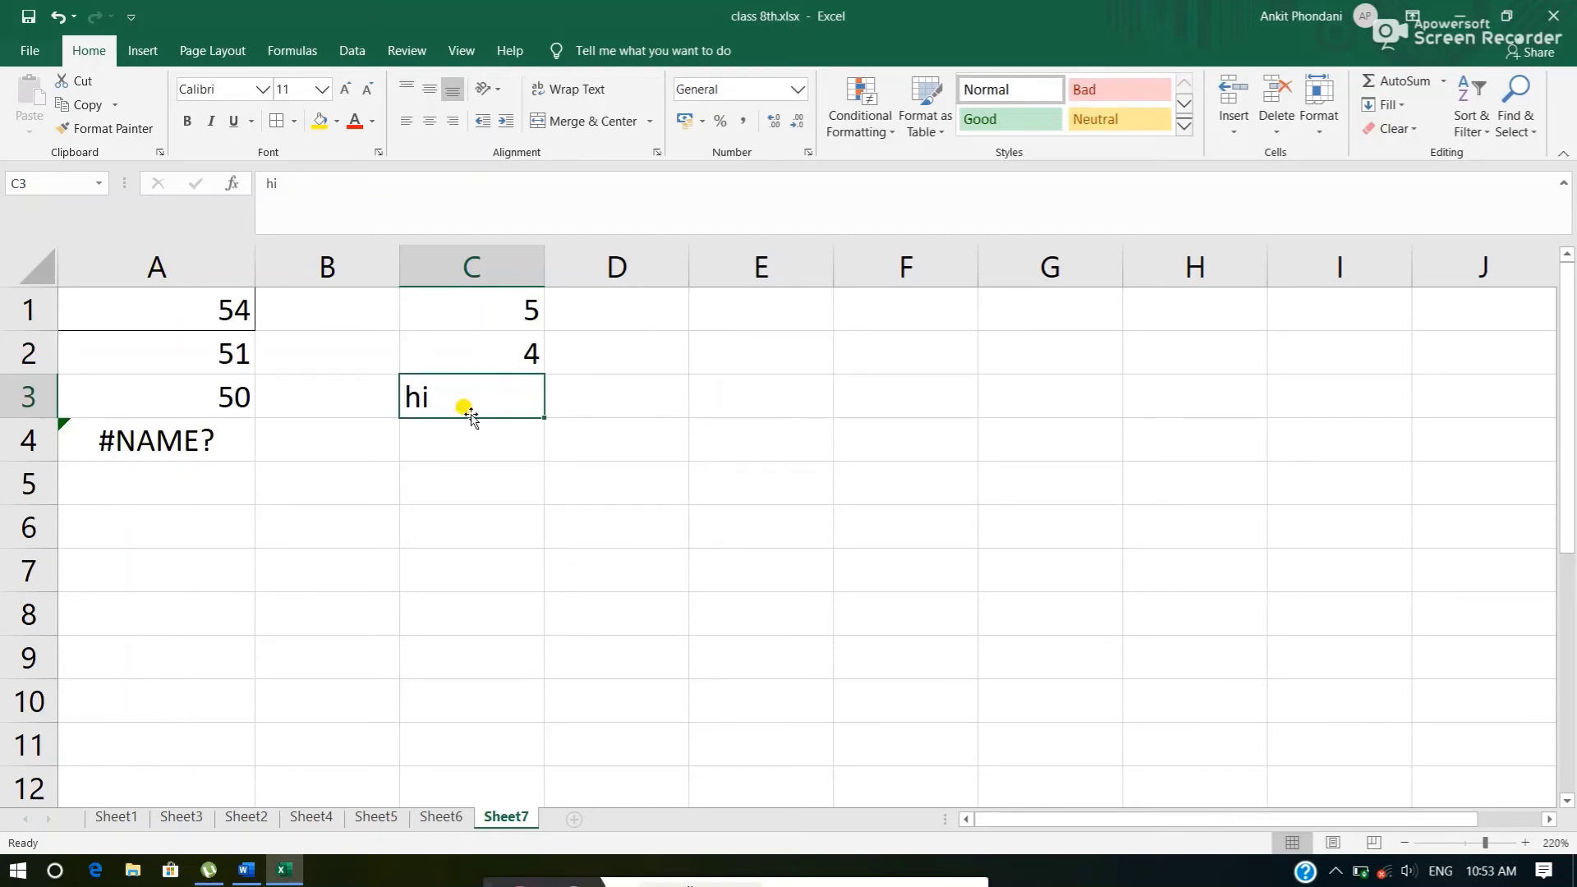
left_click(433, 436)
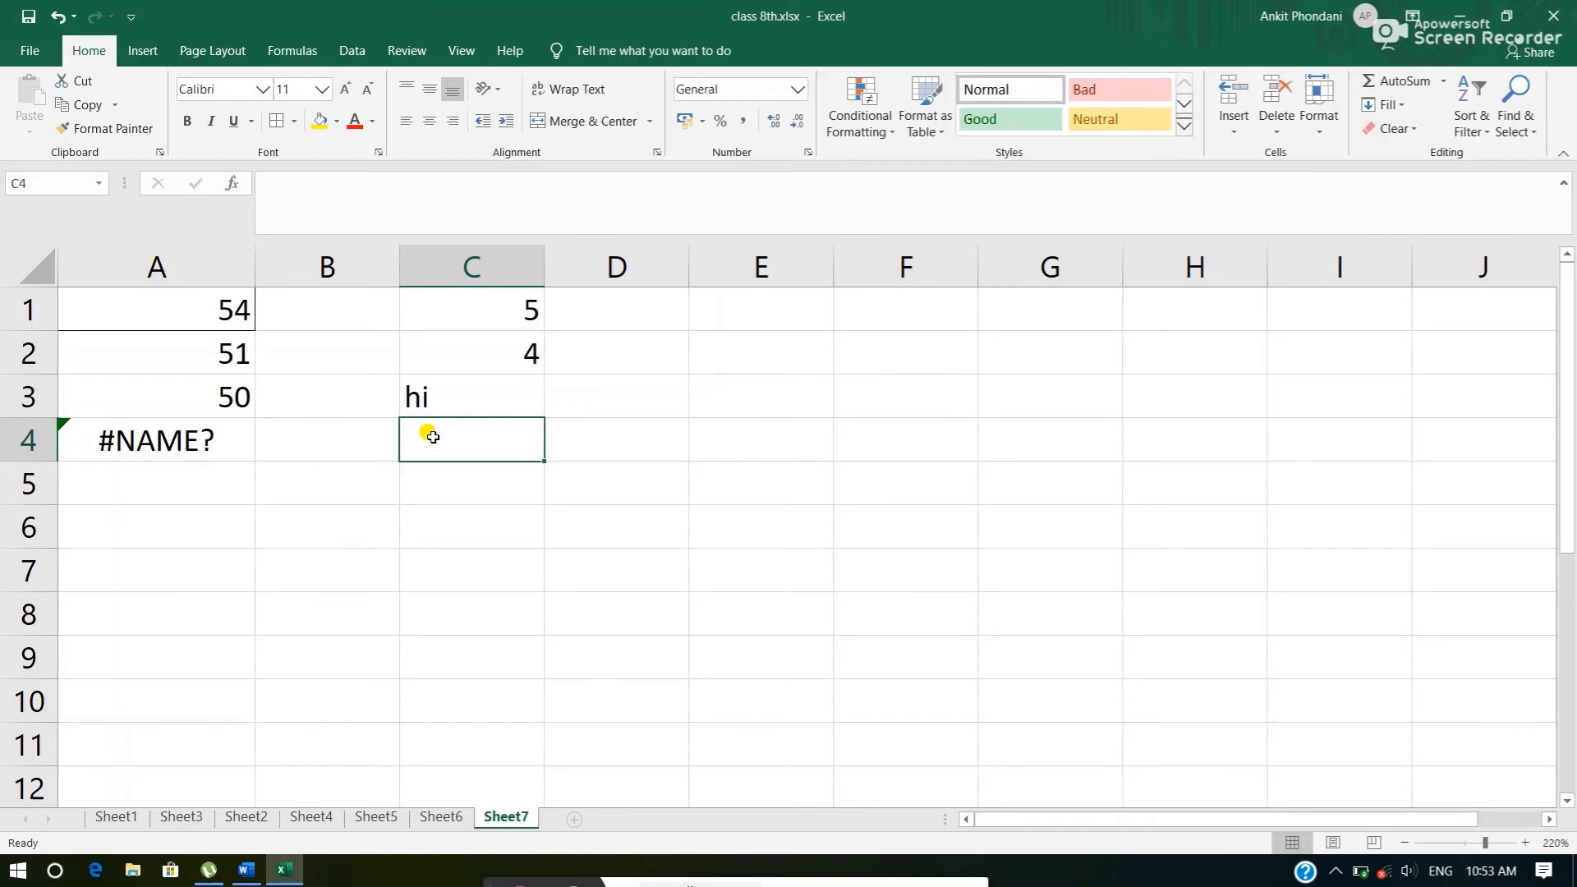
type("=")
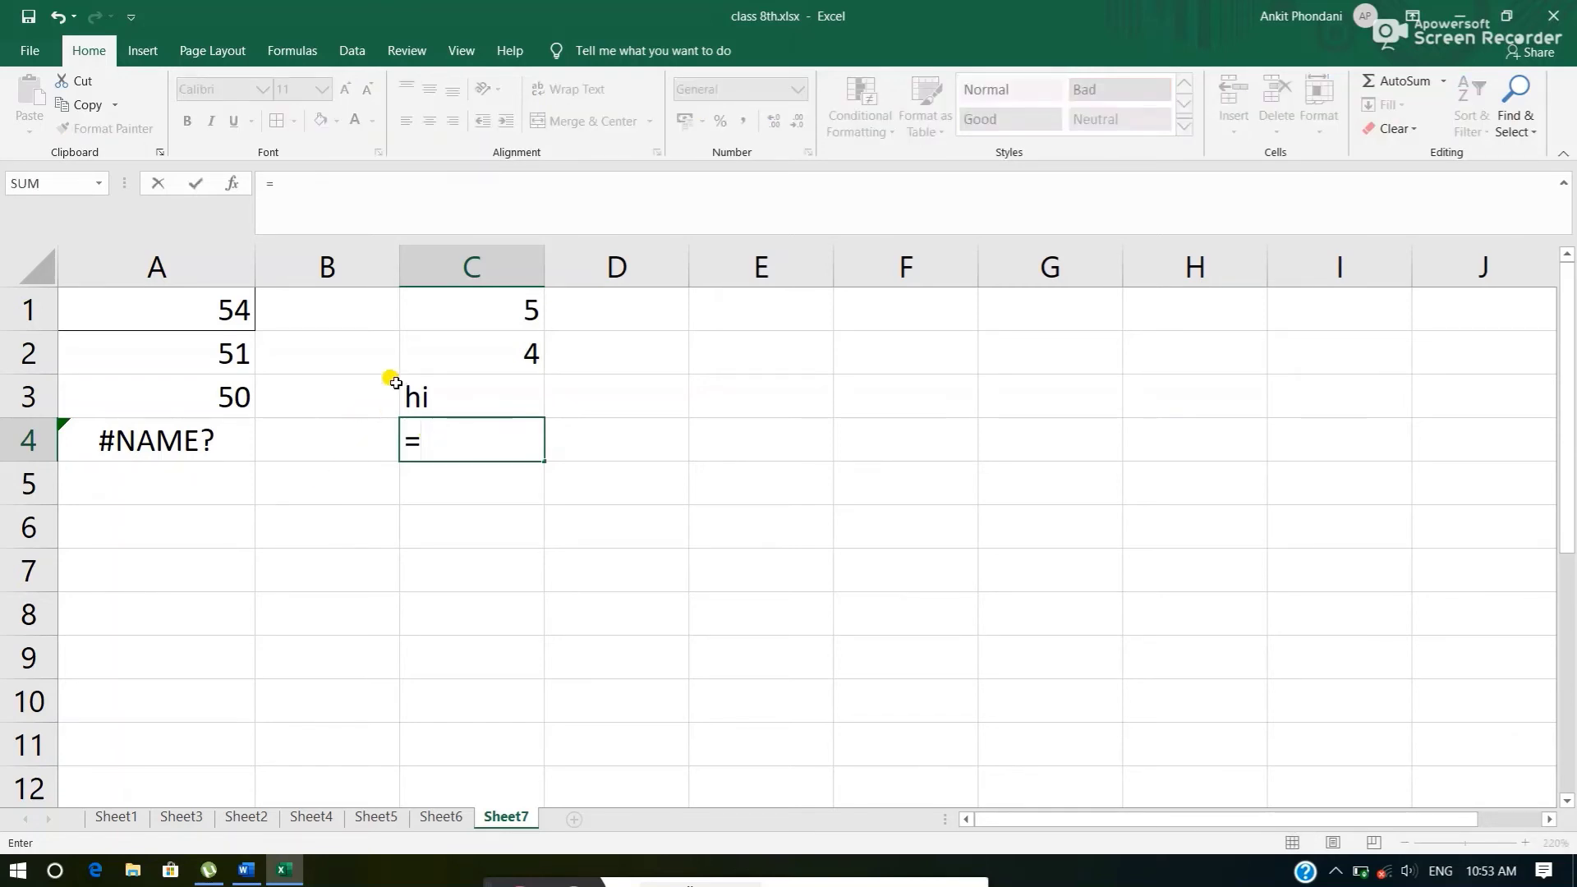
left_click(462, 310)
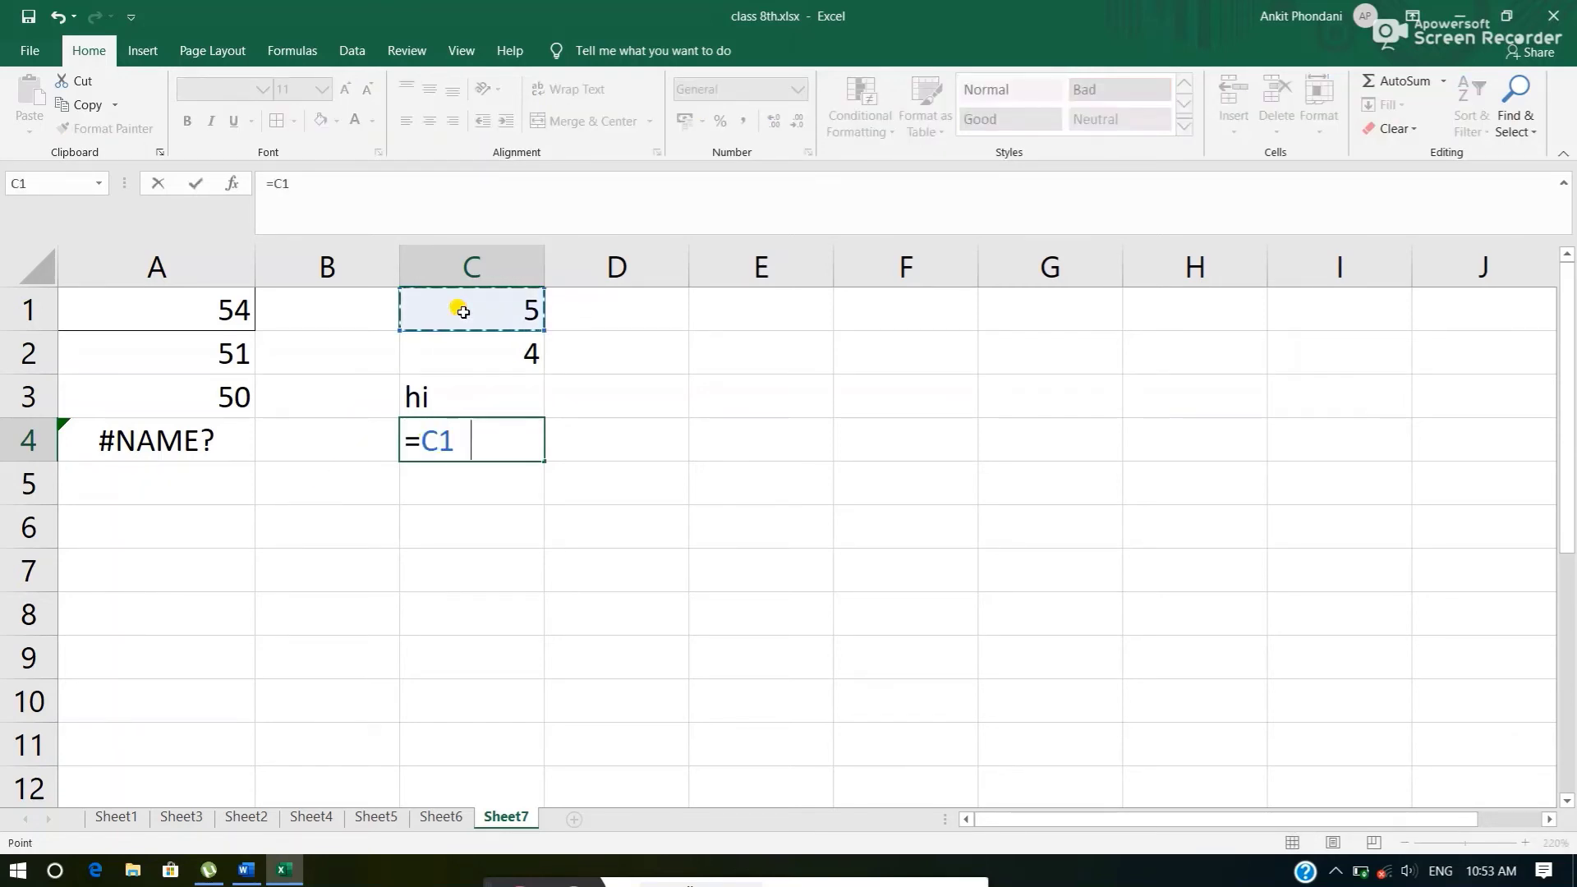
type("+")
left_click(465, 358)
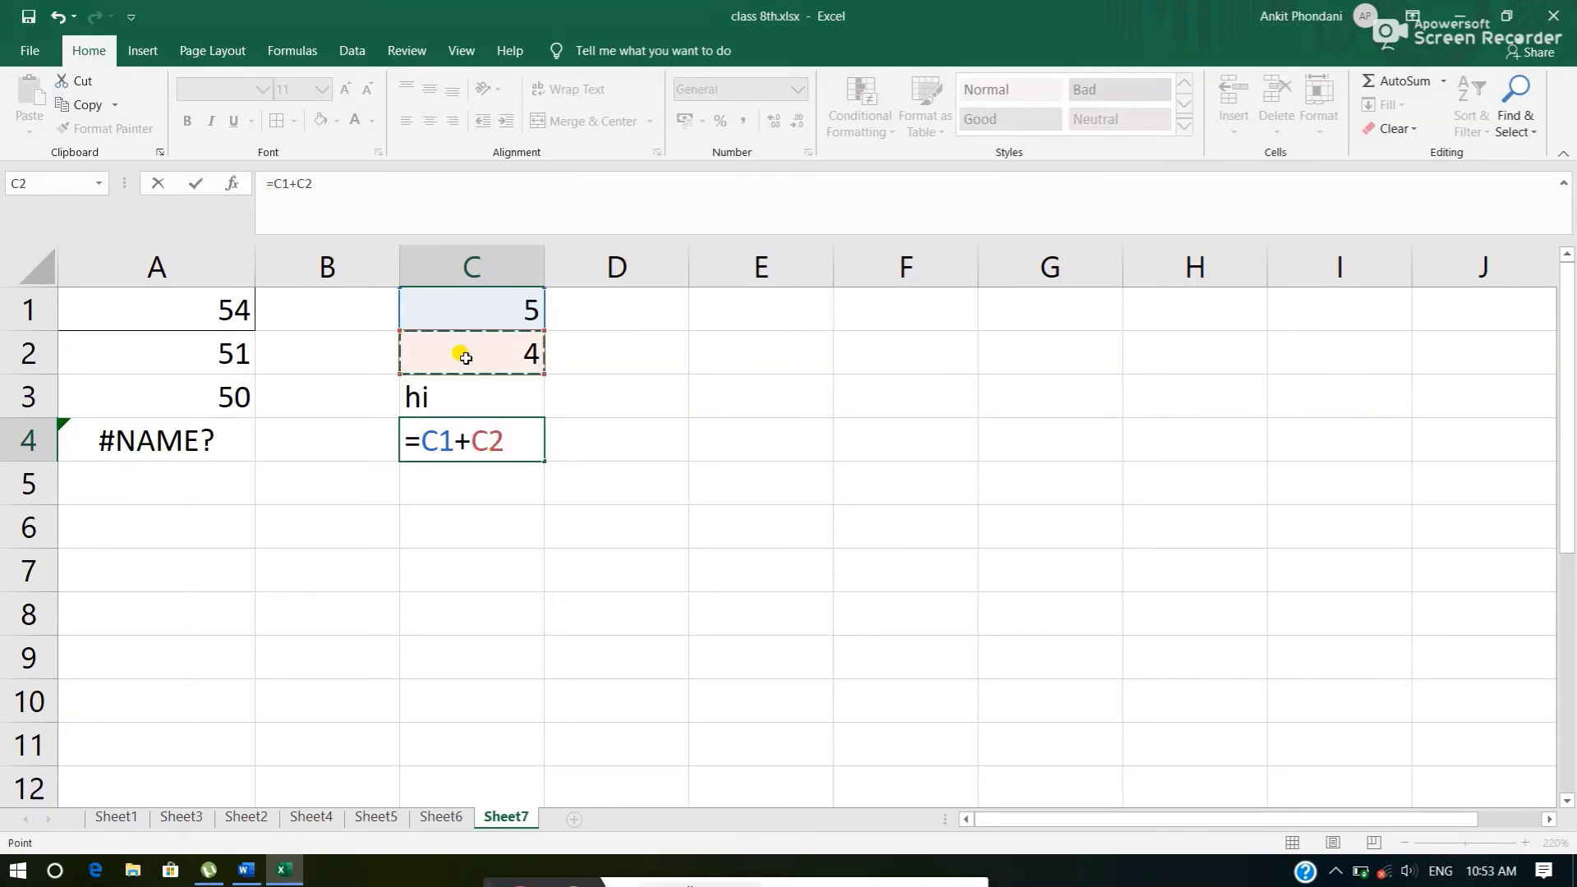
type("+")
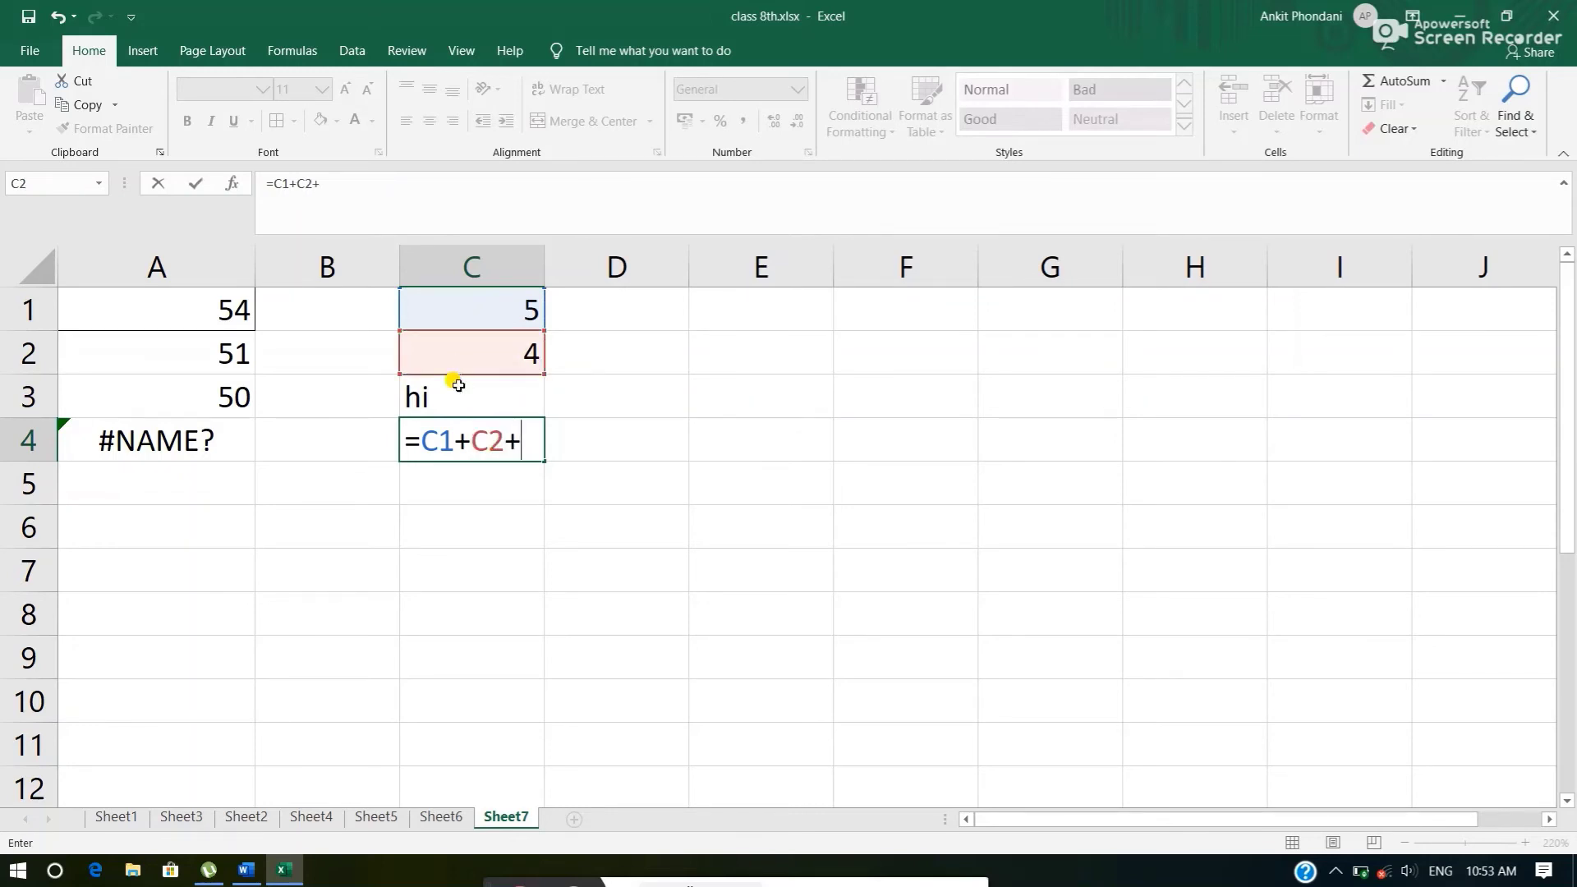
left_click(452, 392)
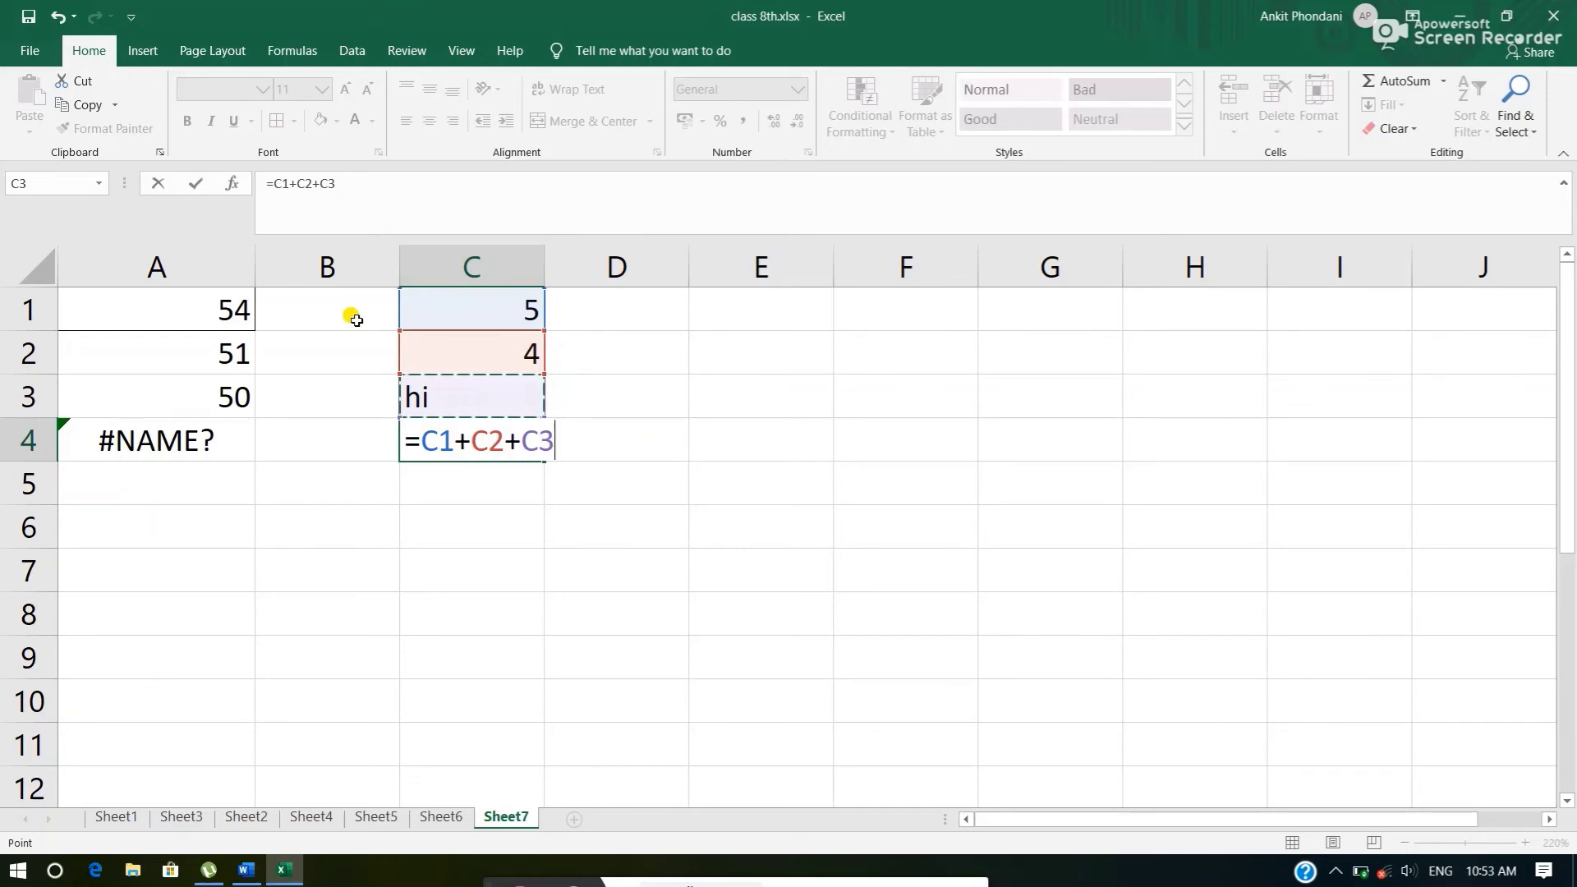
key("Return")
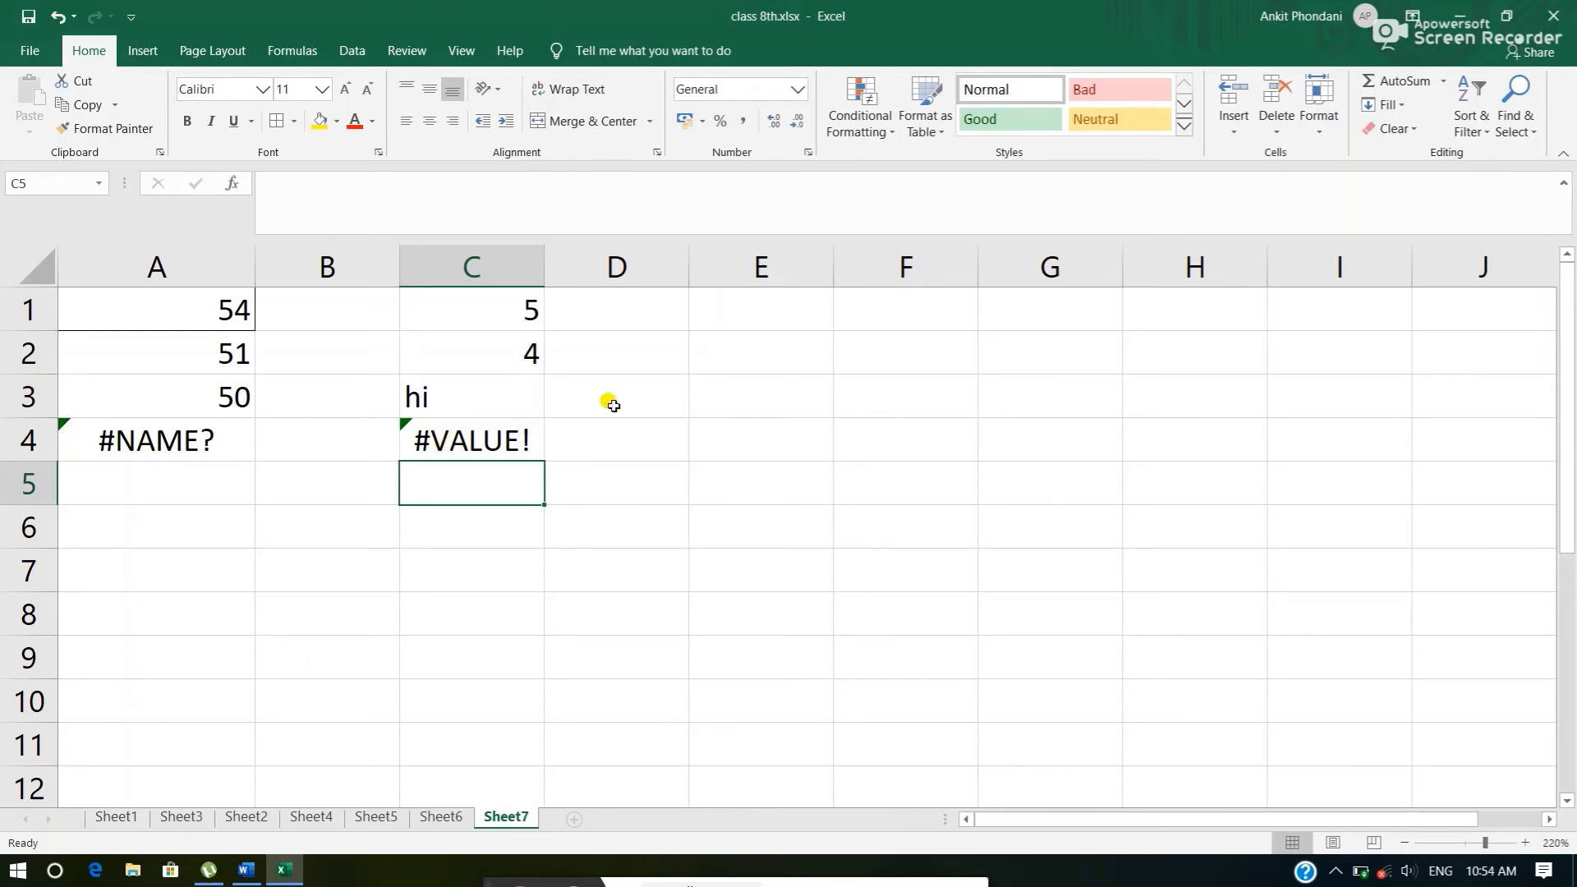
Enter 4 in E1 and 0 in E2.
left_click(767, 315)
type("4")
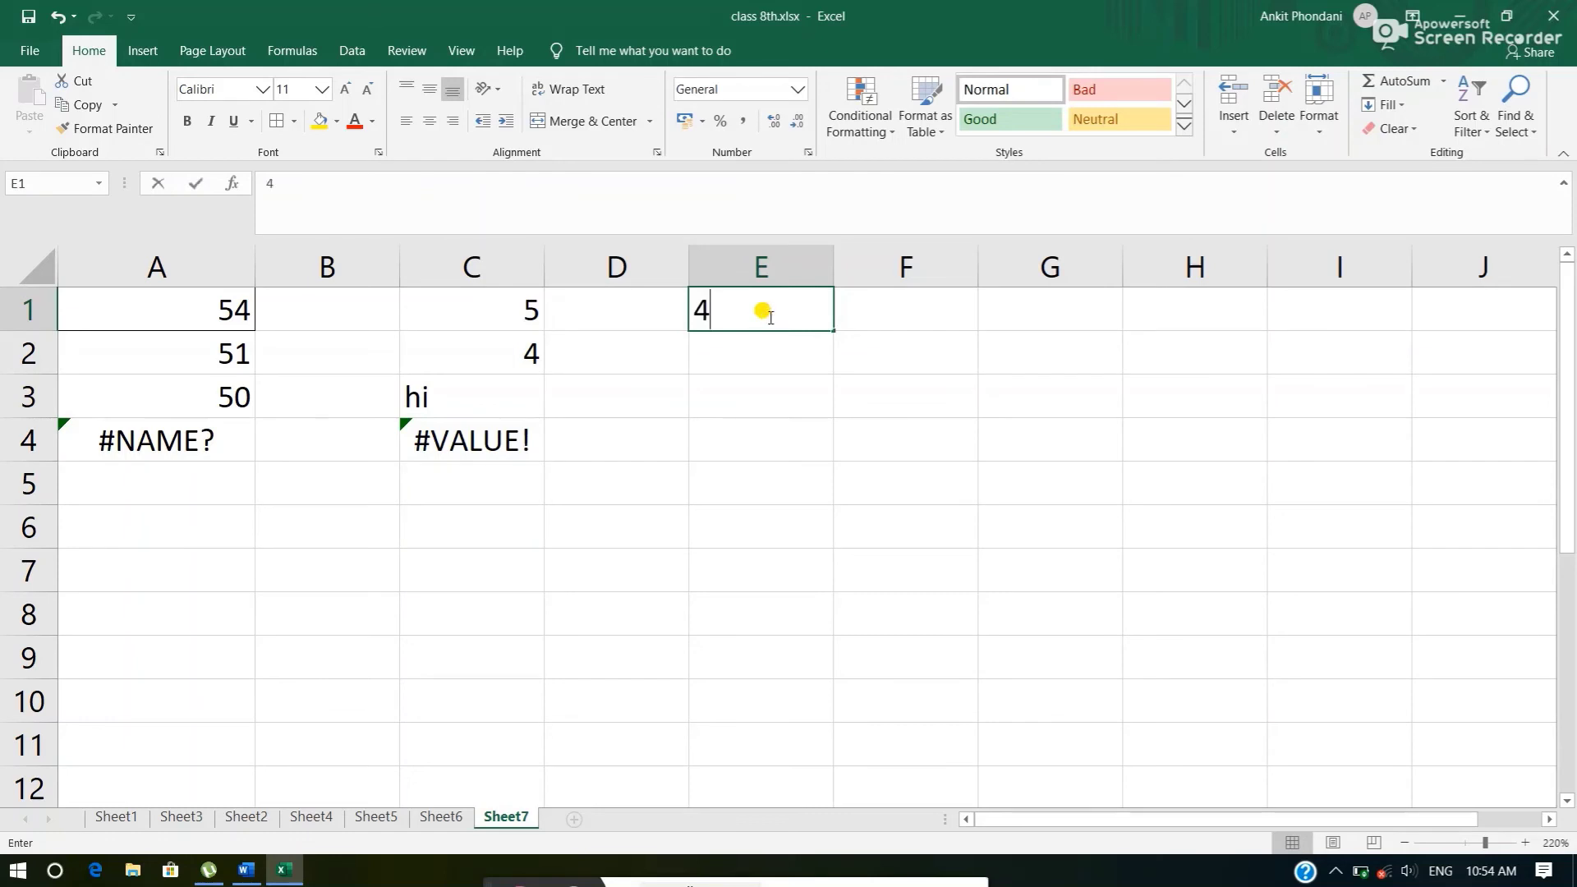
left_click(718, 355)
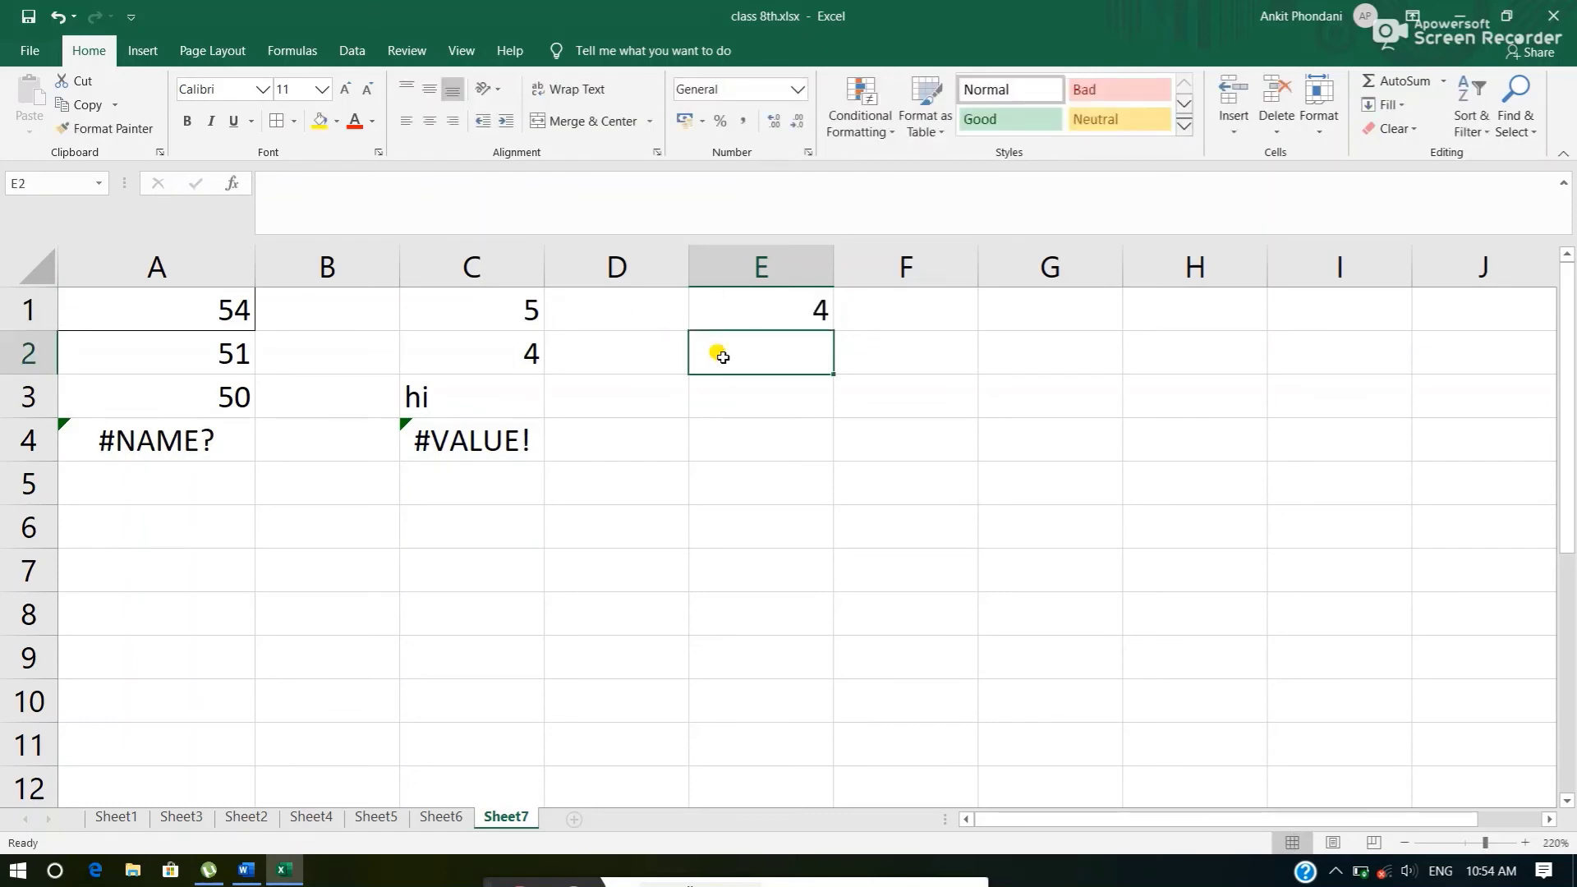
type("0")
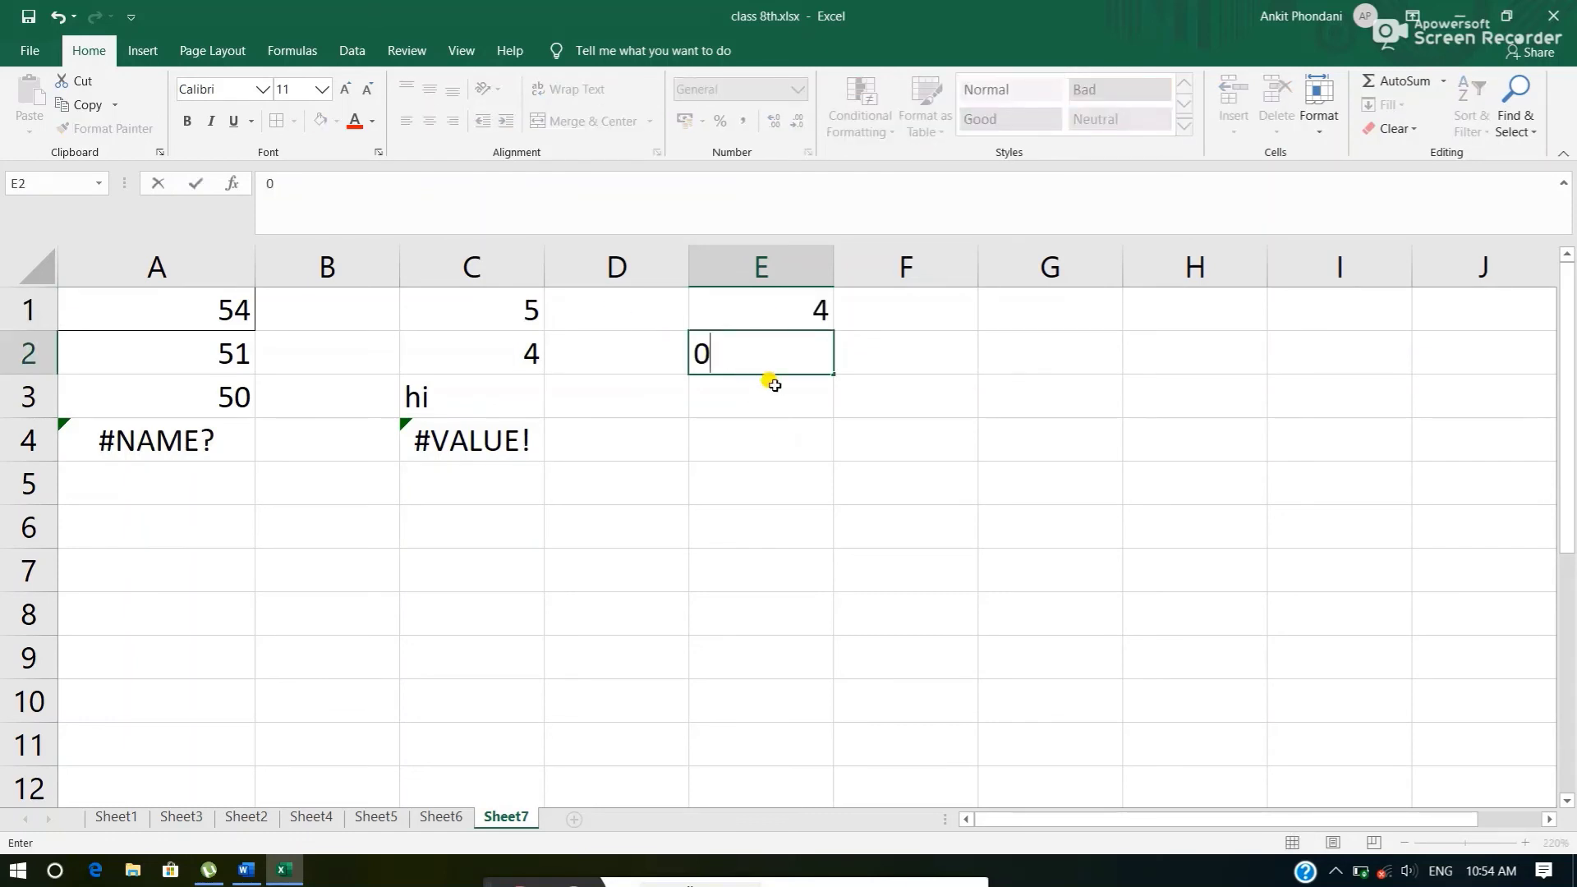
left_click(763, 400)
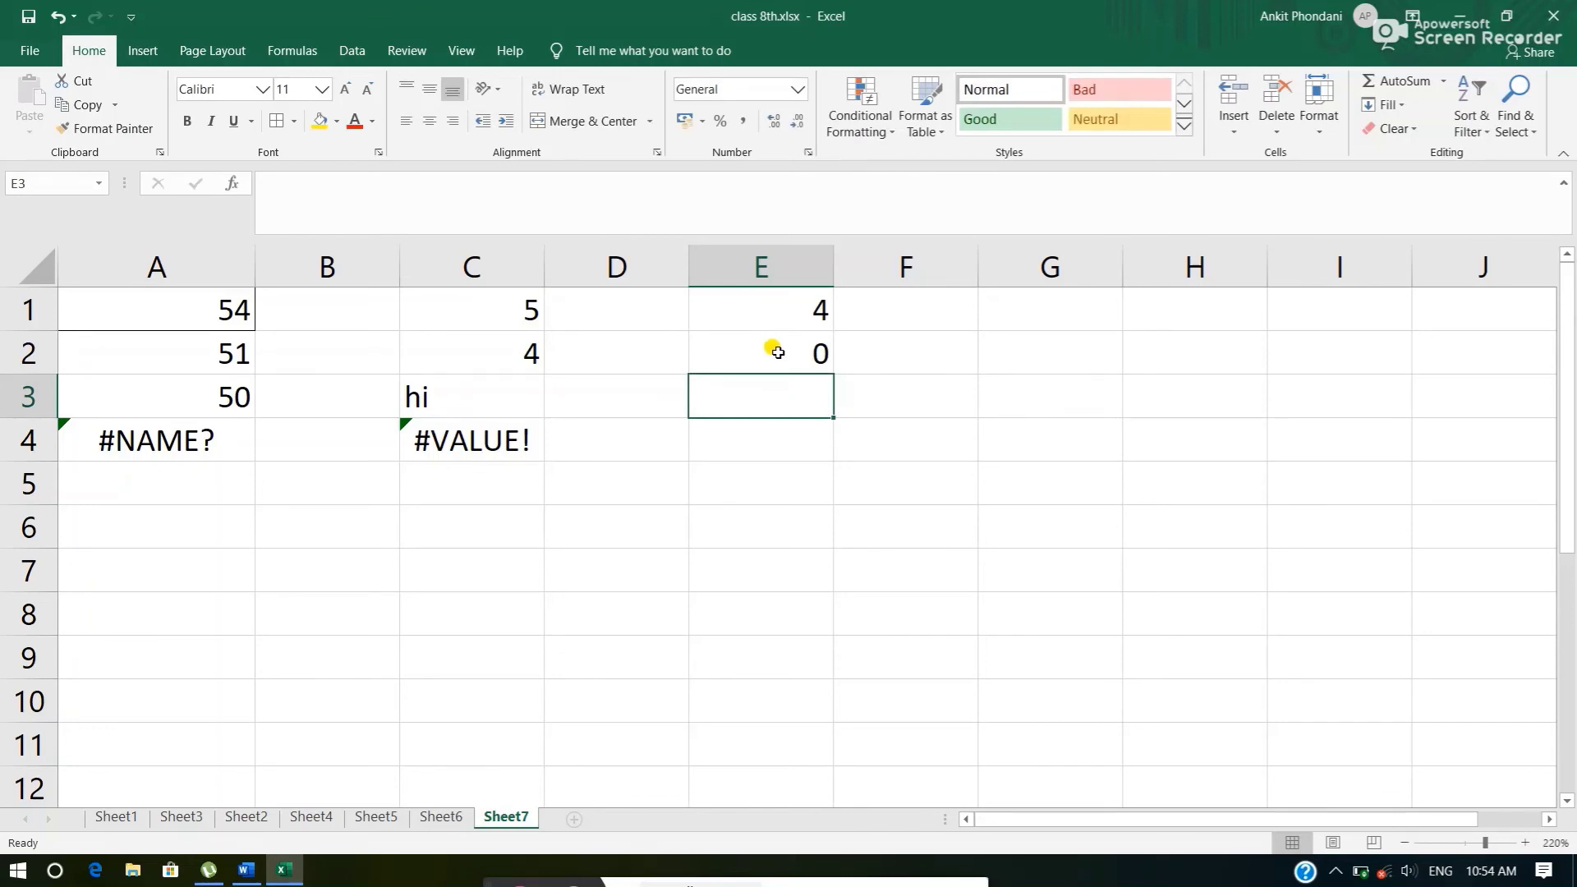
Enter =E1/E2 in E3, returning #DIV/0!
type("=")
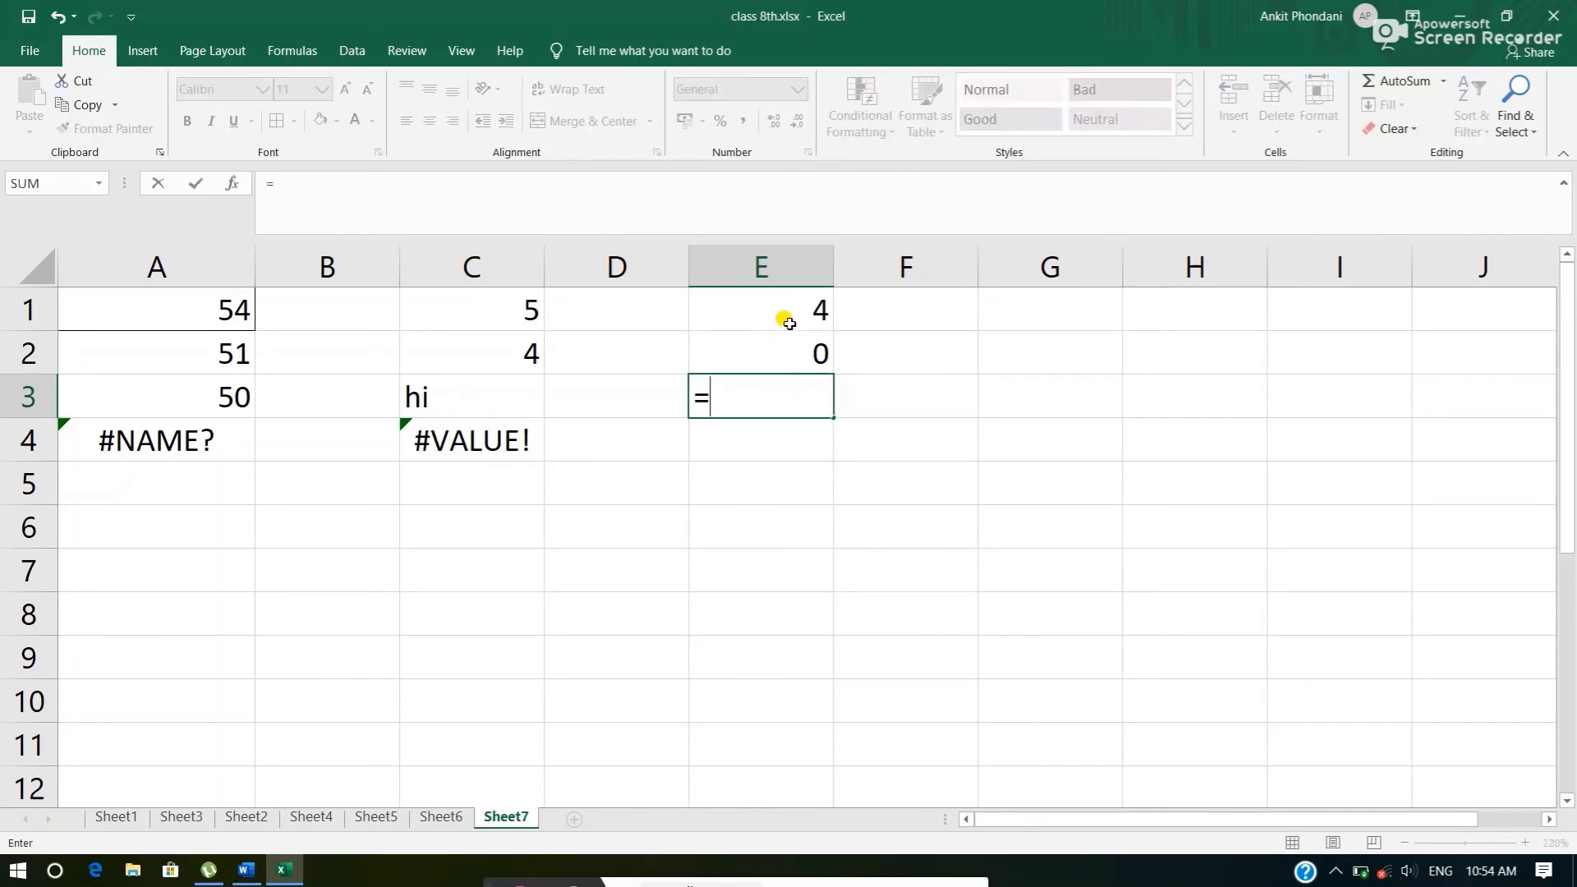
left_click(786, 310)
type("/")
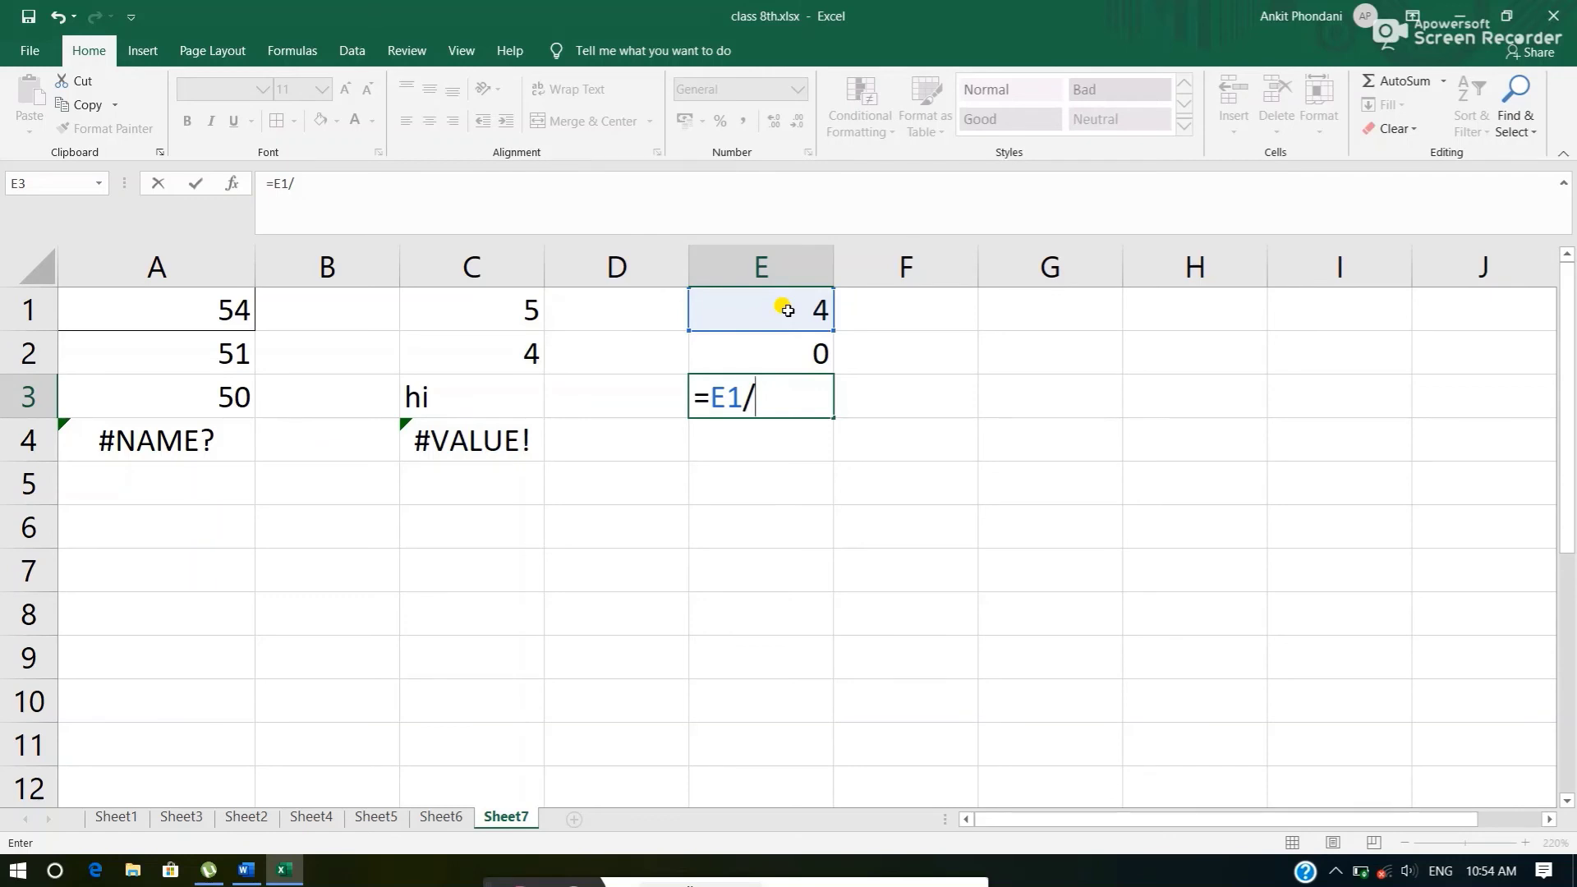
left_click(787, 366)
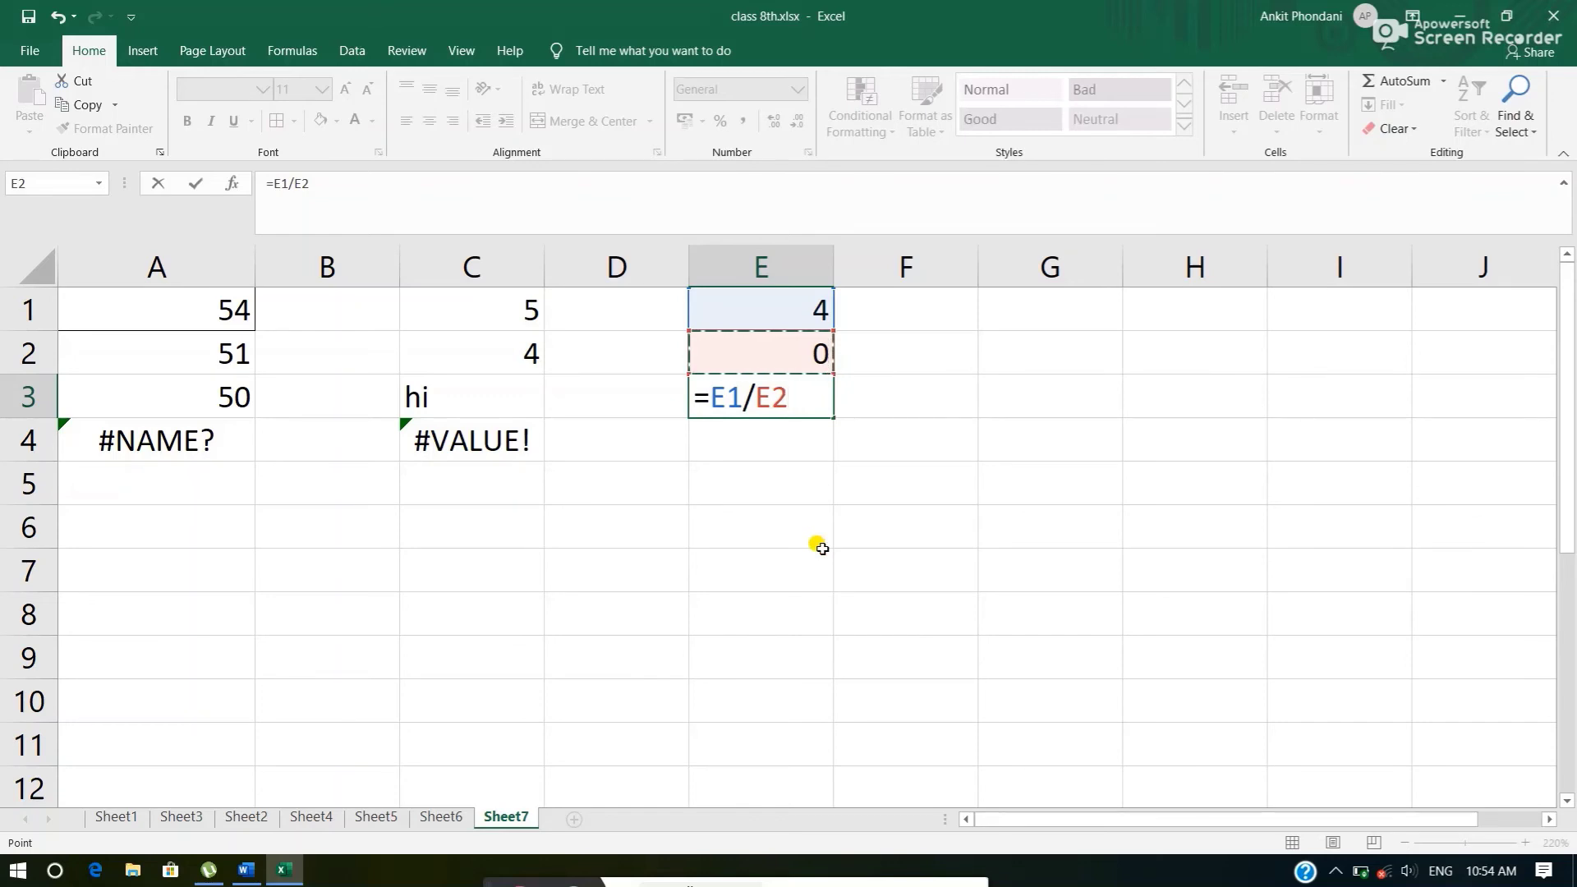
key("Return")
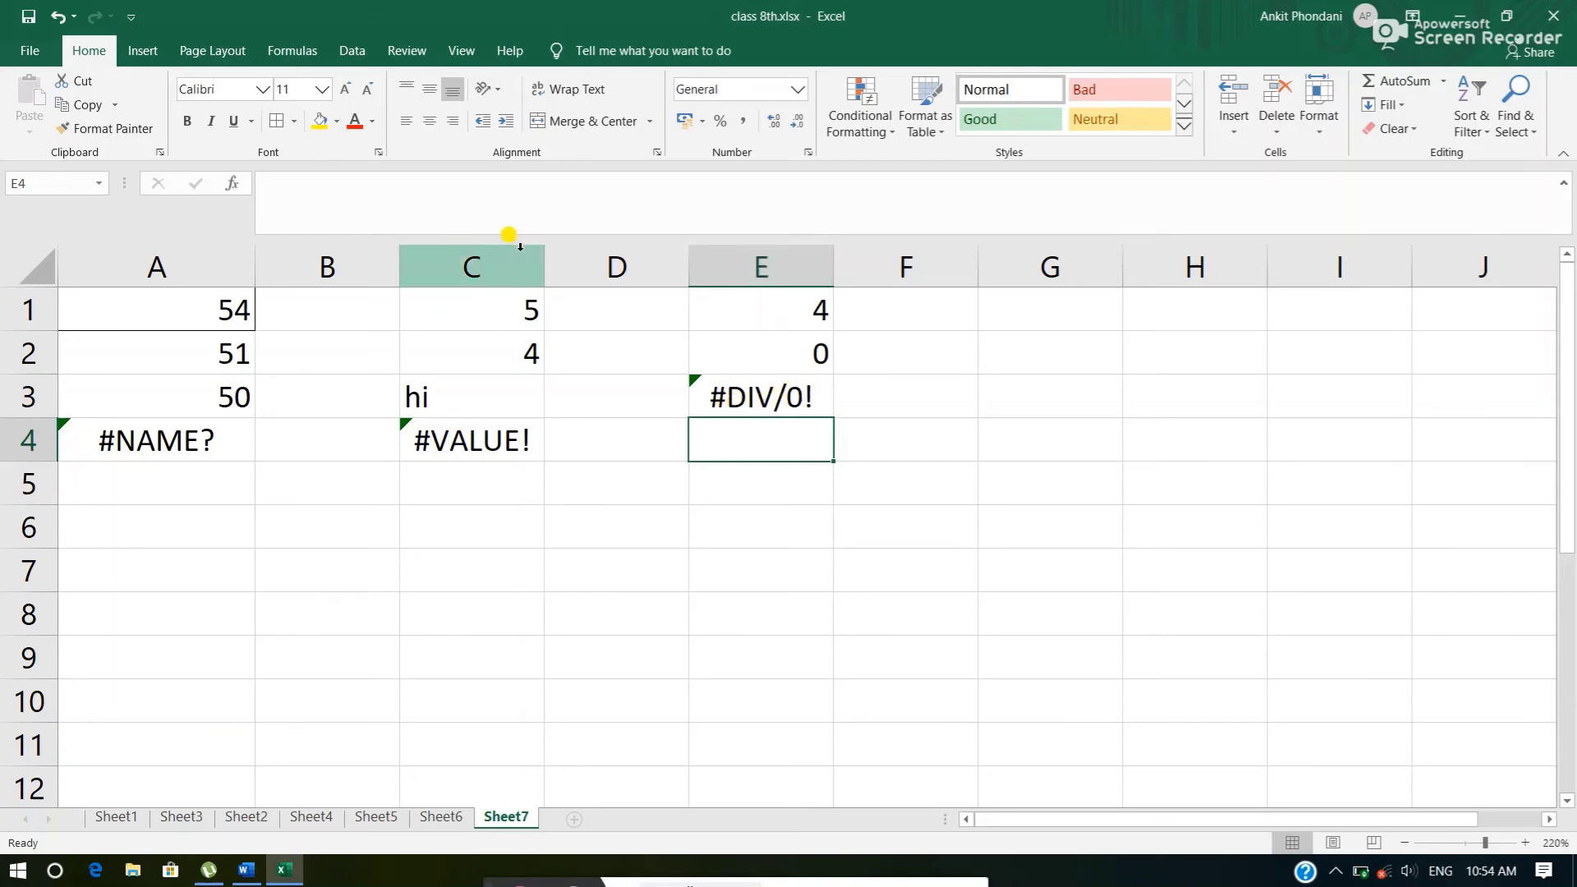
left_click(439, 197)
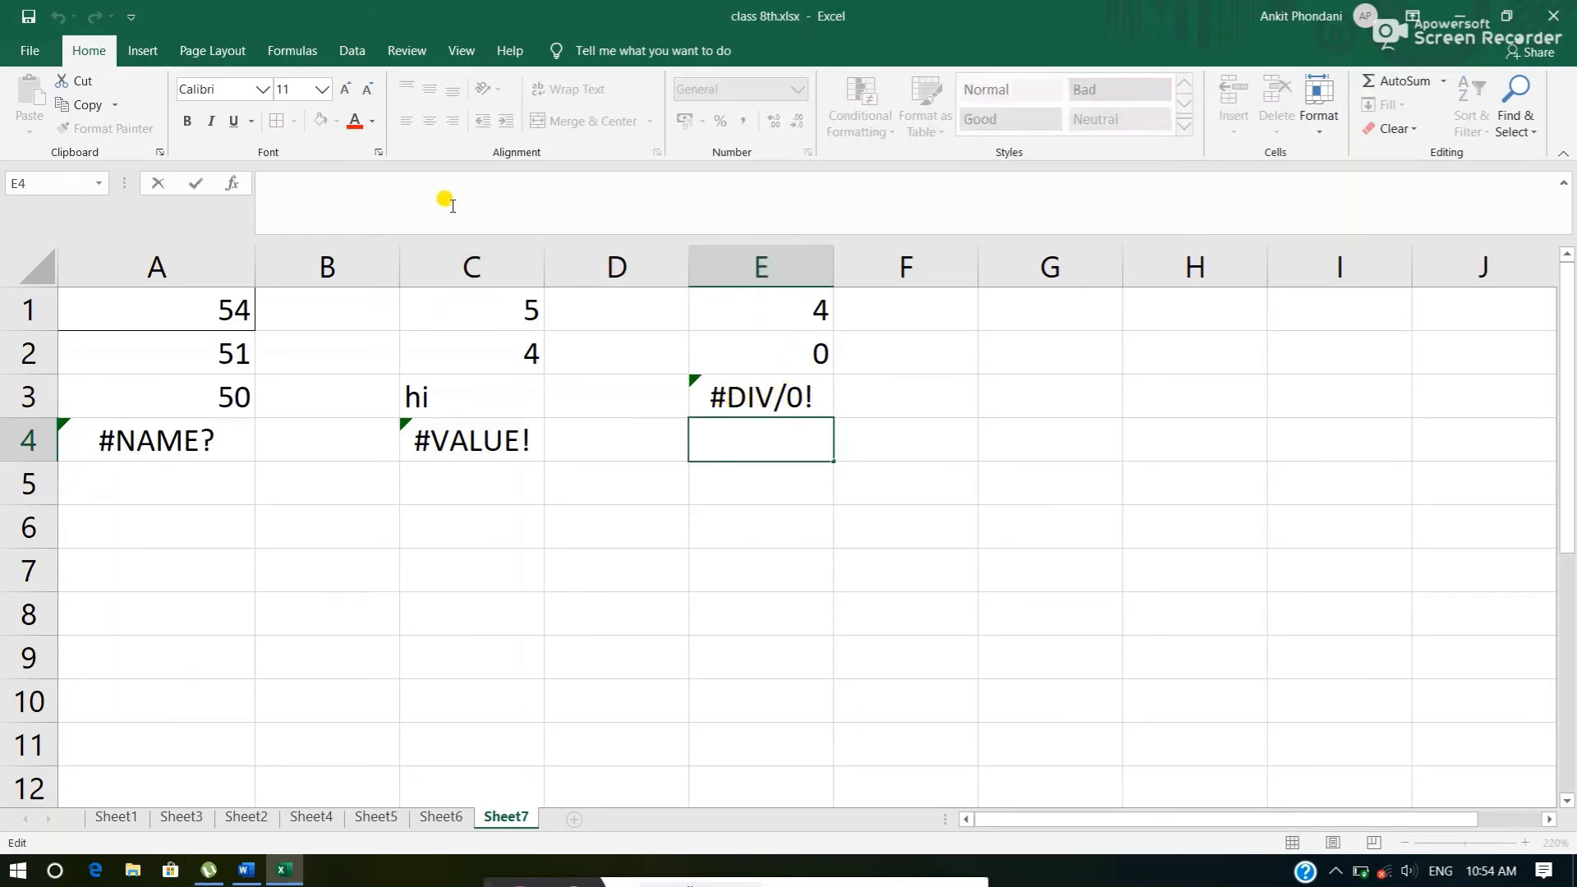
Review E3's division formula, then confirm A3 holds 50 and C3 holds 30.
left_click(727, 396)
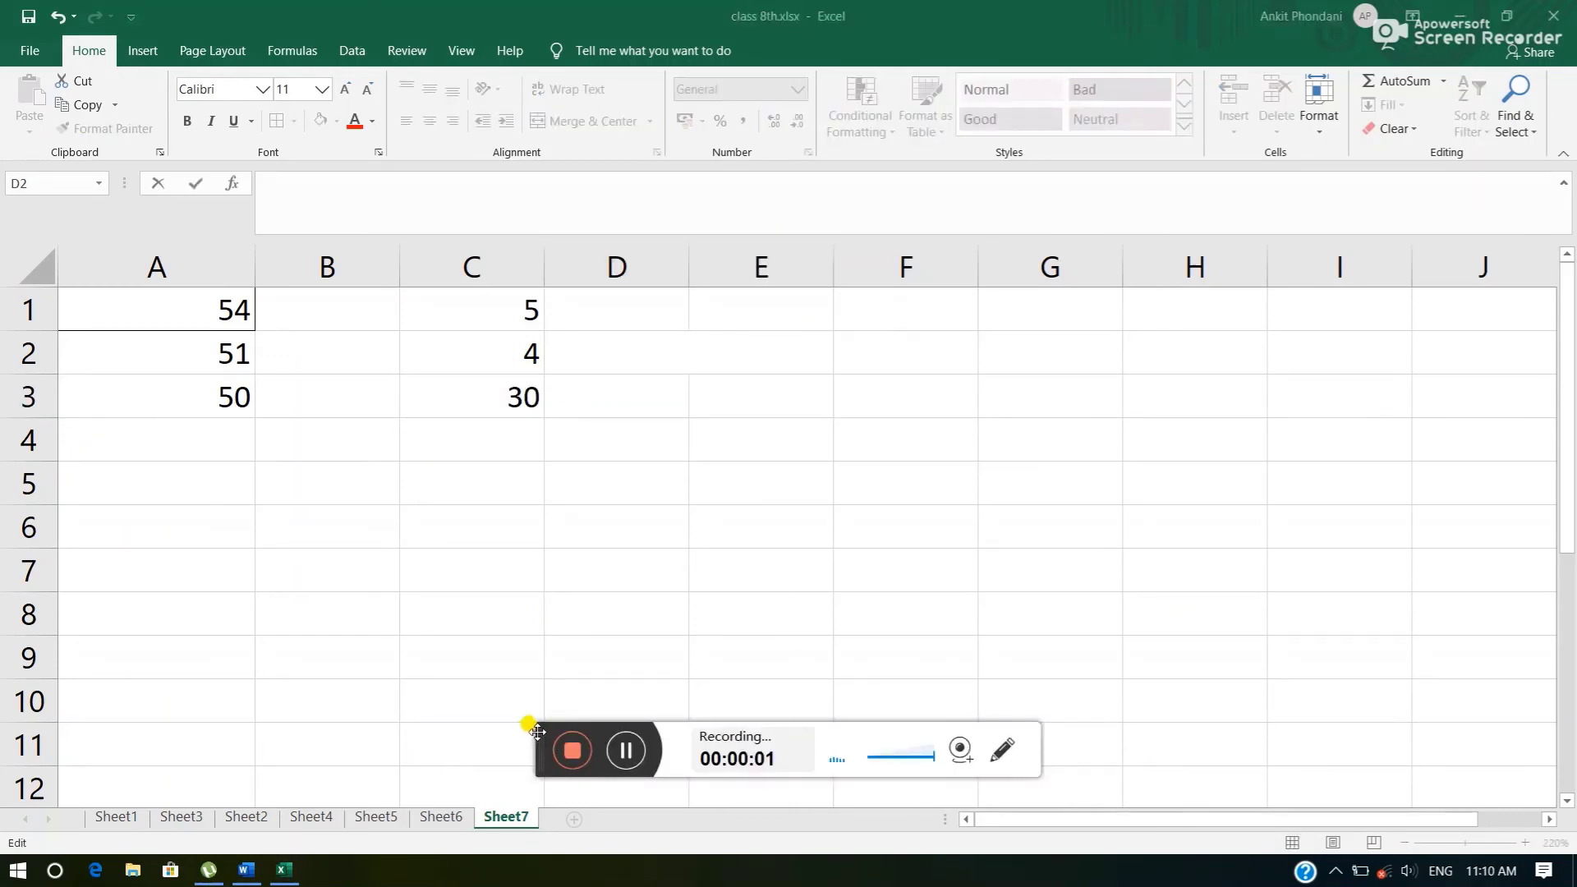
left_click_drag(534, 729, 503, 858)
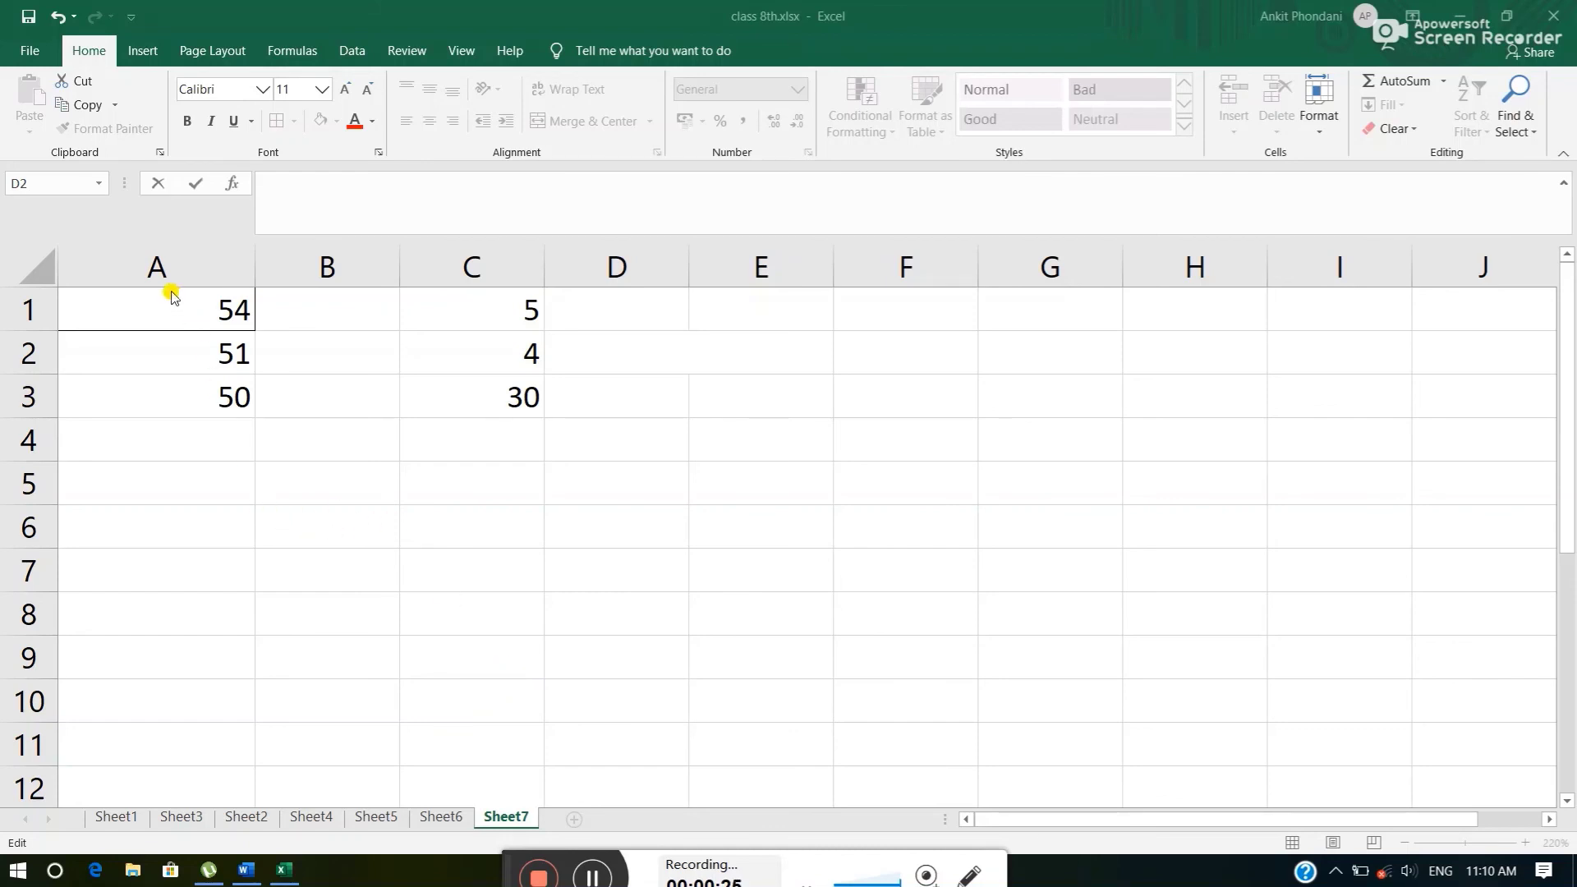
left_click(162, 397)
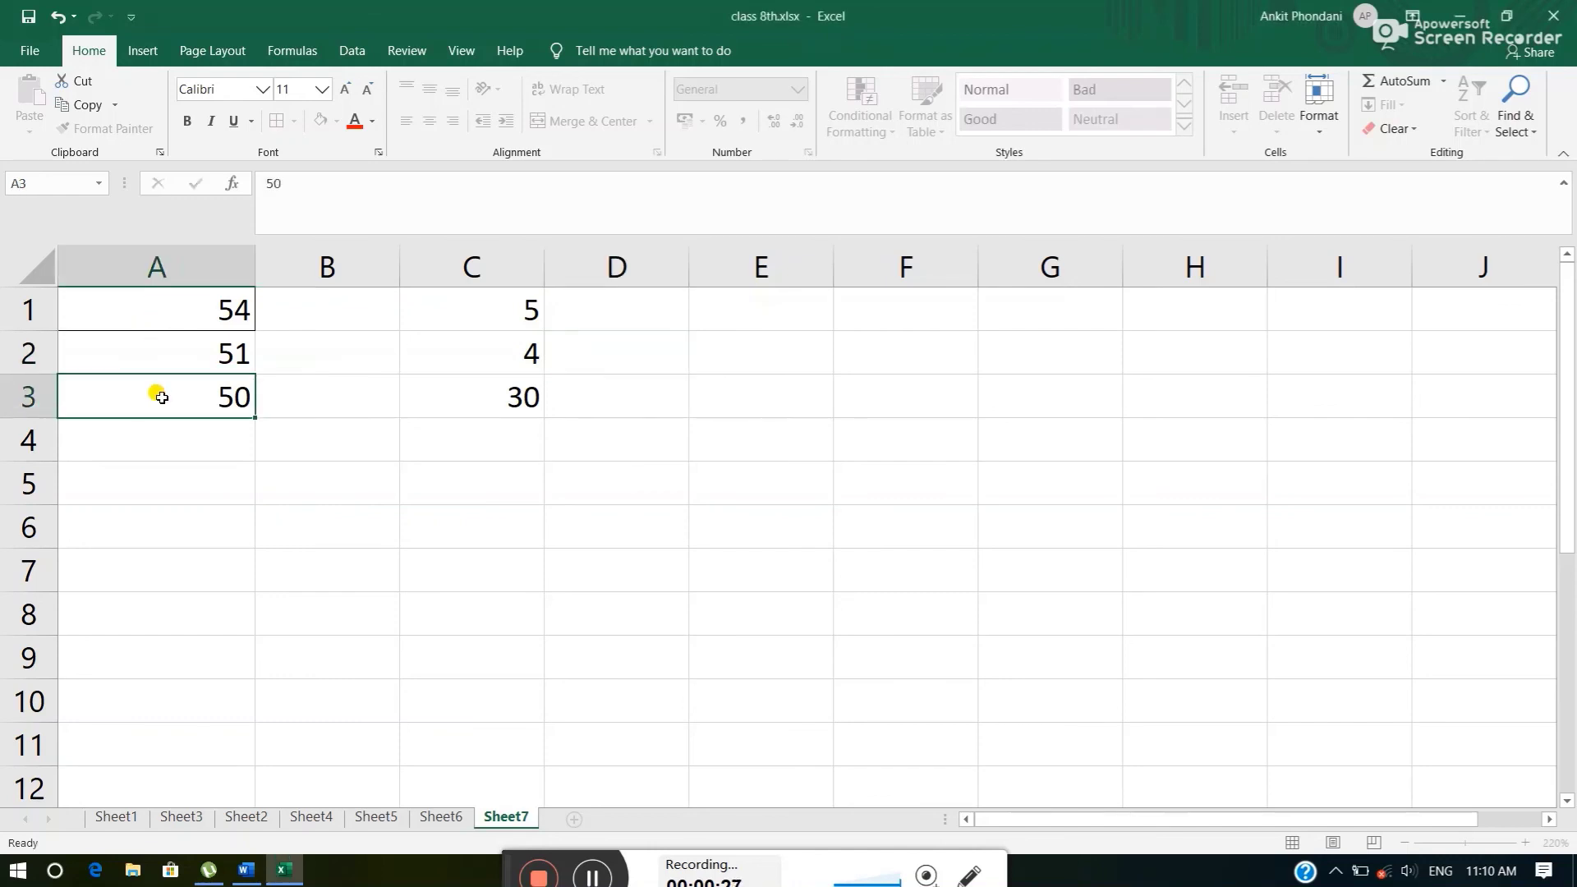
left_click(466, 386)
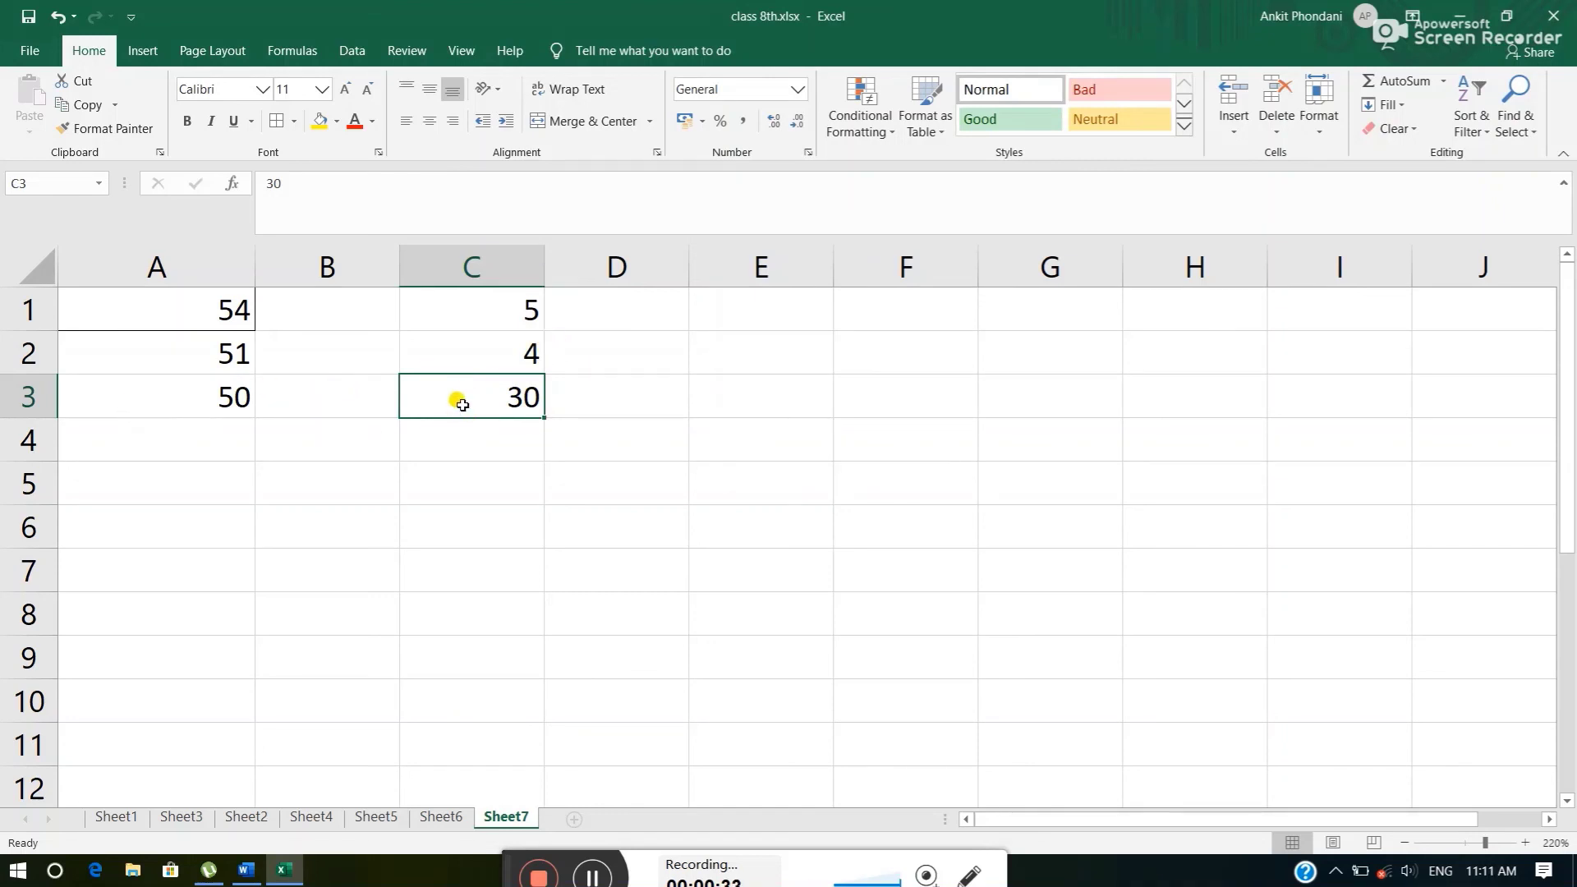
Enter =A3+C3 in E2, summing 50 and 30 to 80.
left_click(707, 339)
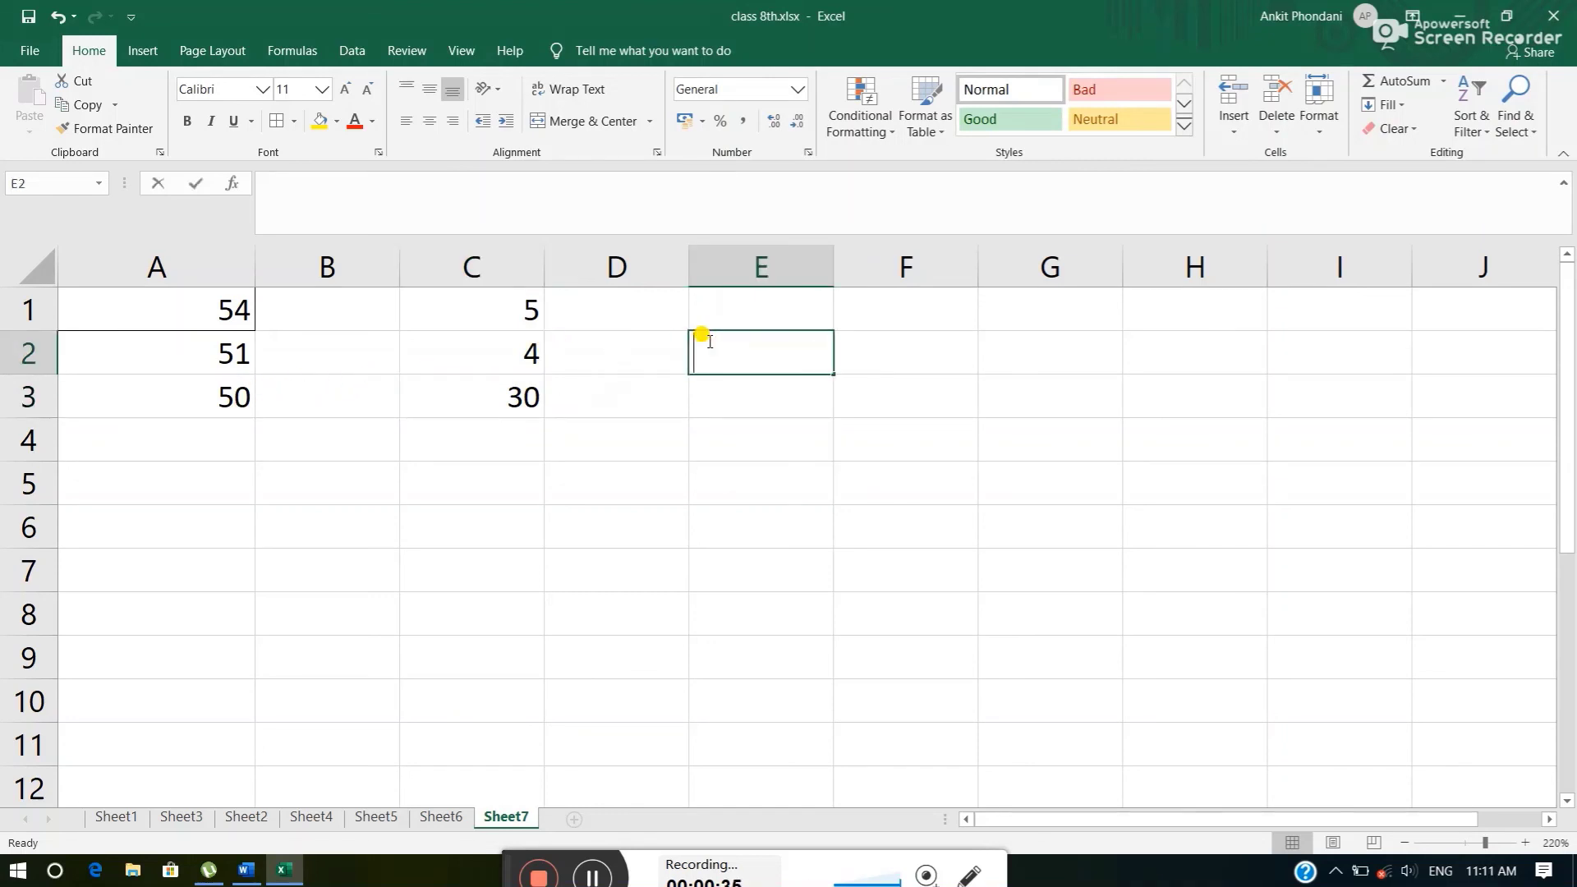
type("=")
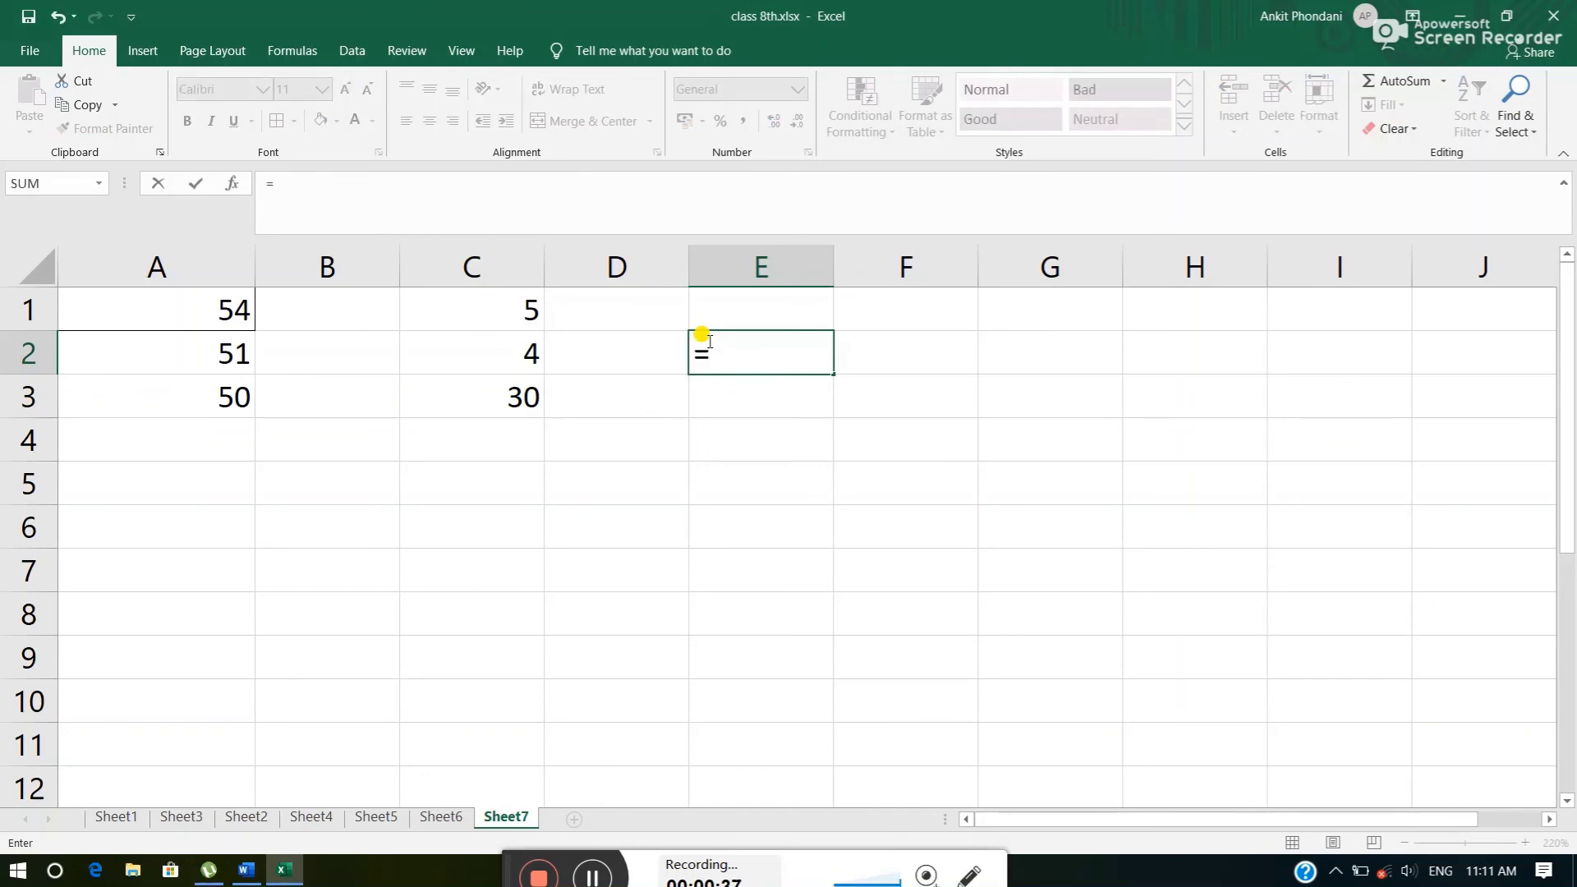
left_click(153, 391)
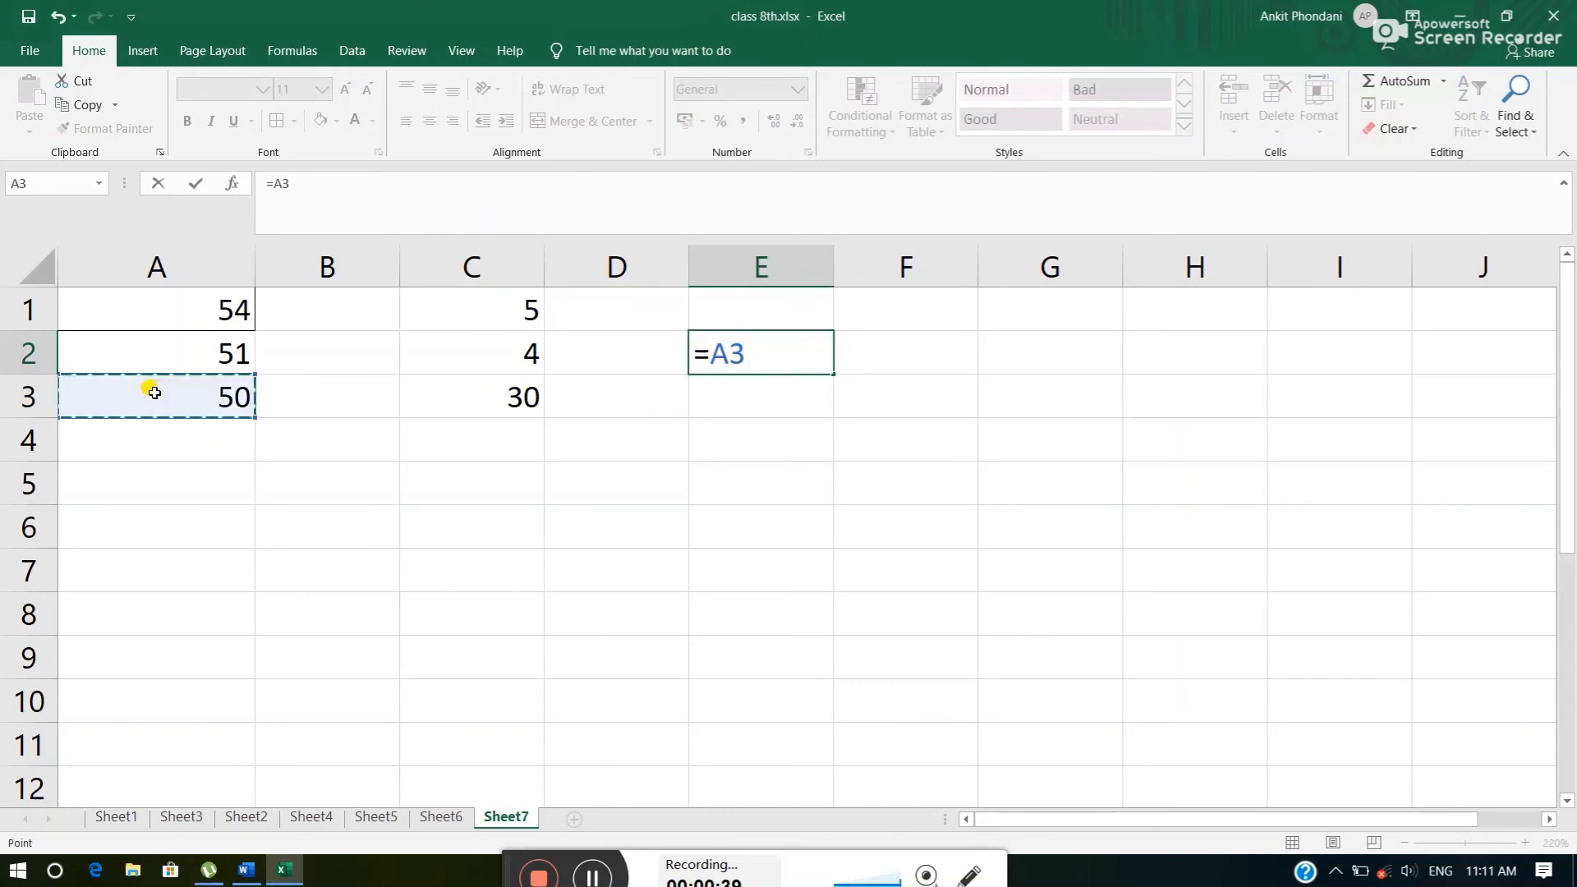
type("+")
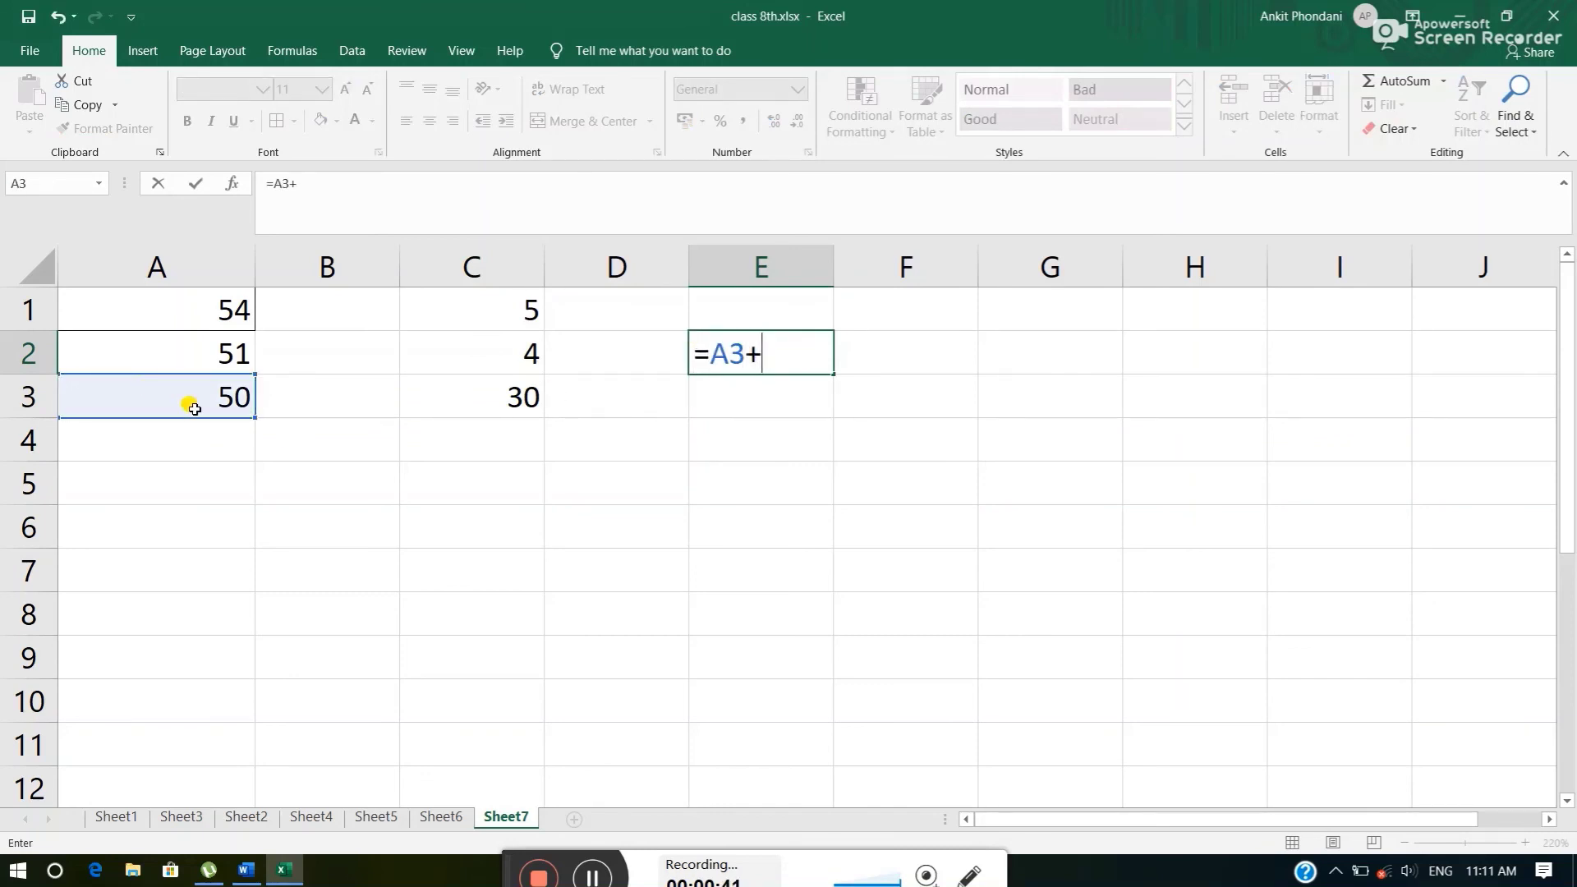
left_click(464, 399)
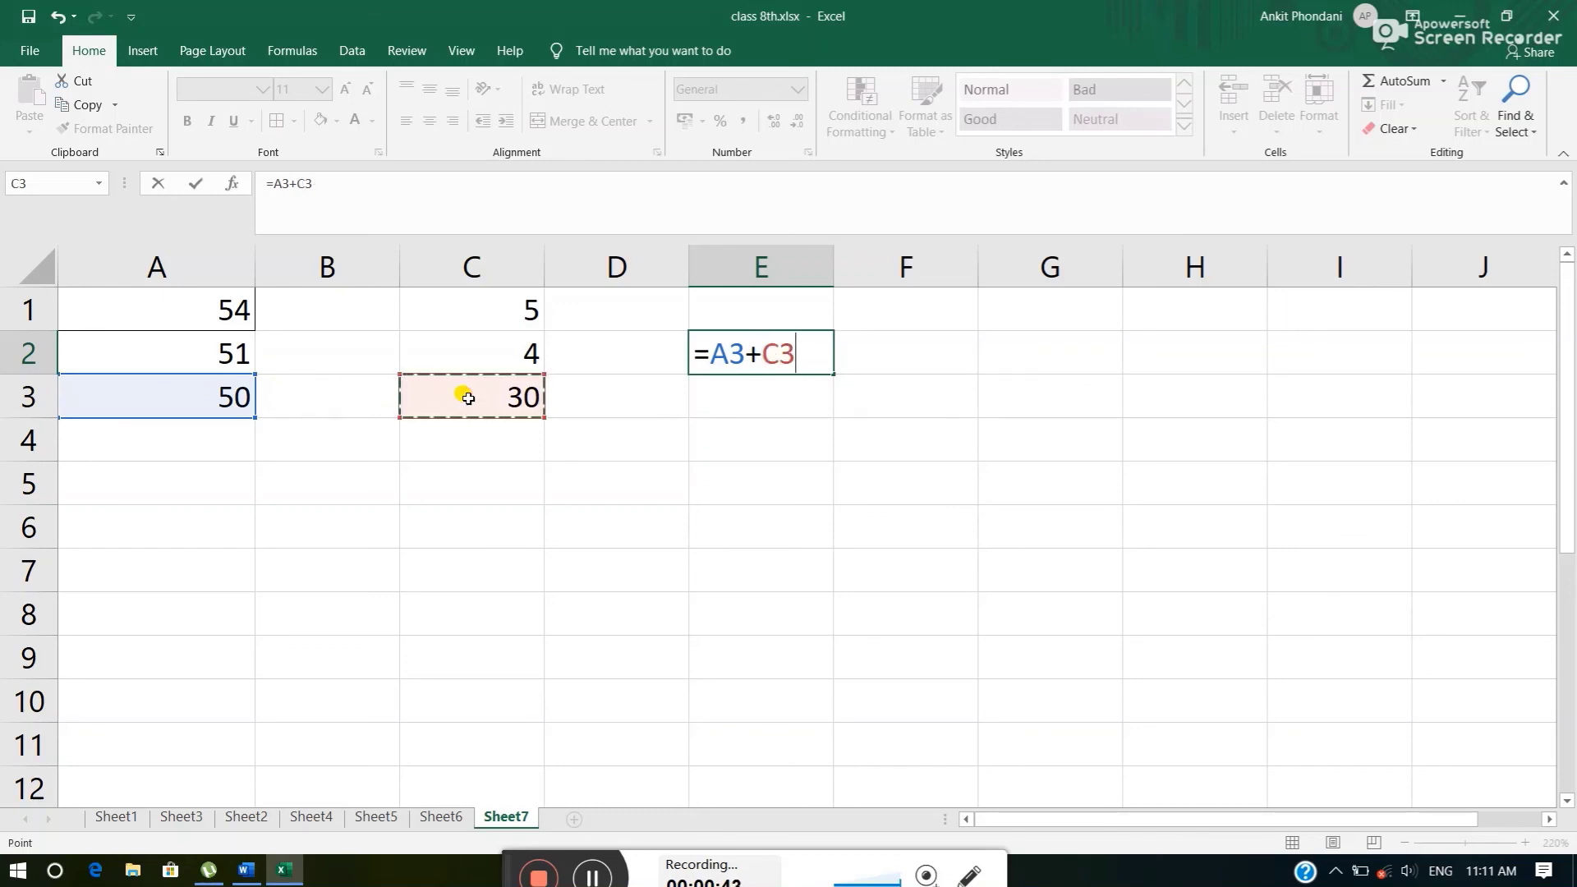
key("Return")
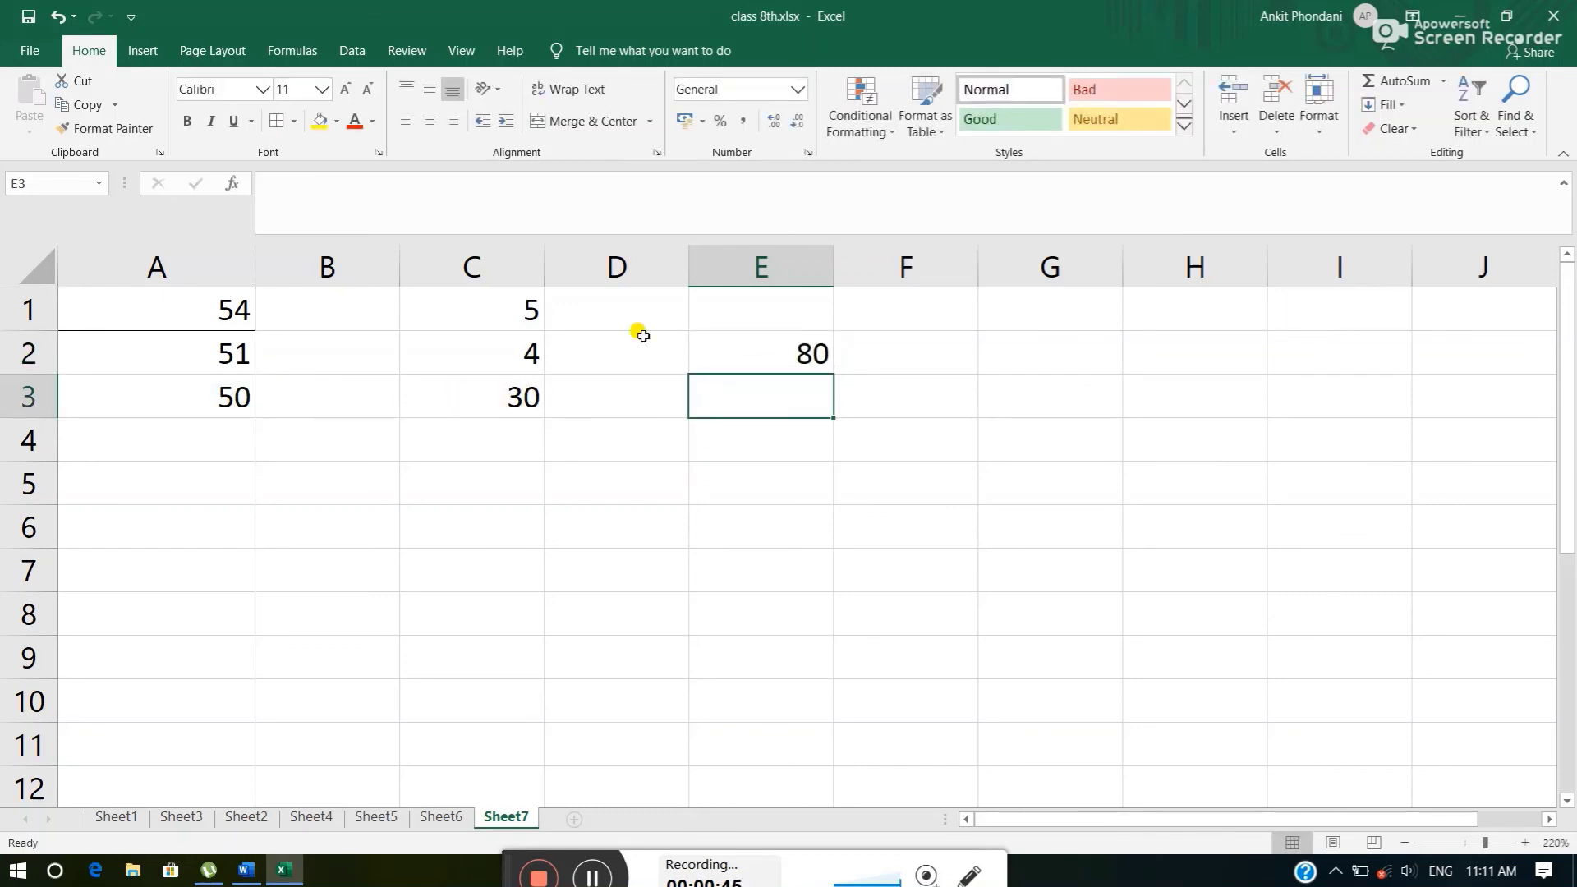
left_click(723, 357)
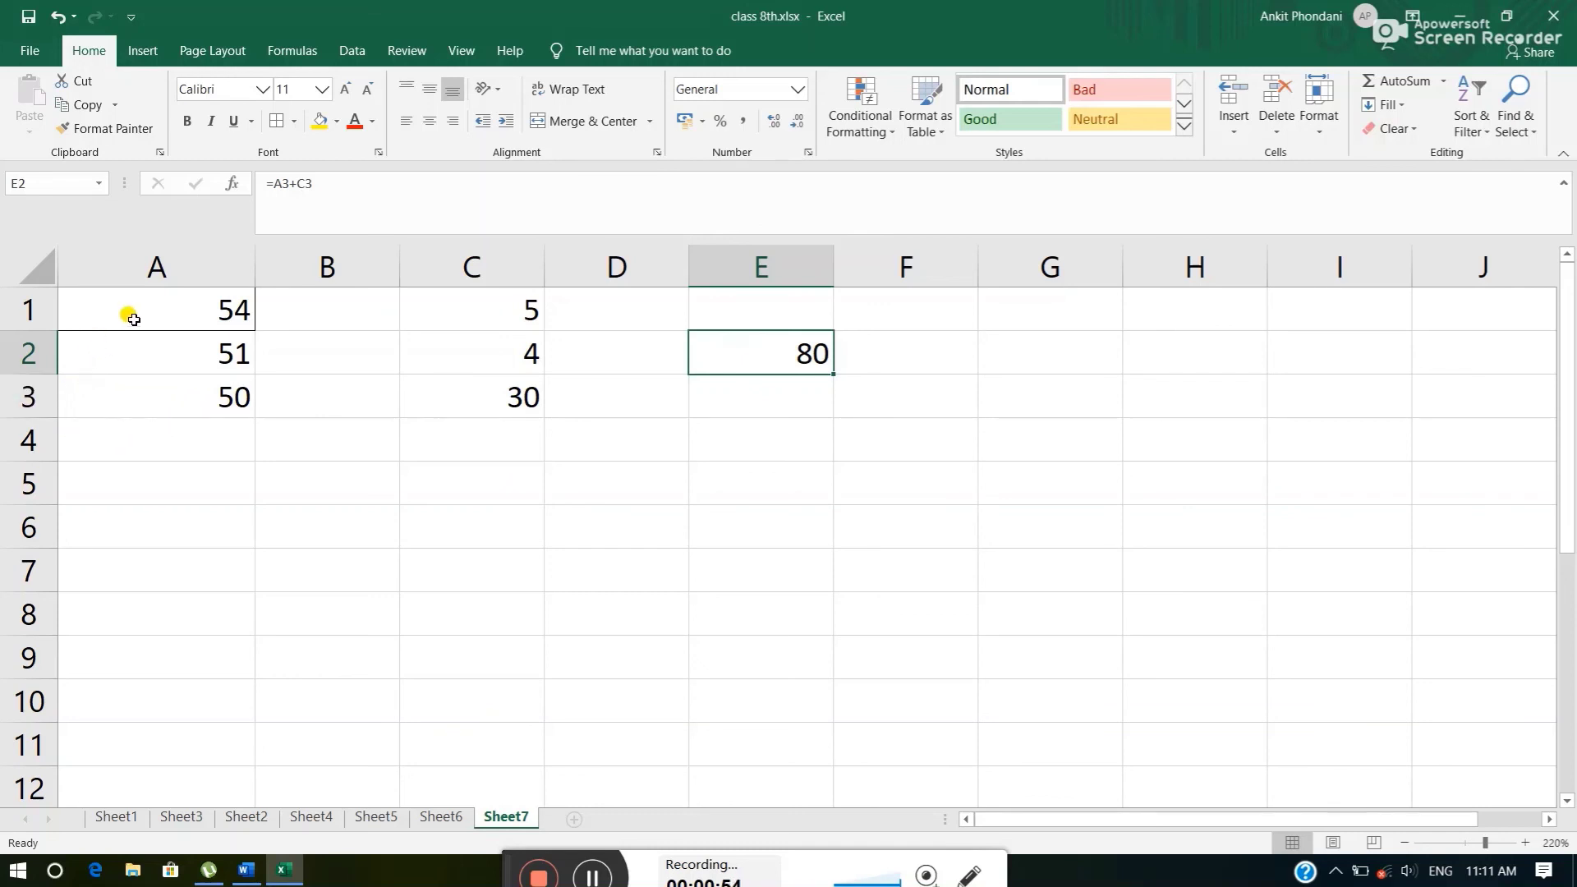
Delete cell A3 shifting cells up, turning E2's formula into =#REF!+C3.
right_click(121, 392)
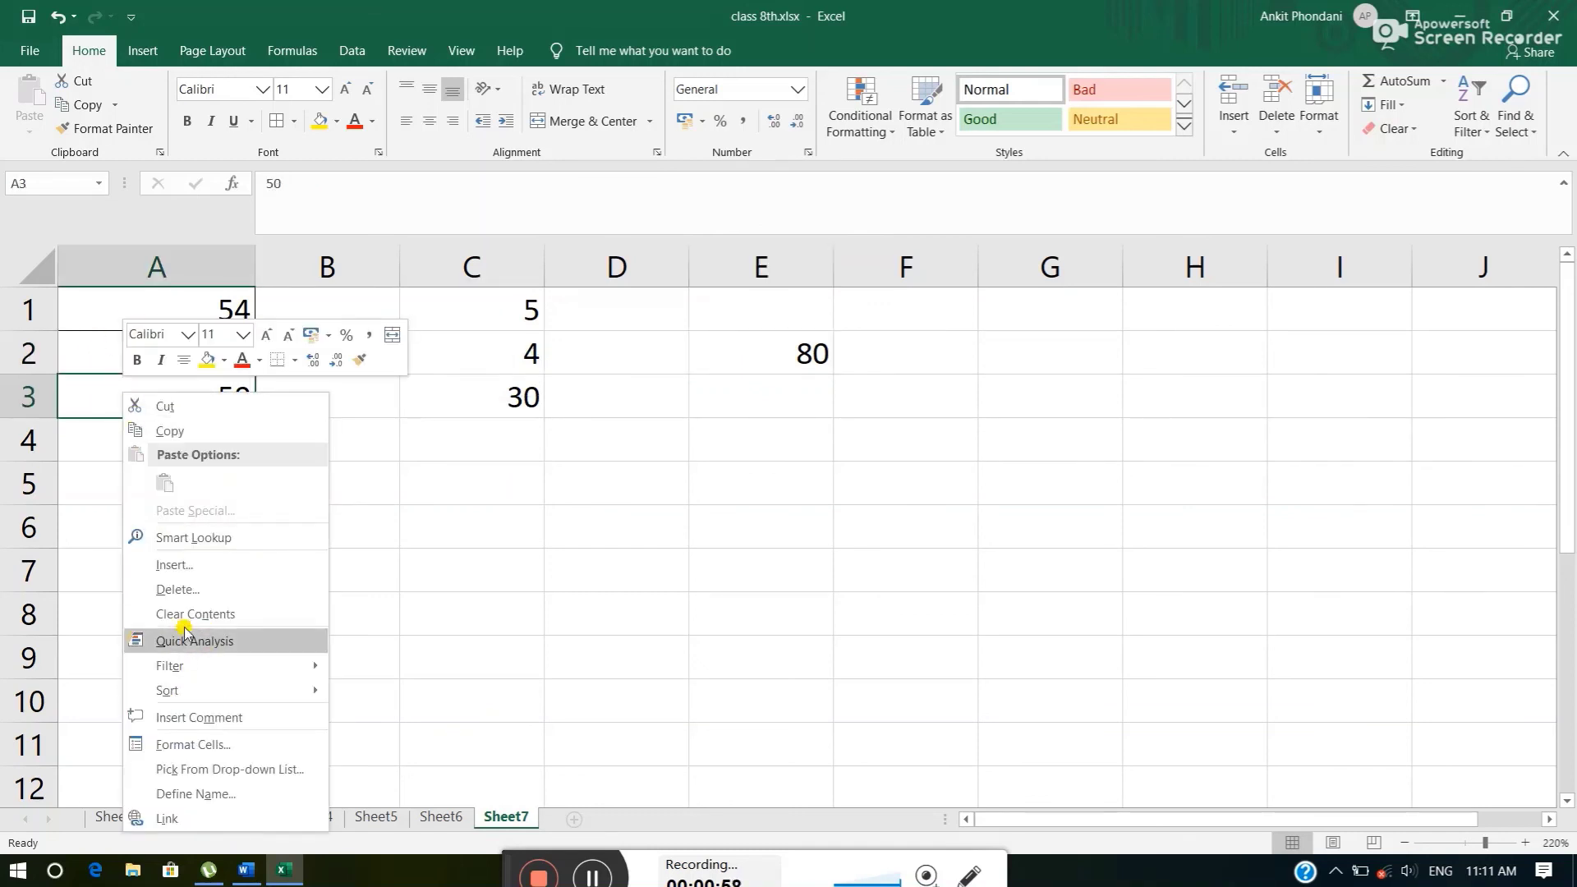
left_click(182, 590)
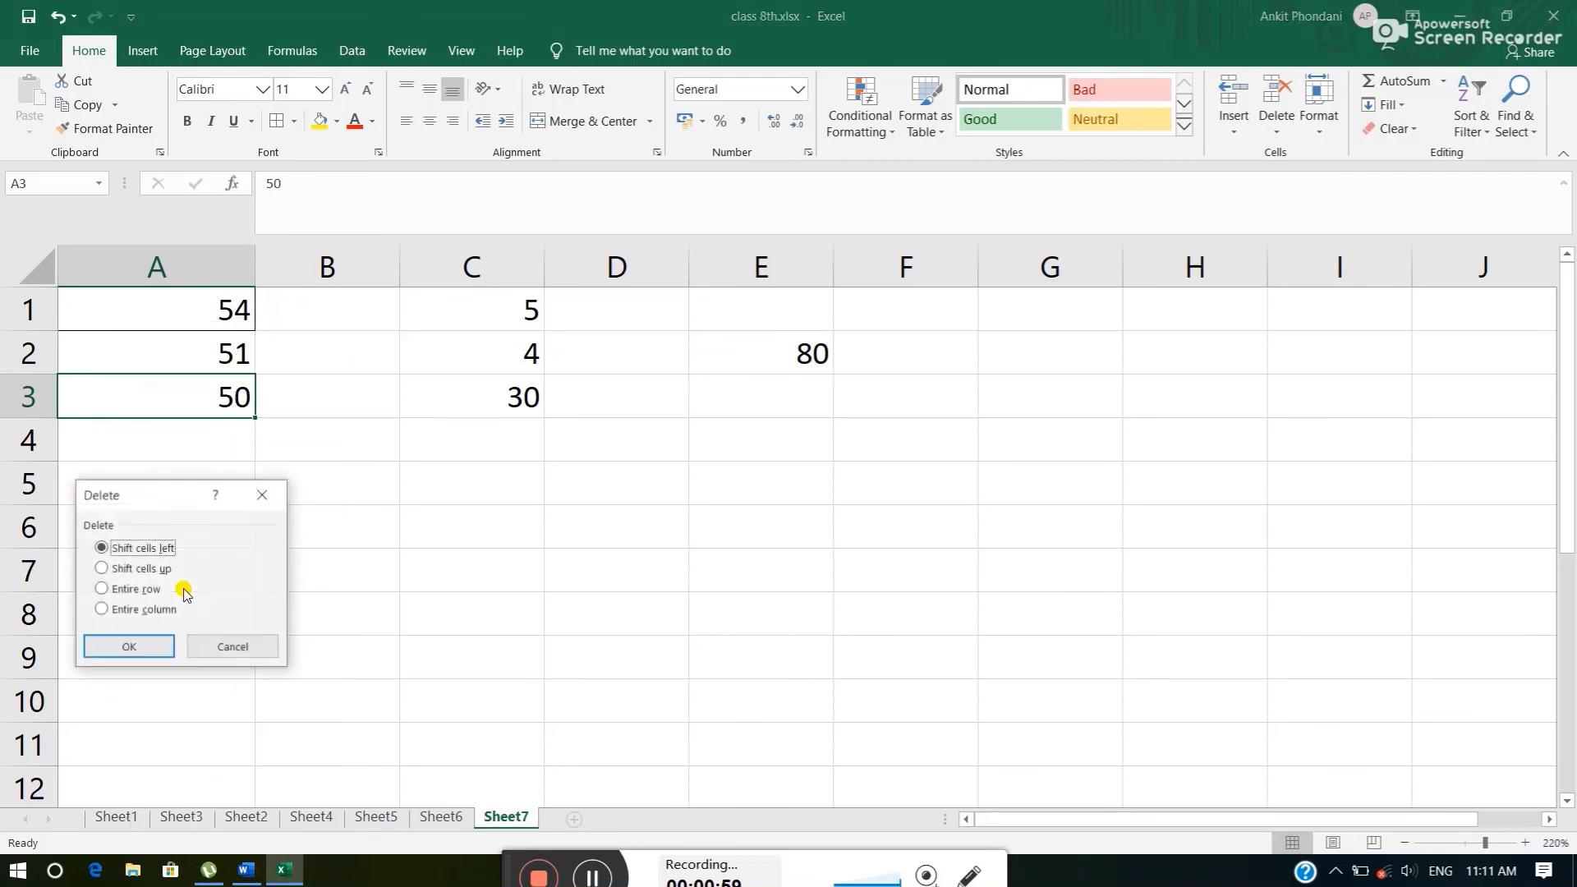
left_click(127, 568)
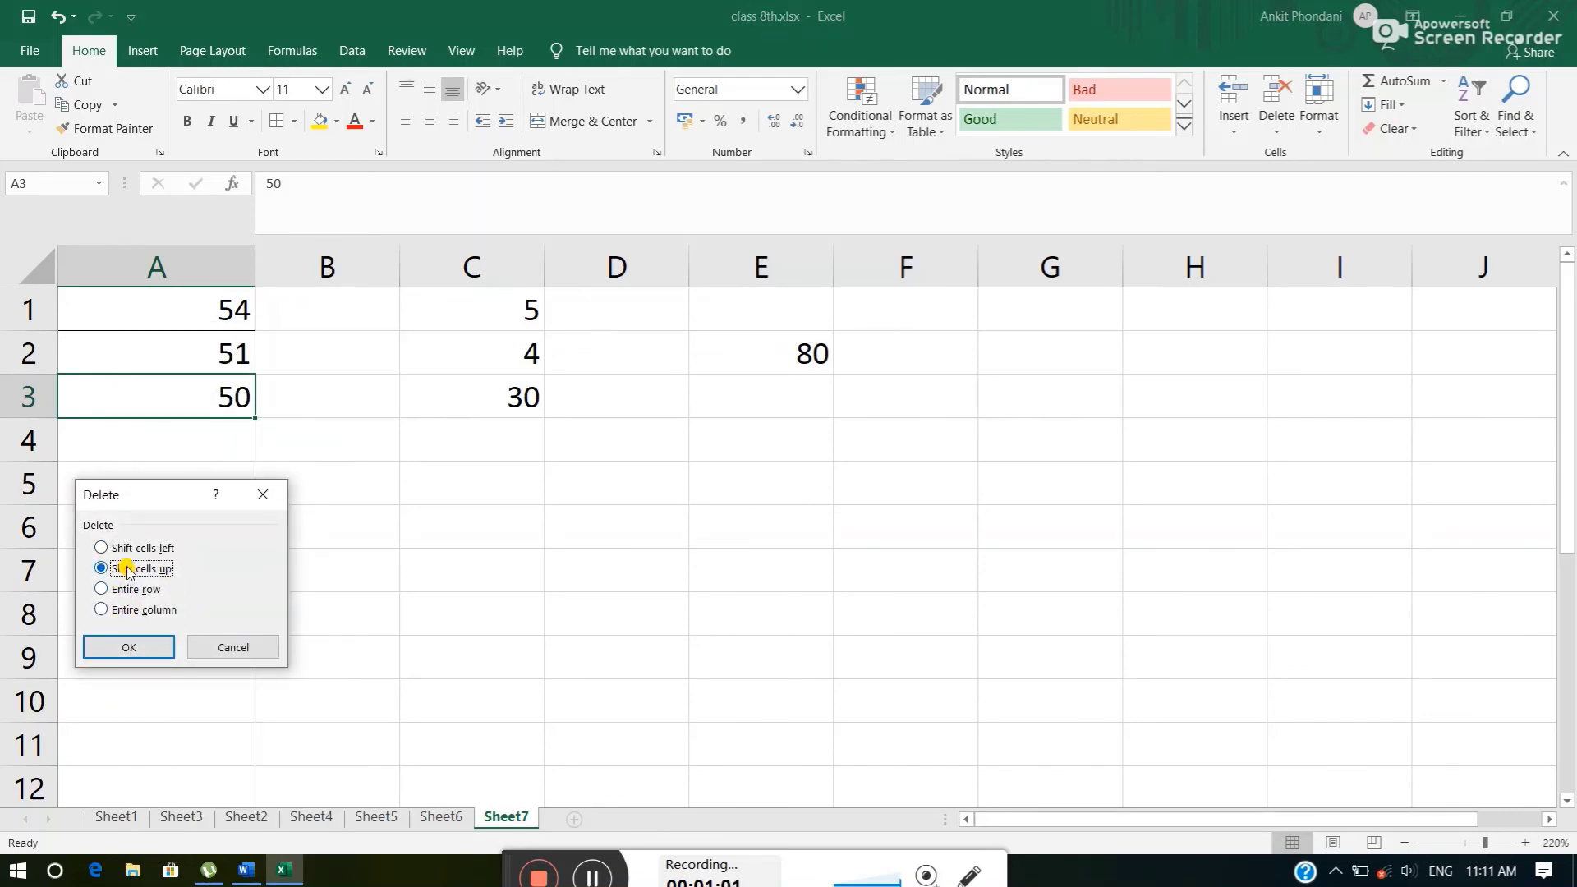
left_click(138, 648)
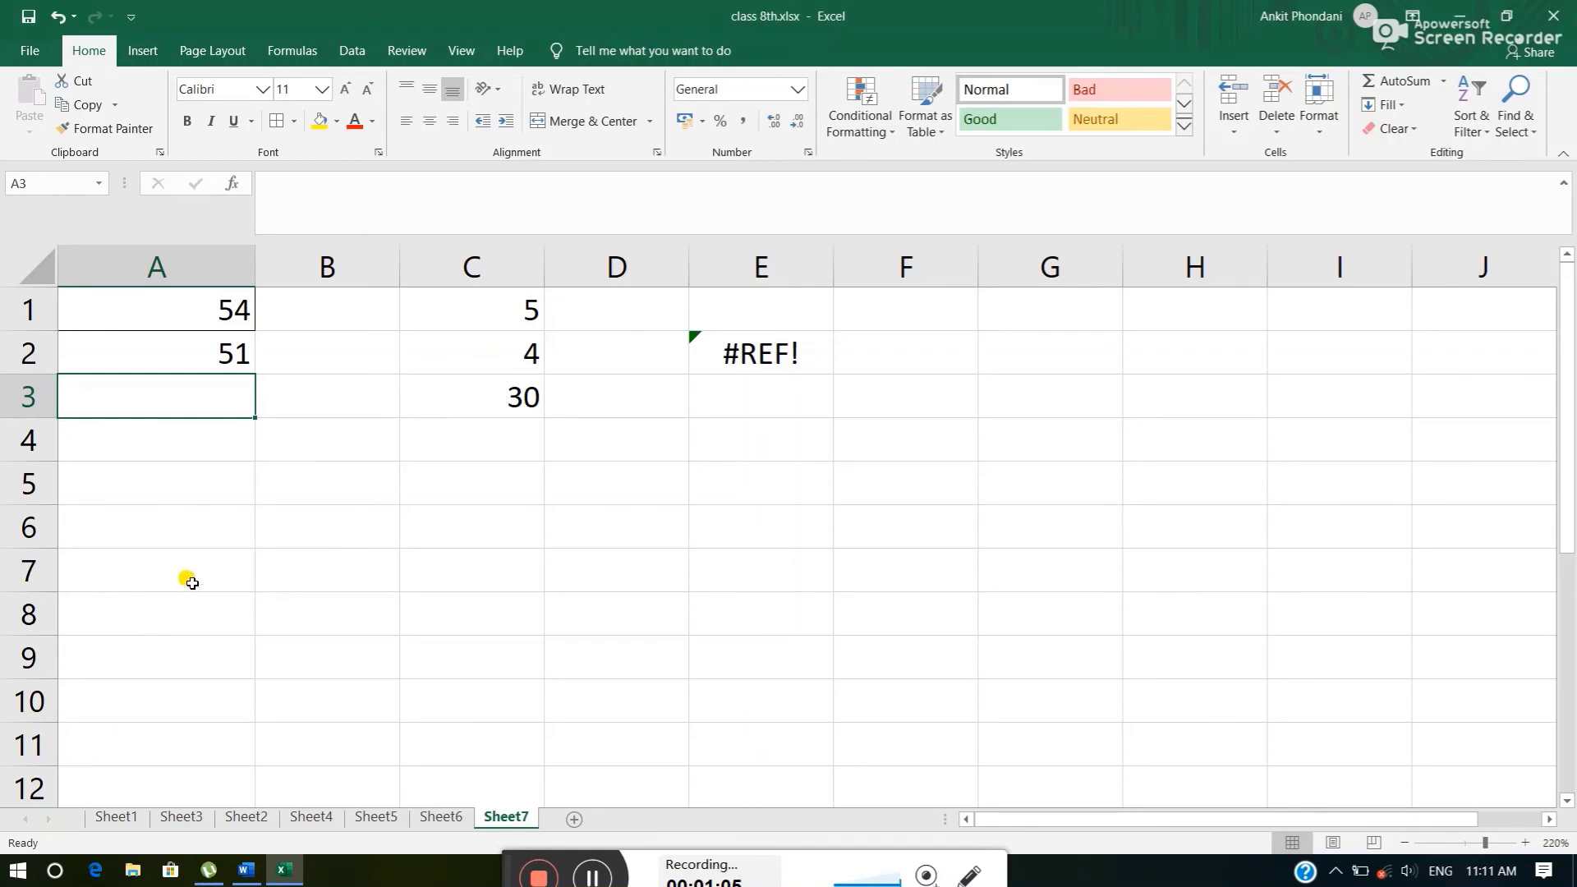
left_click(730, 359)
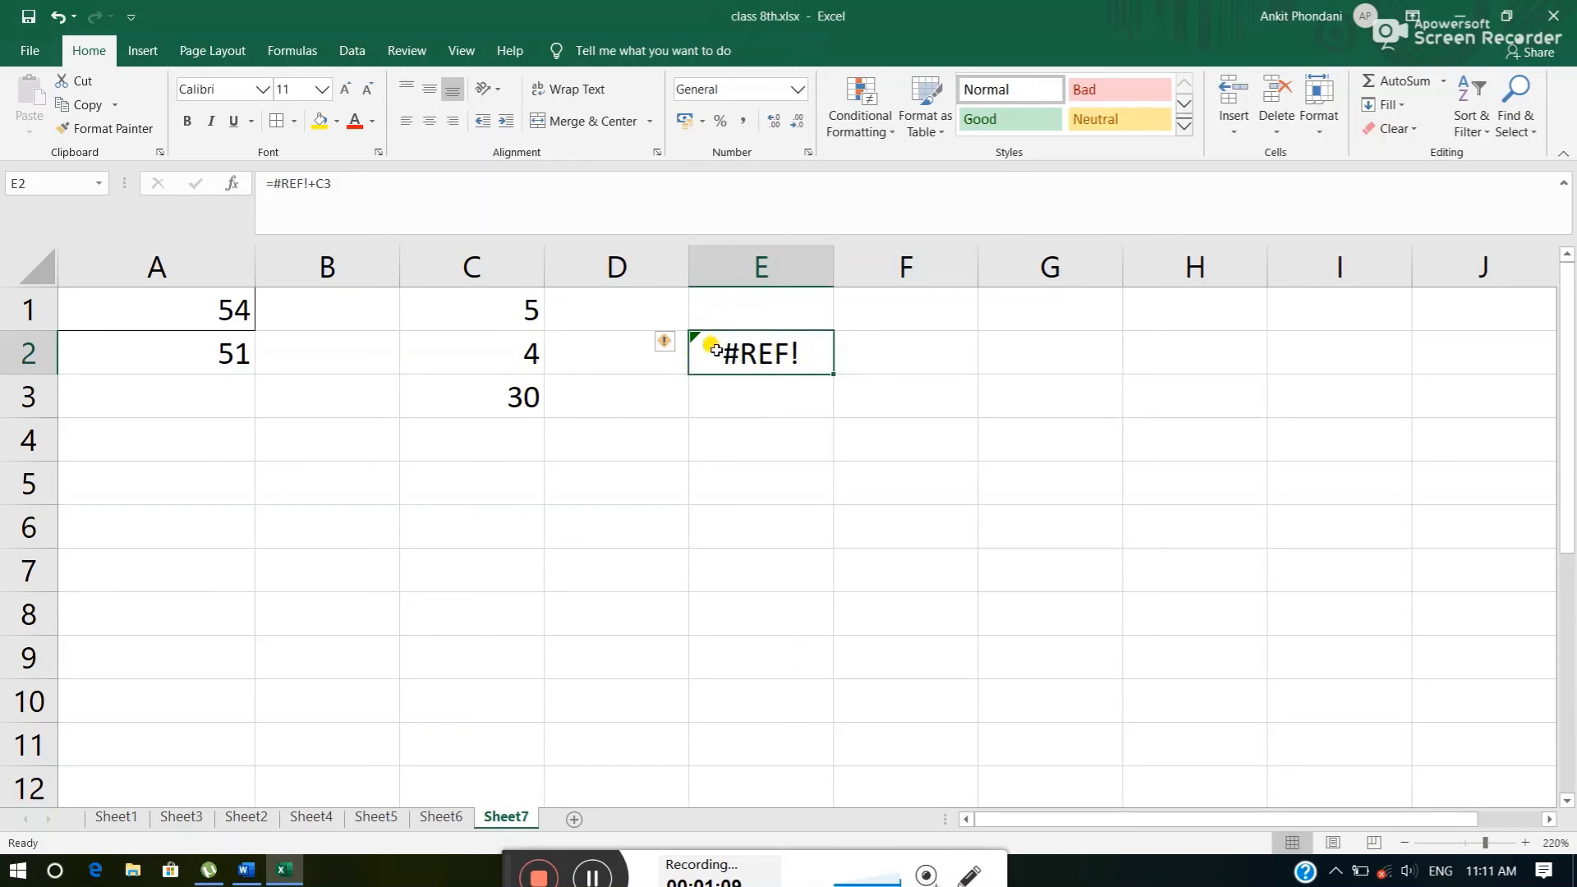
left_click(211, 396)
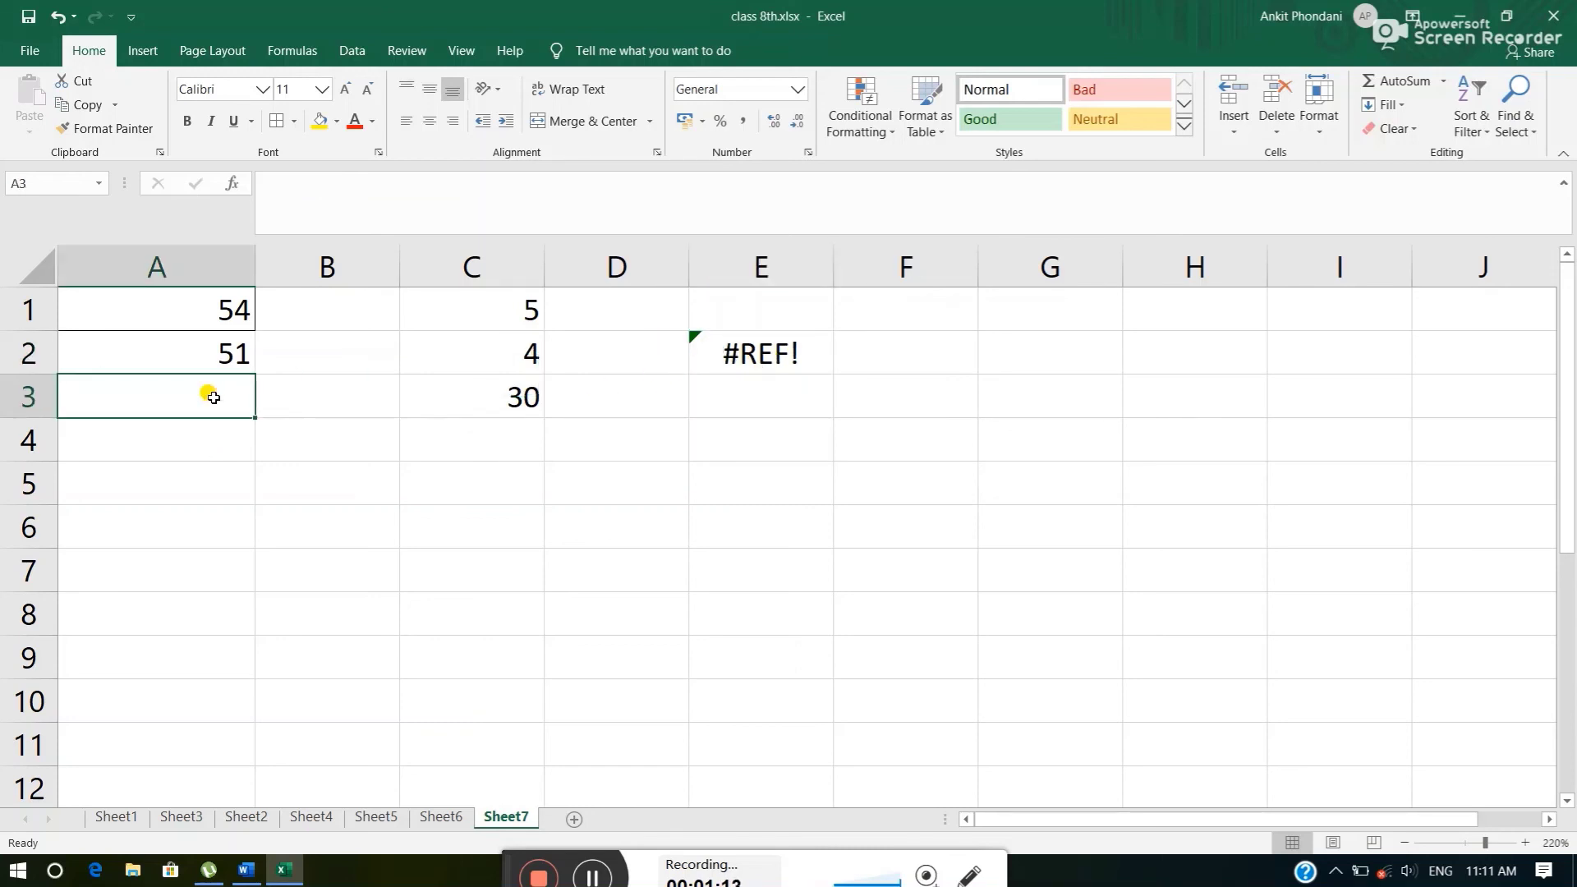
left_click(706, 351)
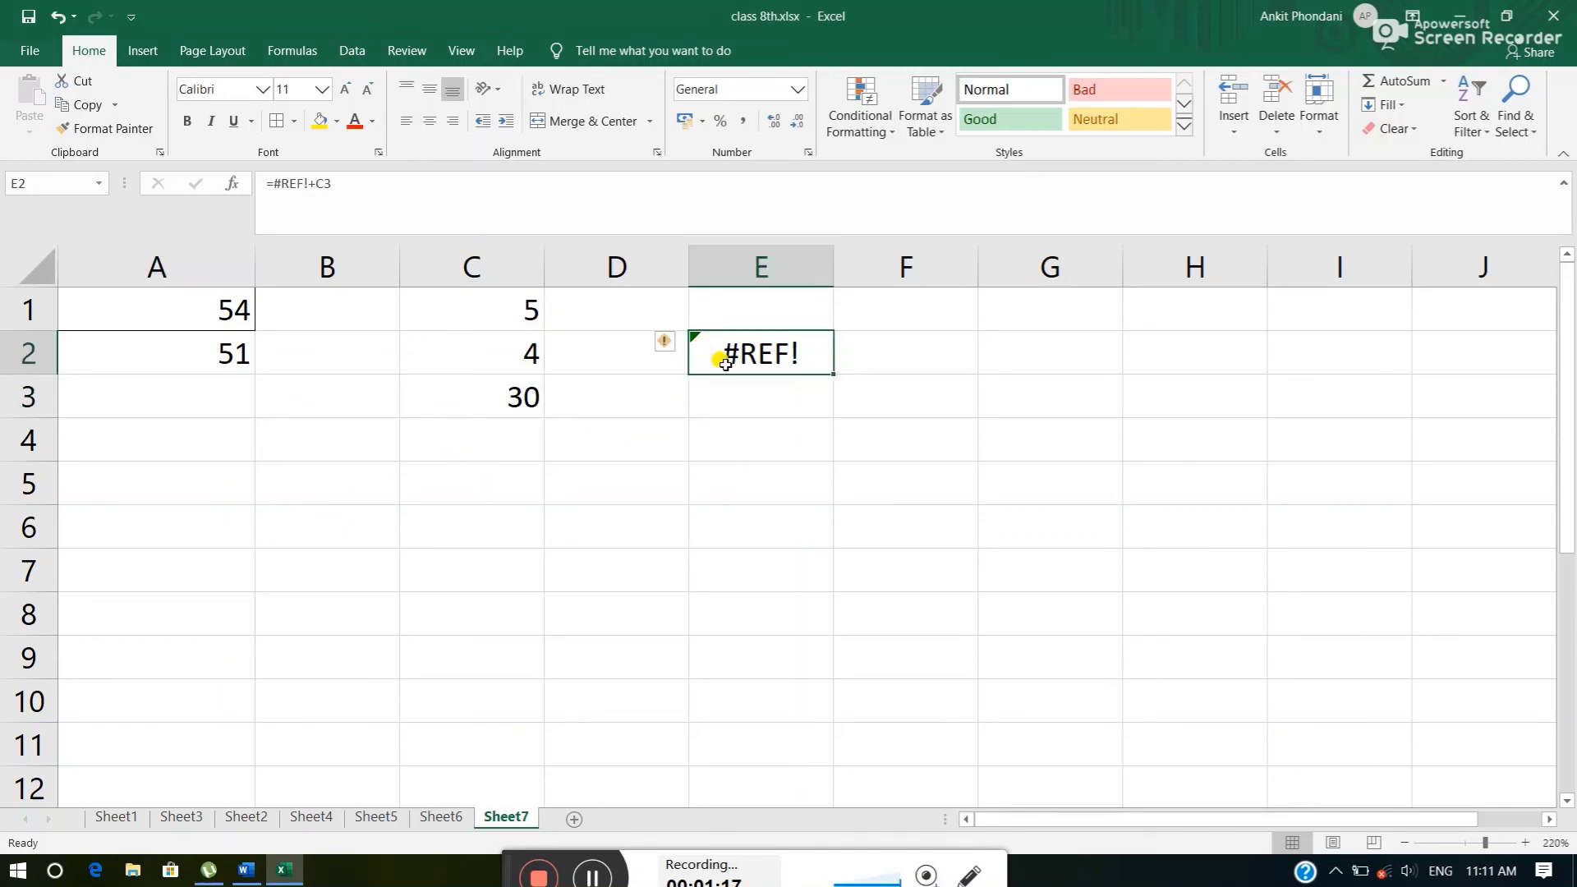